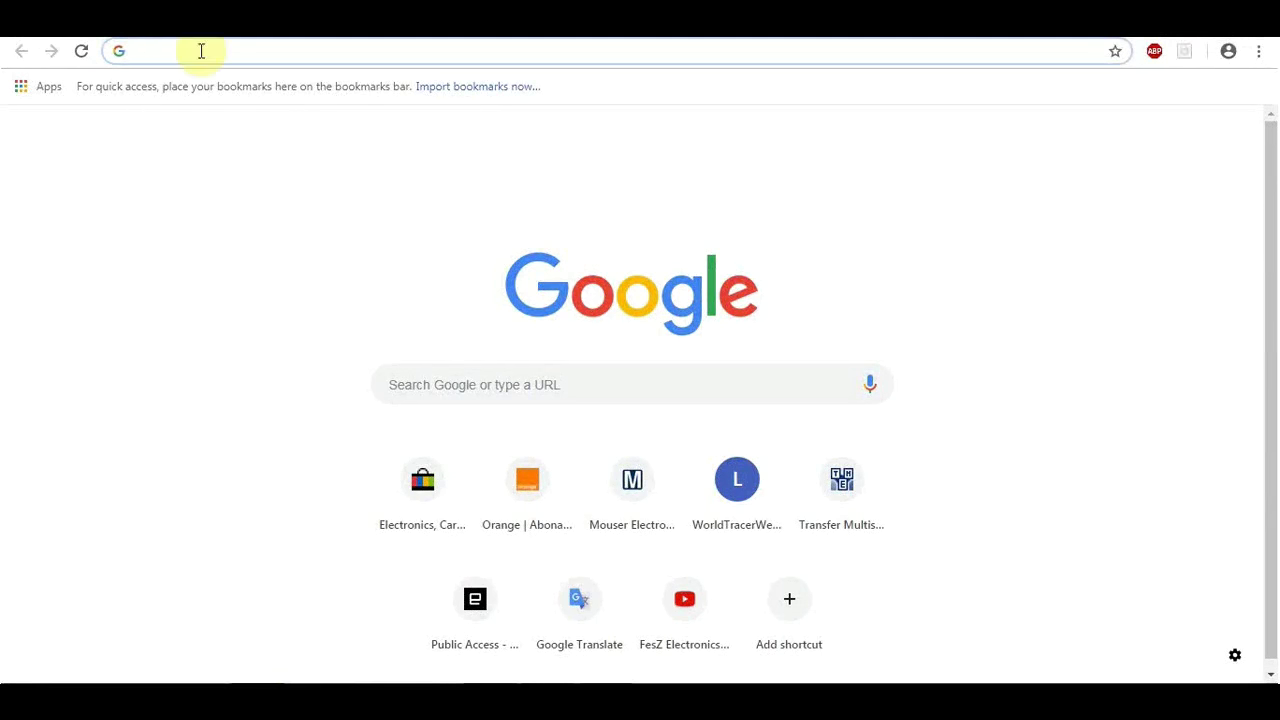
Step: Search the web for '1n4004 spice model'
text(1n)
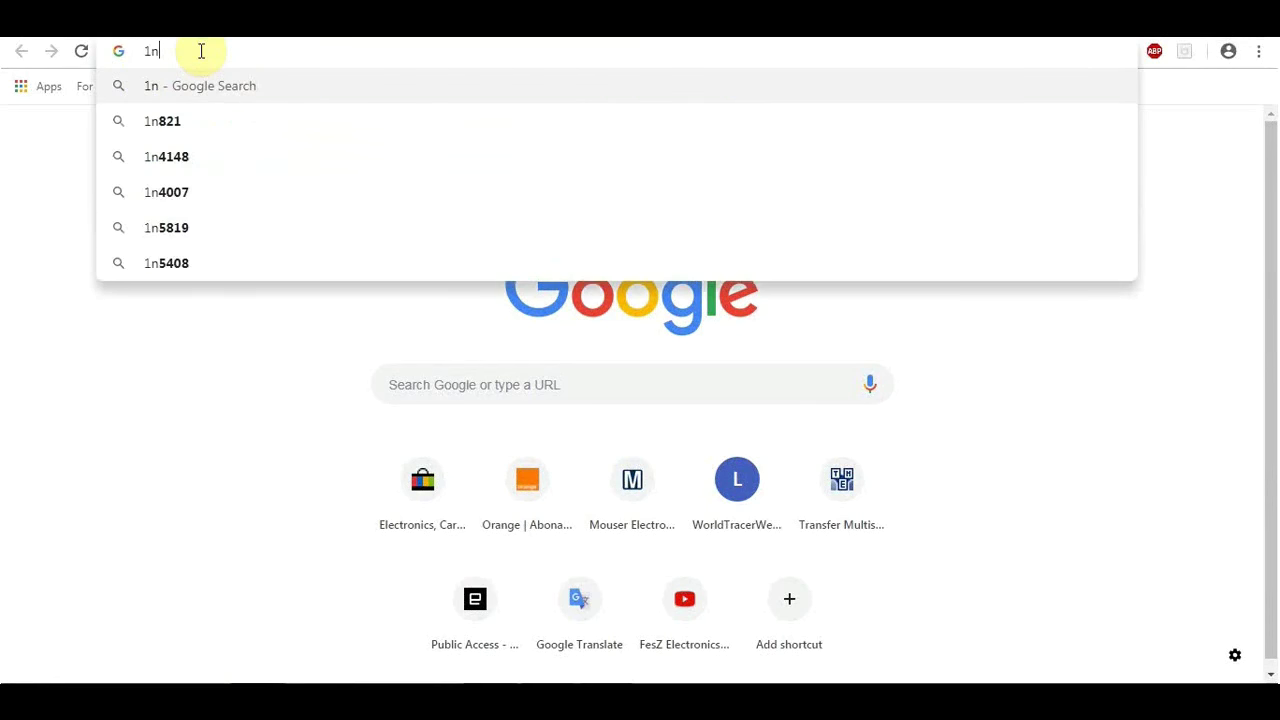
text(4004 )
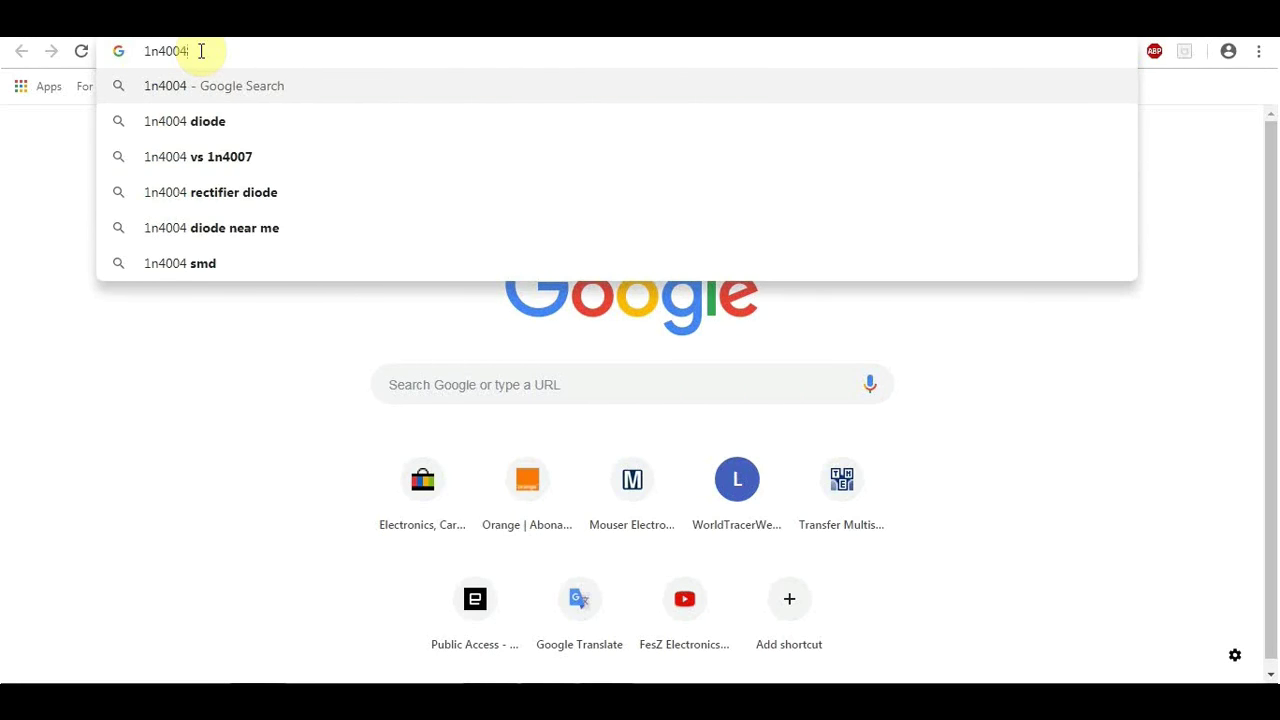
text(spice)
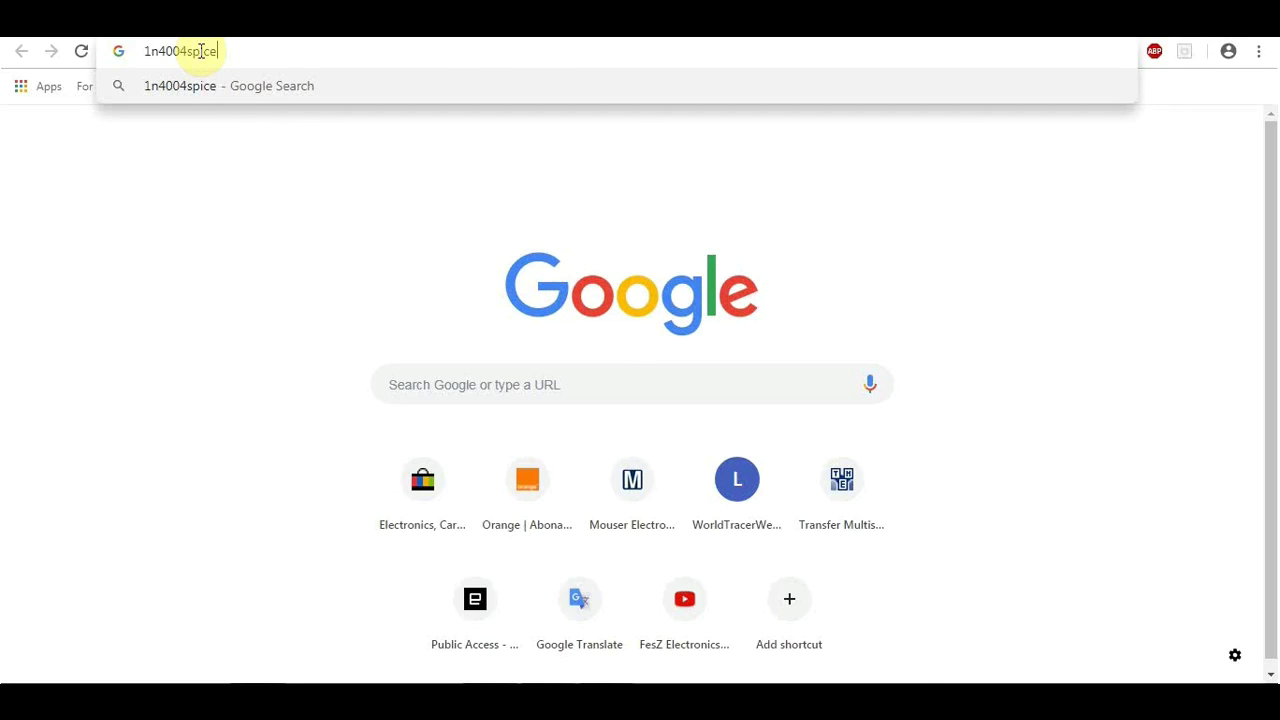
key(BackSpace)
key(BackSpace)
key(BackSpace)
key(BackSpace)
key(BackSpace)
text(spice mo)
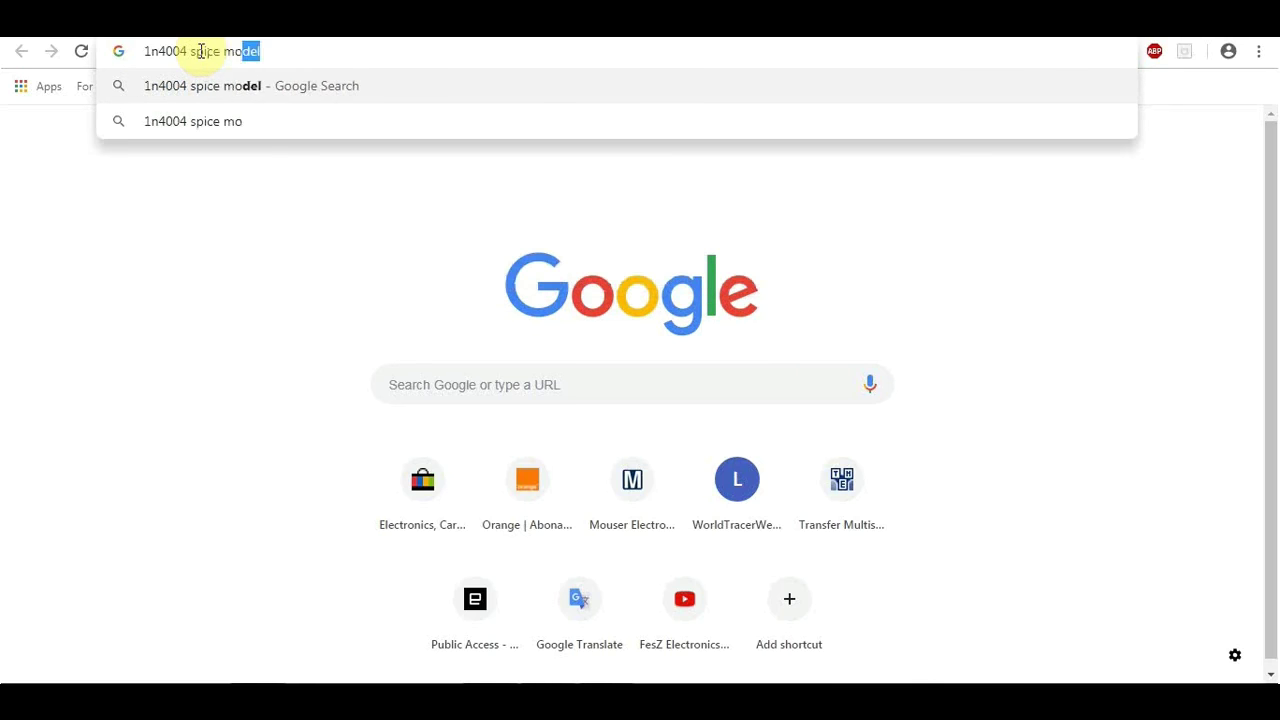
text(del)
key(Return)
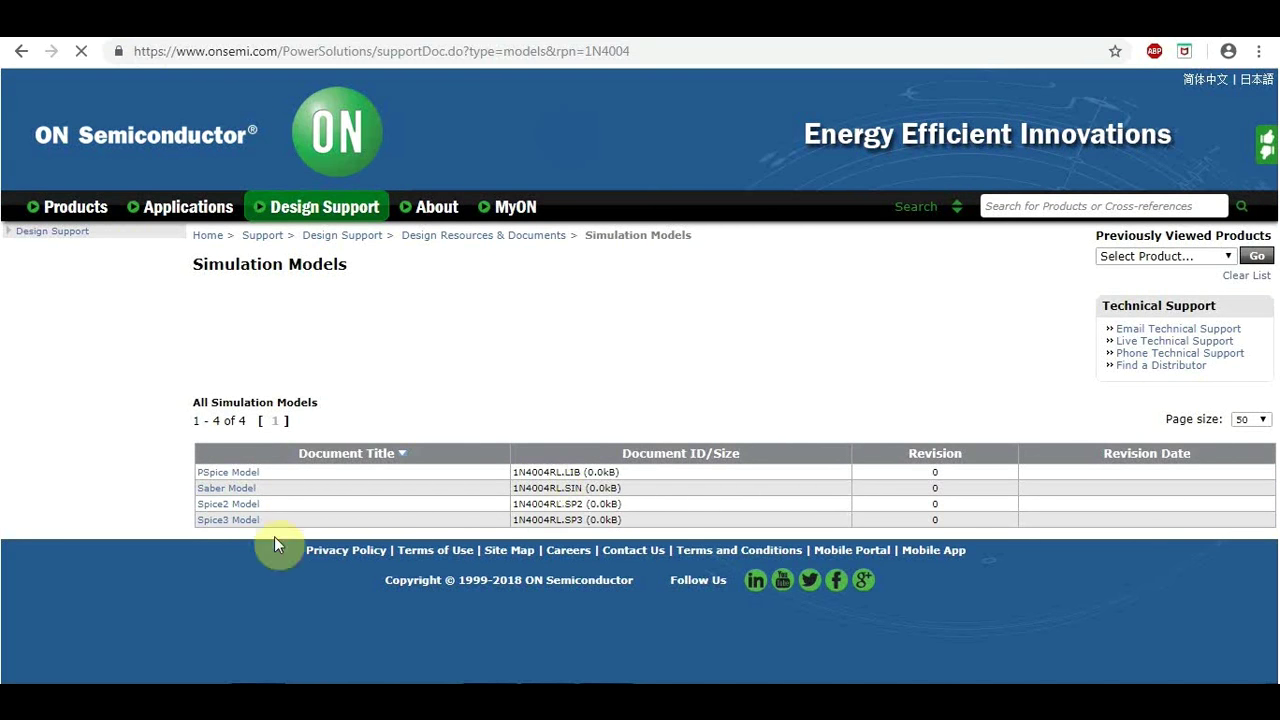
Step: Download the 1N4004 PSpice model 1N4004RL.LIB and open it with Notepad
click(230, 475)
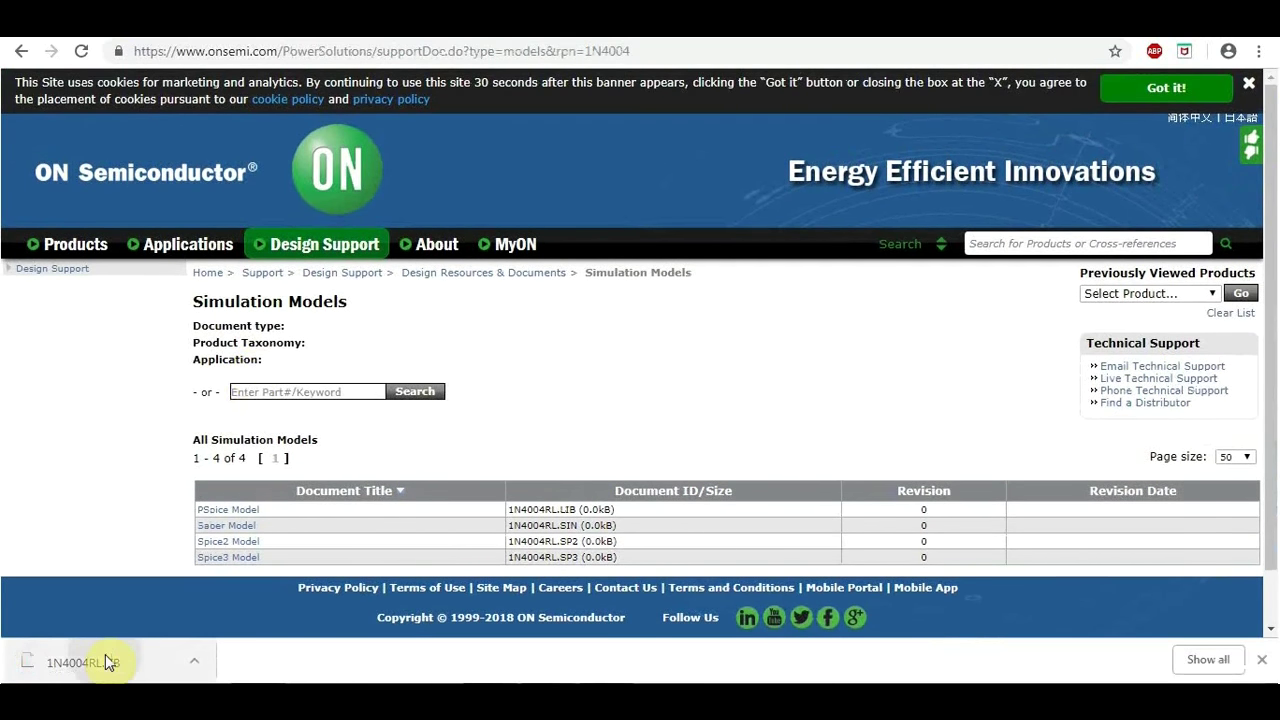
click(105, 654)
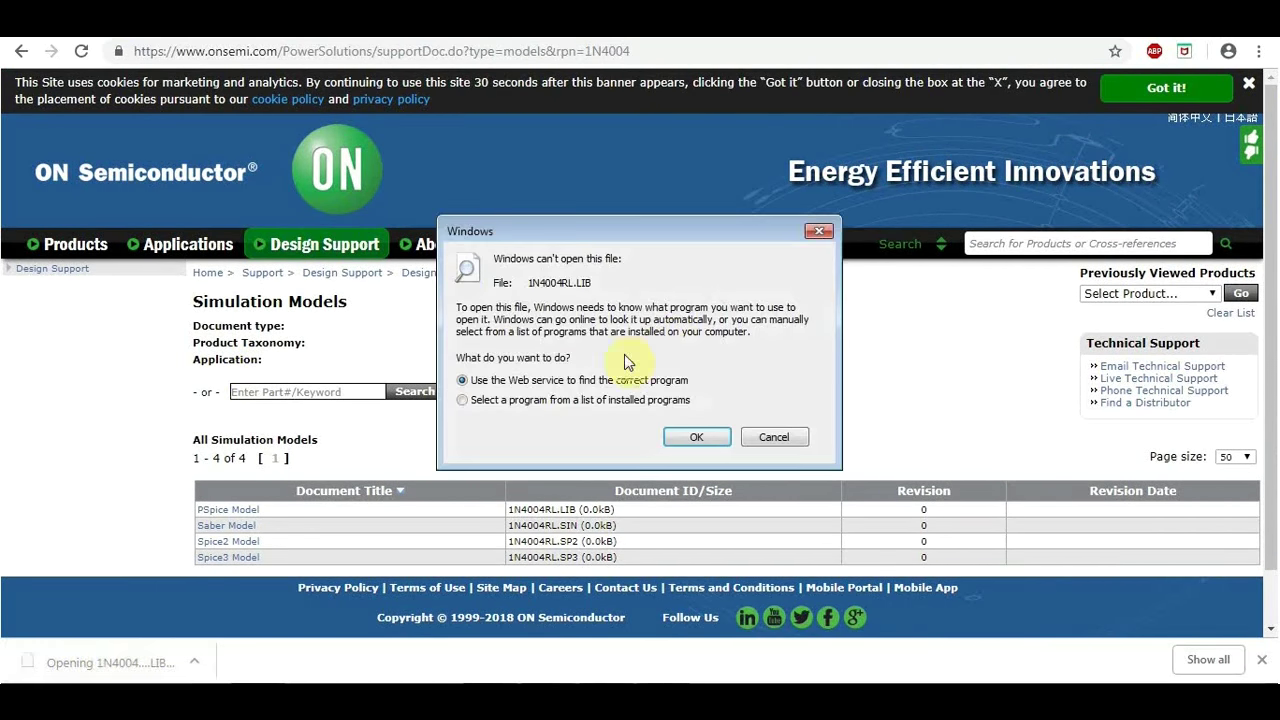
click(724, 440)
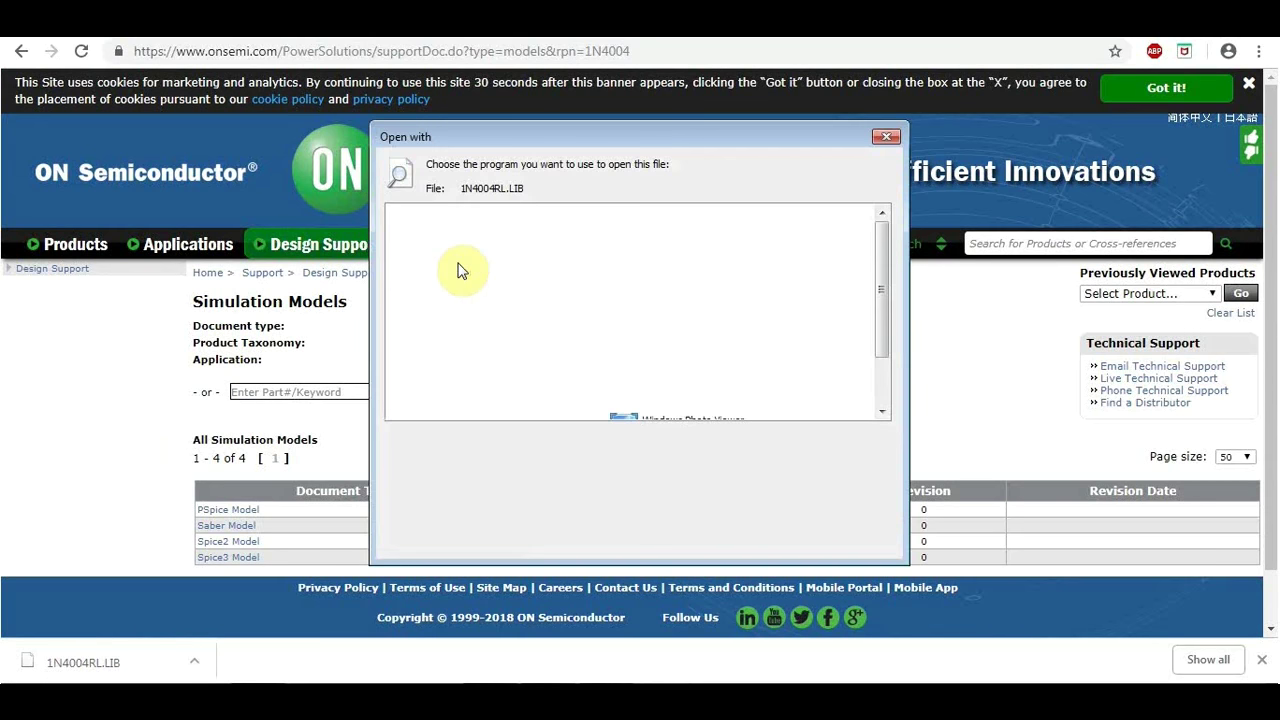
click(445, 345)
click(795, 540)
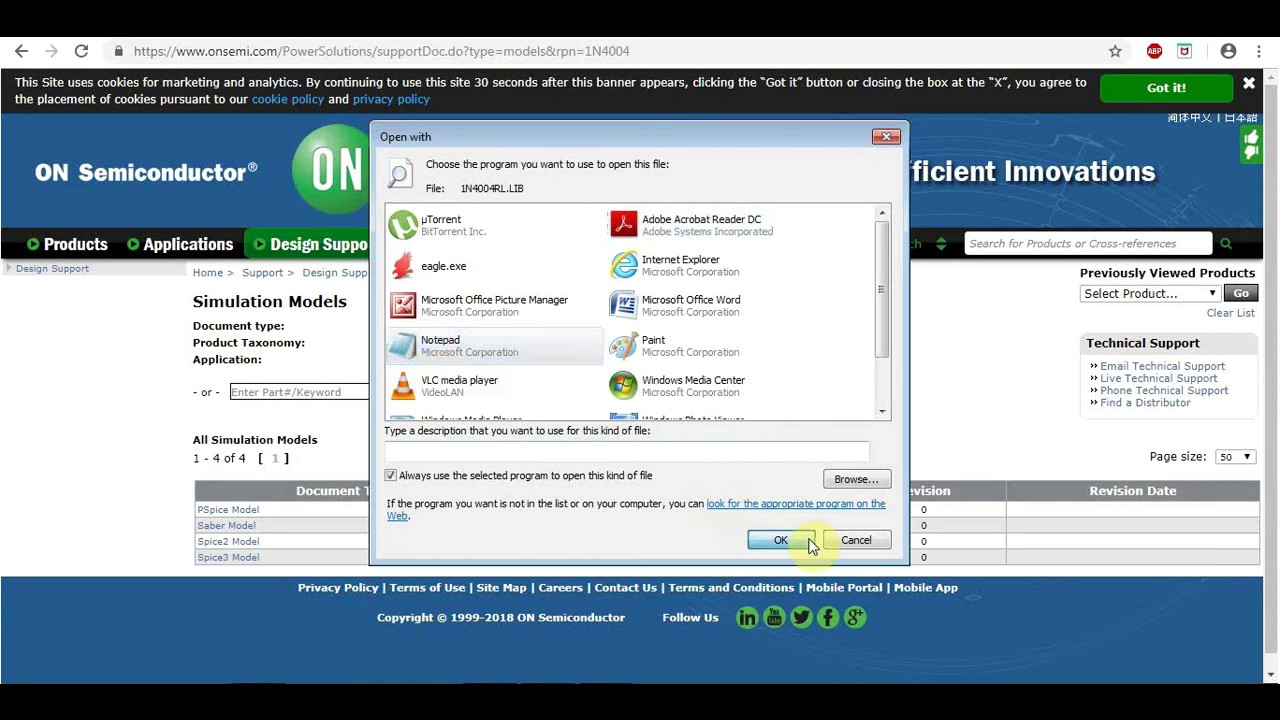
drag(124, 165, 400, 262)
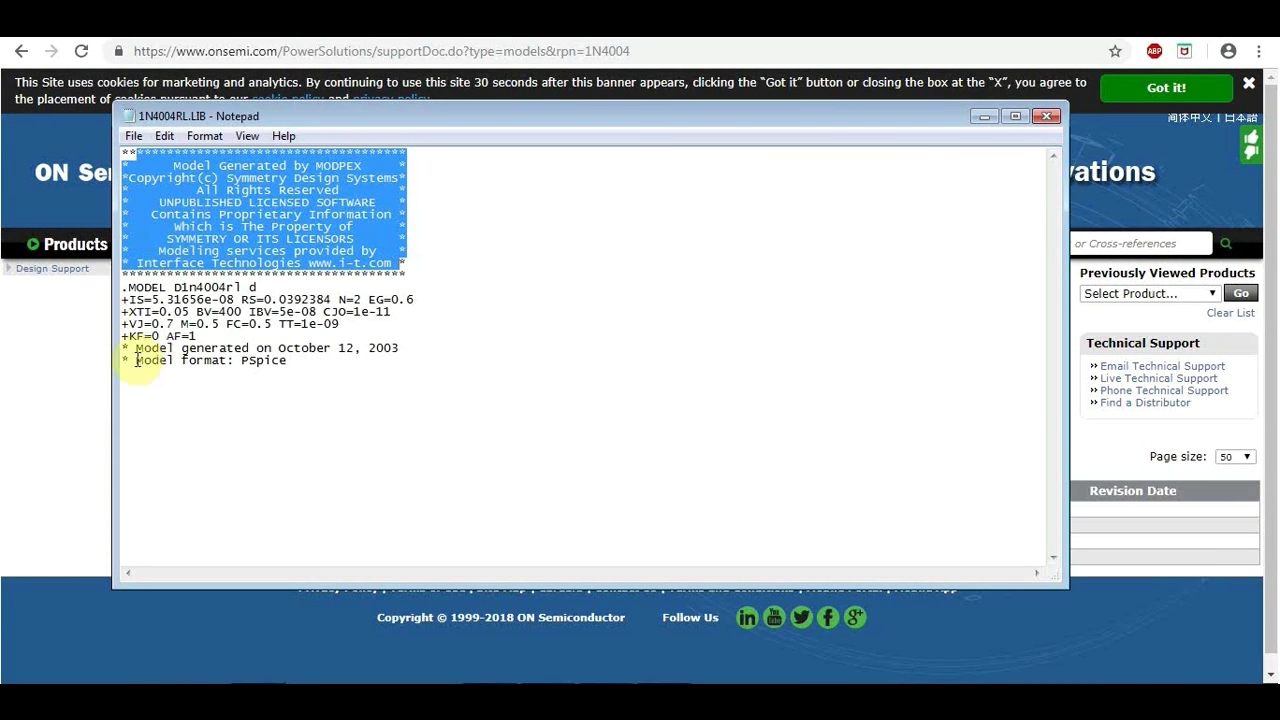
Step: Select the model text from '.MODEL D1n4004rl d' through '+KF=0 AF=1' in Notepad
drag(123, 348, 303, 372)
click(200, 337)
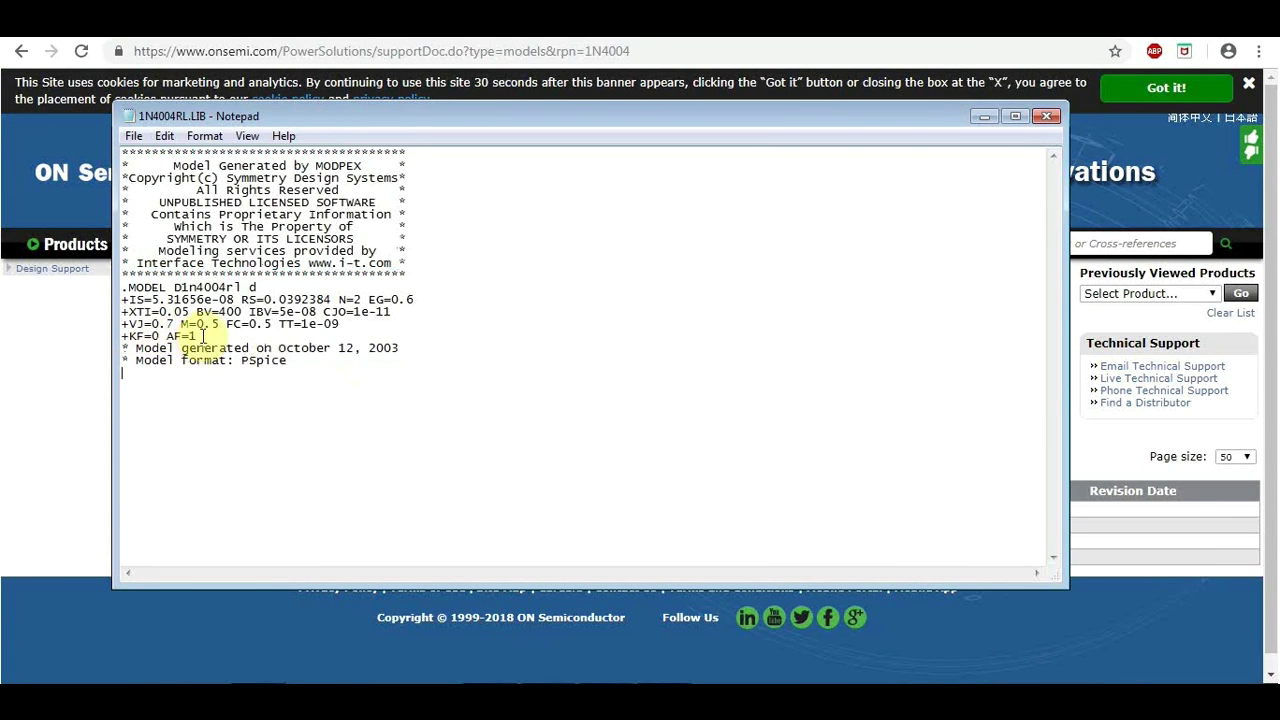
drag(200, 337, 122, 288)
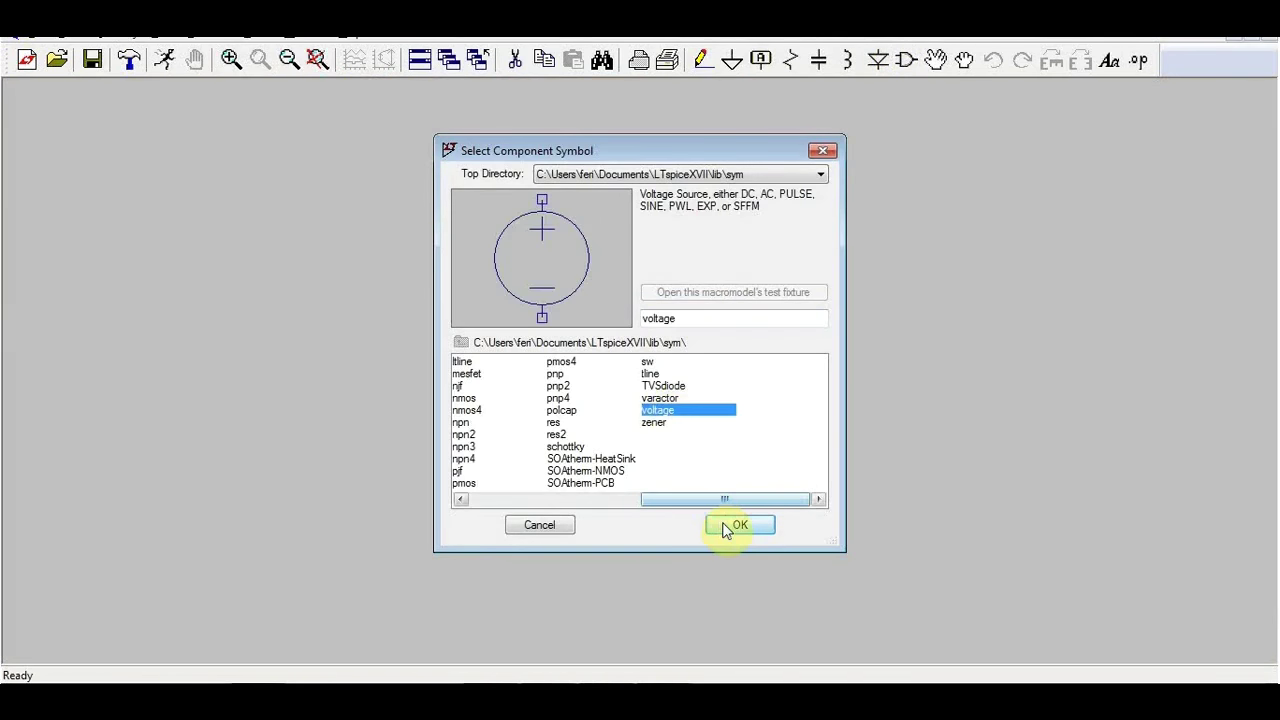
Step: Place a current source, diode D1 below it, and a ground below the diode
drag(689, 503, 597, 503)
double_click(477, 417)
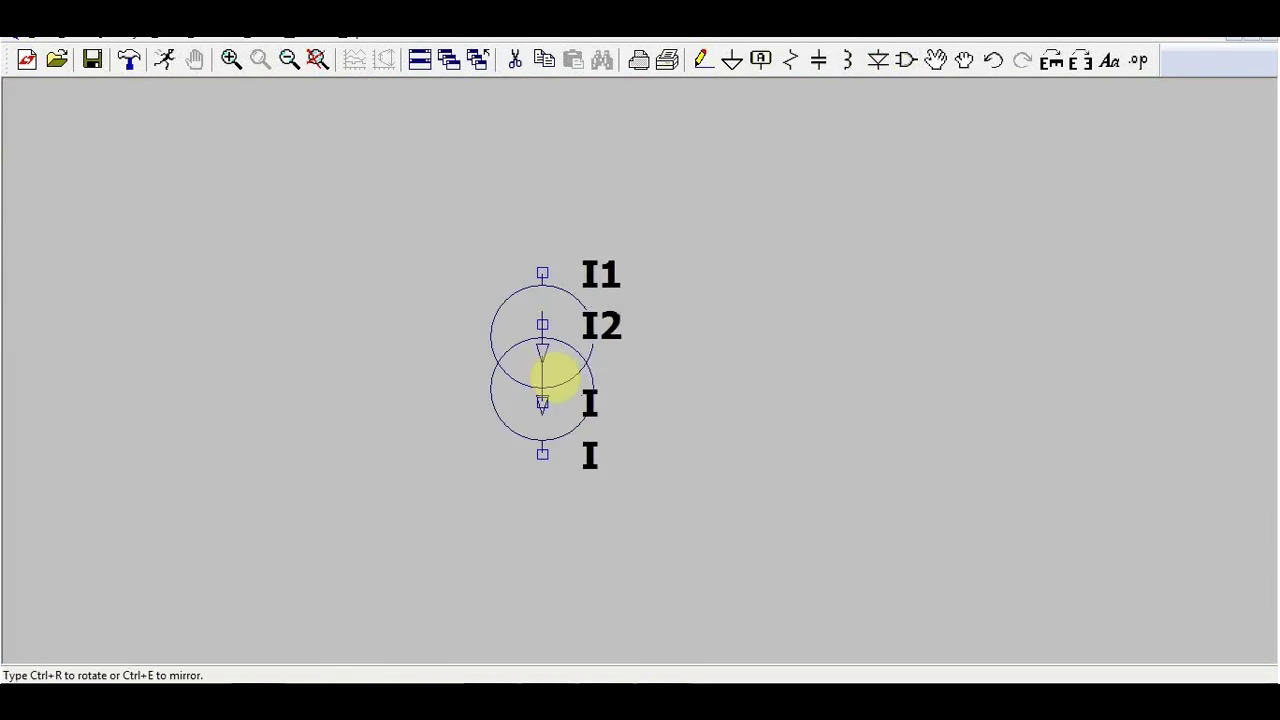
key(d)
click(558, 520)
key(g)
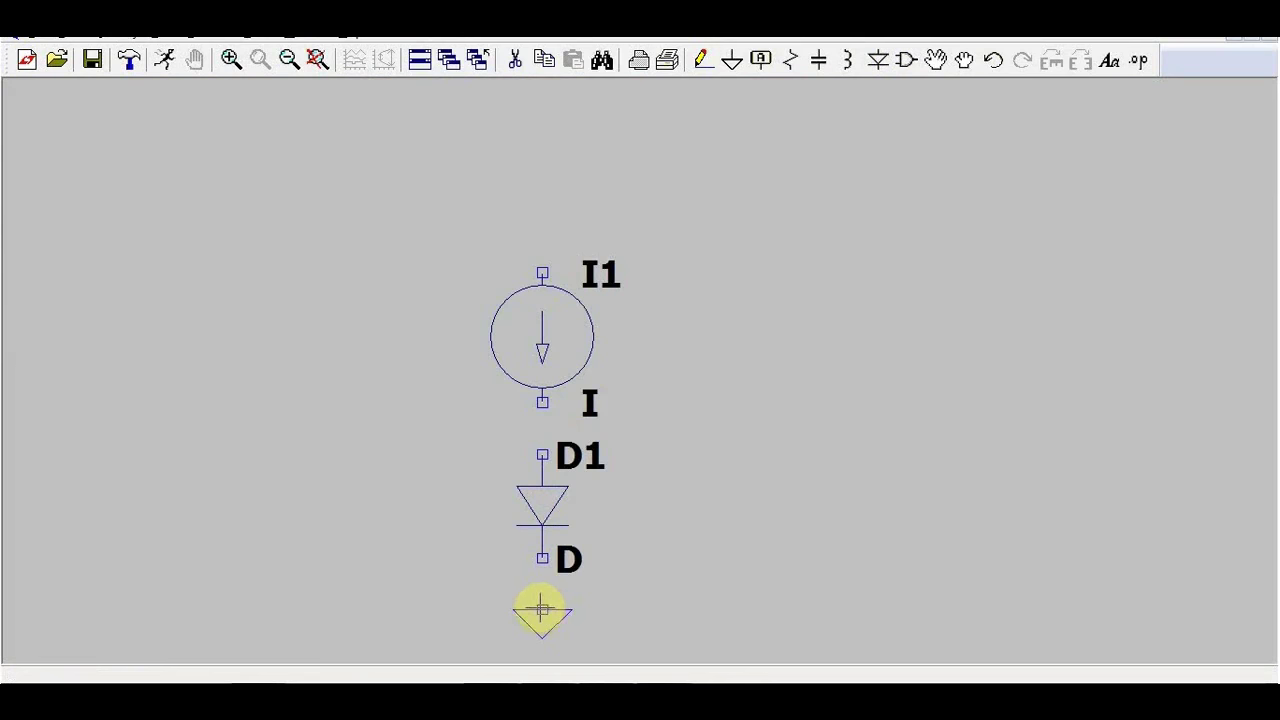
click(540, 610)
Step: Wire the current source, diode and ground into a closed loop
key(F3)
click(542, 606)
click(542, 194)
click(750, 194)
click(542, 583)
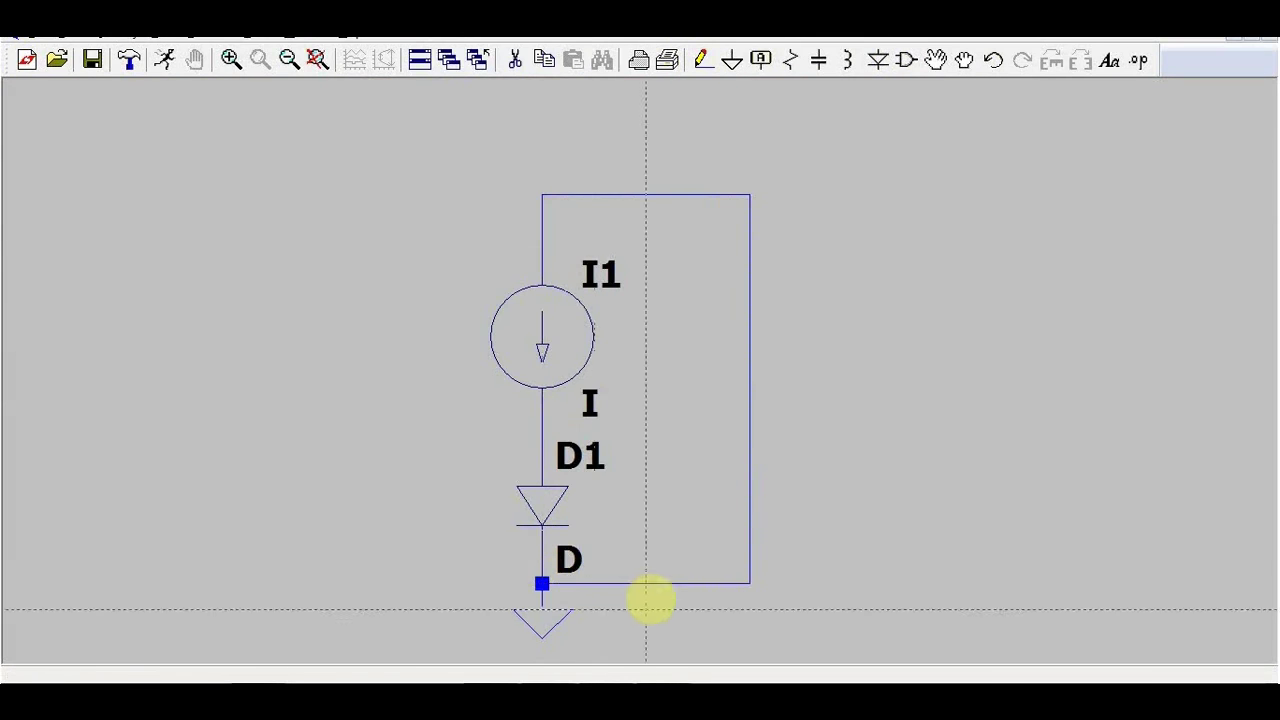
Step: Set current source I1 to a PULSE(0 5 0 1) waveform
right_click(542, 336)
click(757, 377)
click(386, 193)
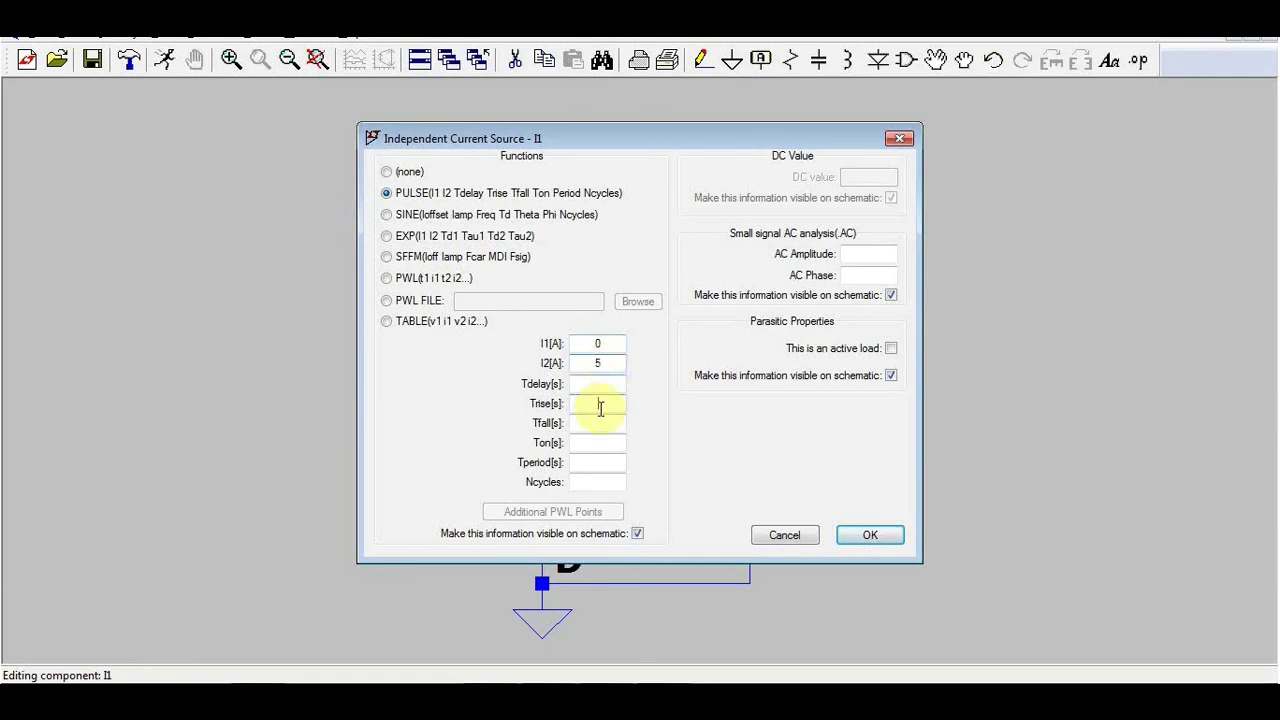
click(872, 535)
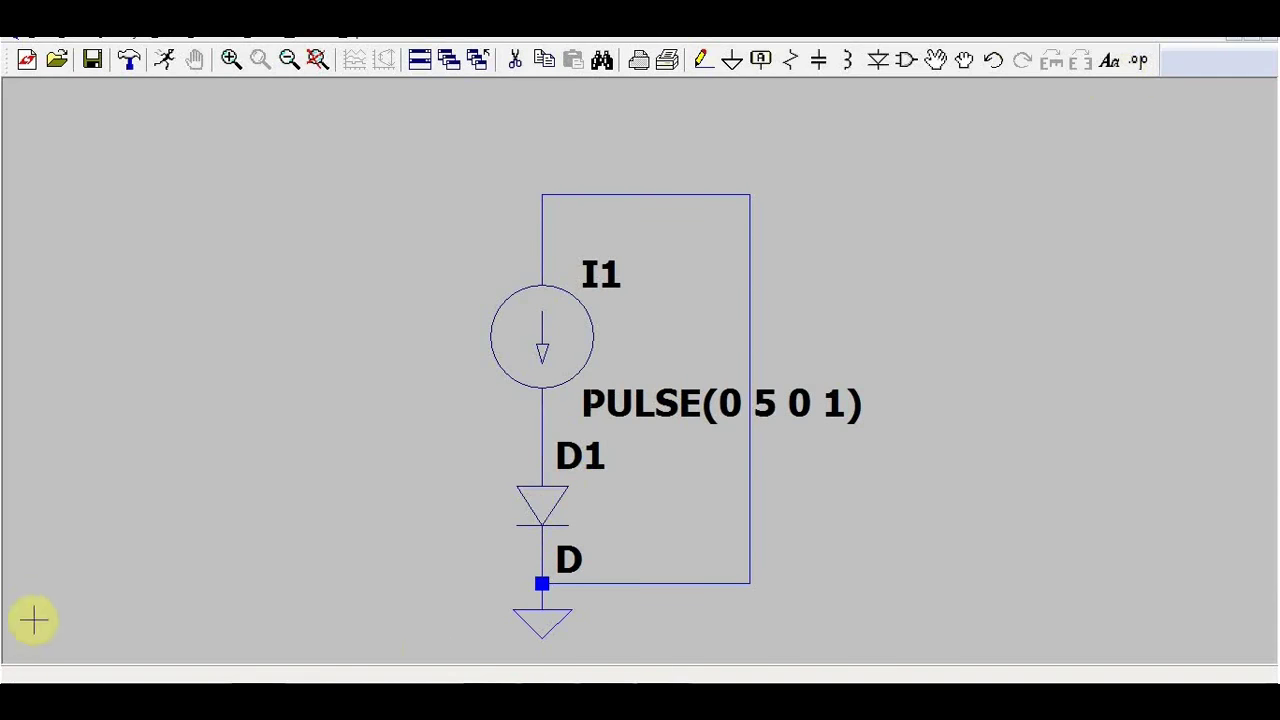
Step: Paste the copied D1n4004rl .MODEL text as a SPICE directive and place it beside the circuit
click(675, 679)
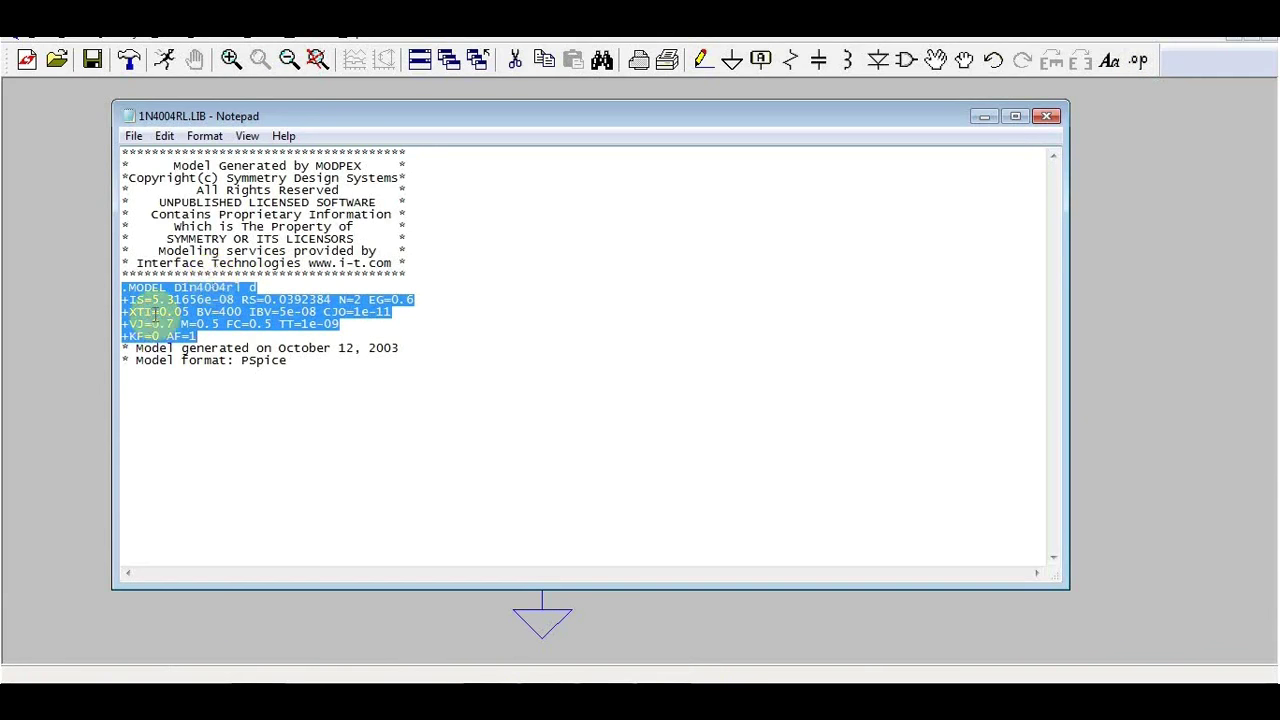
click(1145, 64)
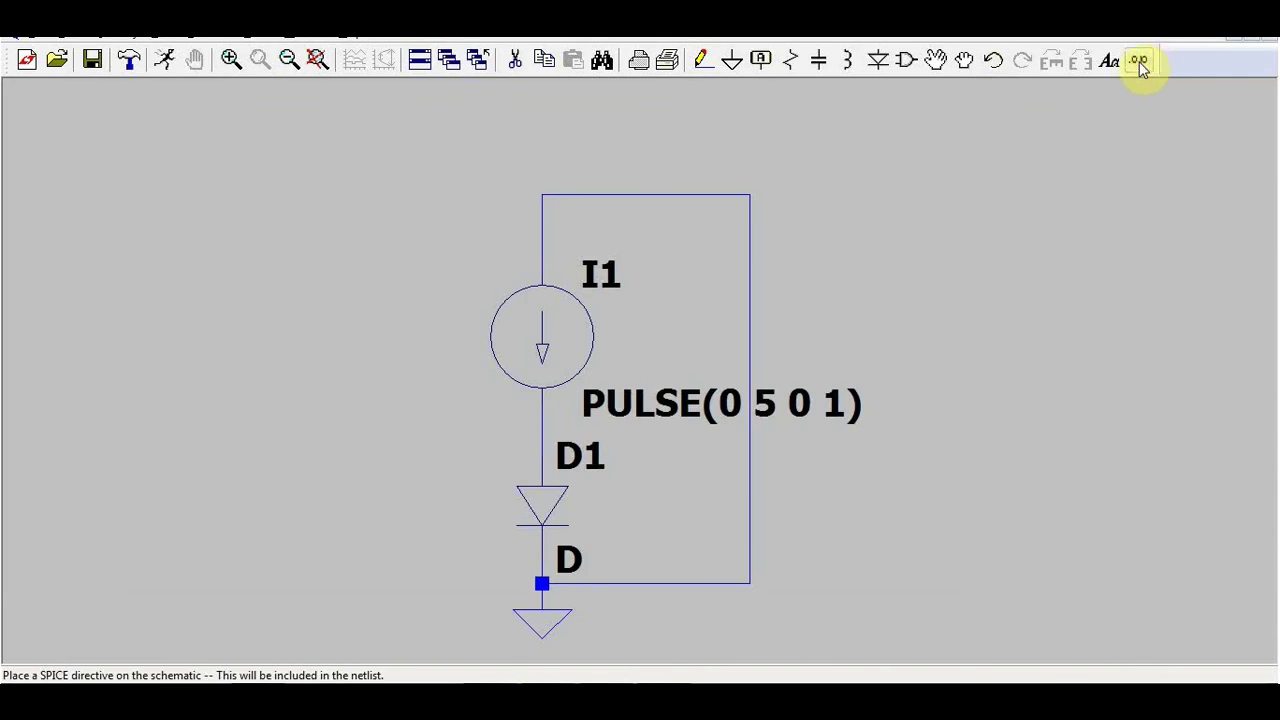
click(1143, 64)
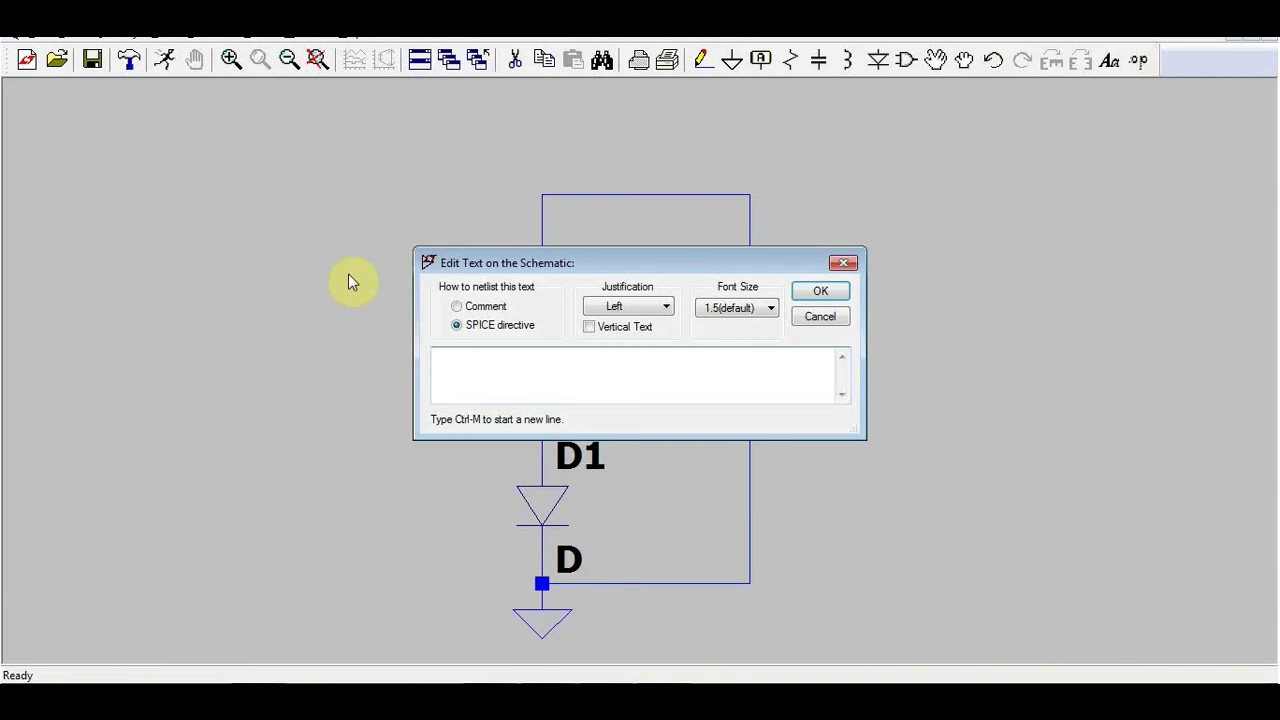
key(ctrl+v)
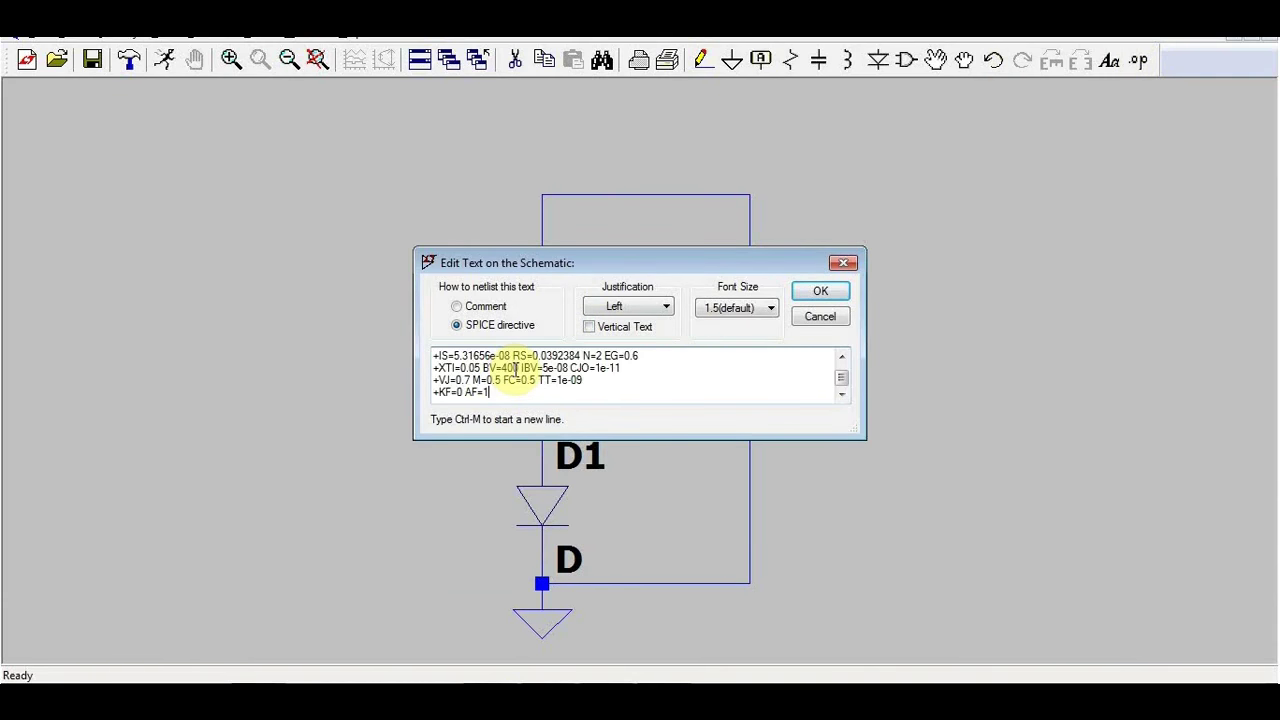
click(820, 290)
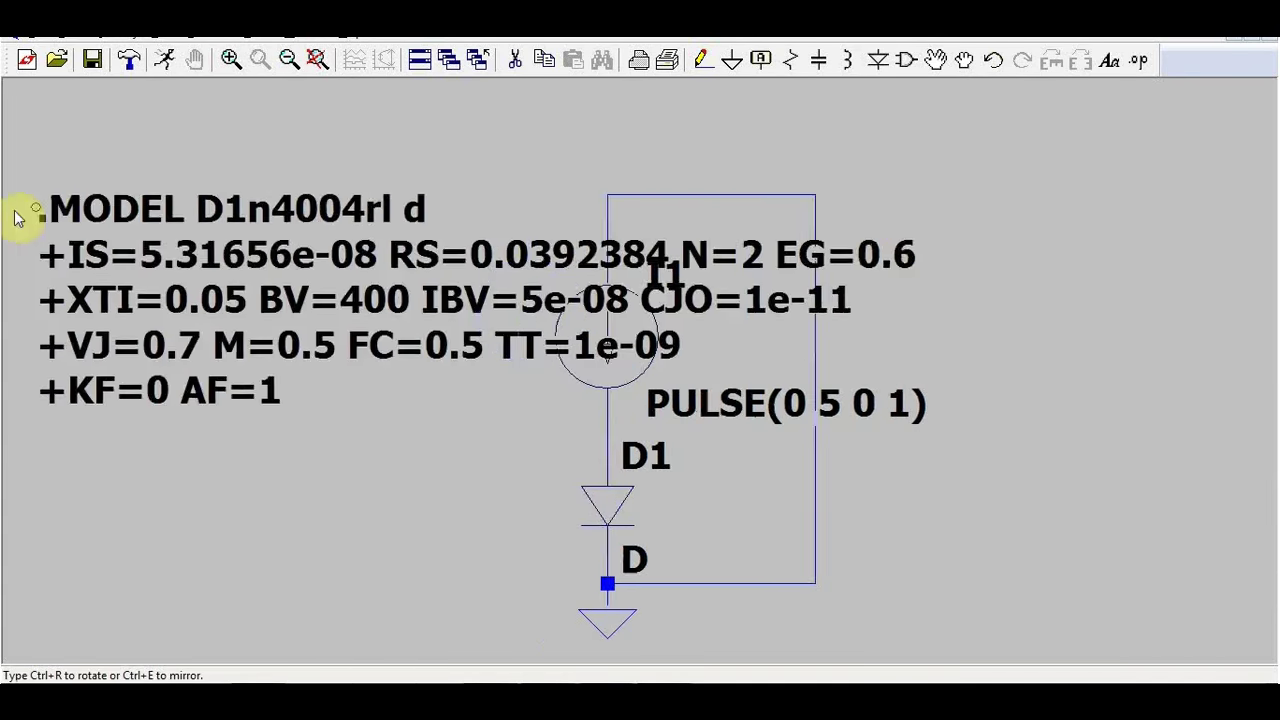
scroll(737, 306, down, 3)
scroll(765, 310, up, 1)
click(765, 310)
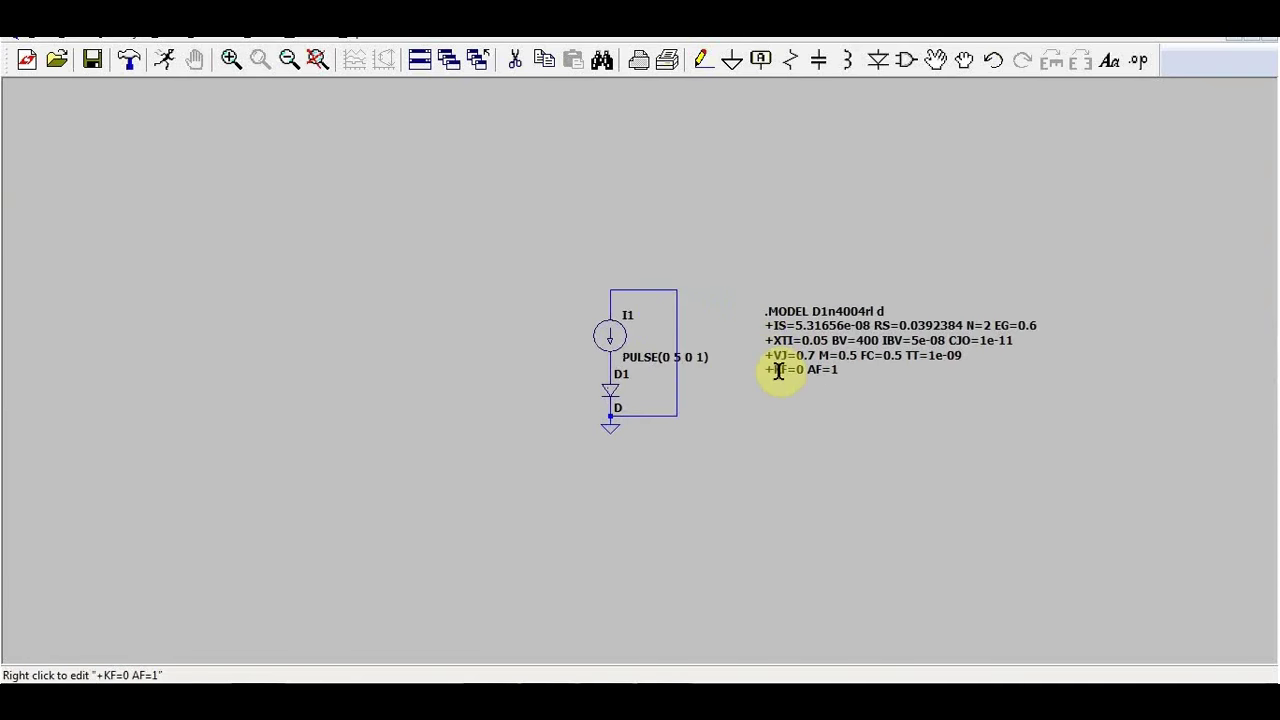
scroll(775, 371, up, 2)
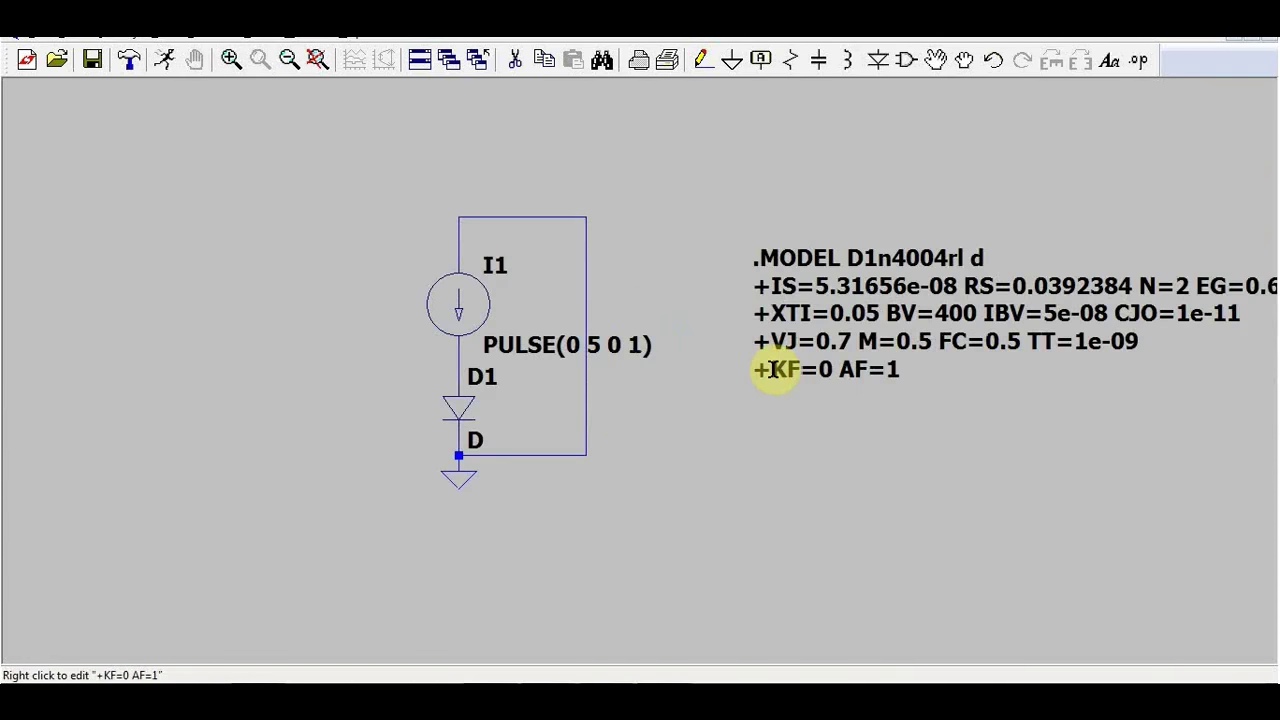
Step: Browse D1's stock diode models, then check the model name 1n4004rl in the .MODEL directive
right_click(476, 408)
click(688, 316)
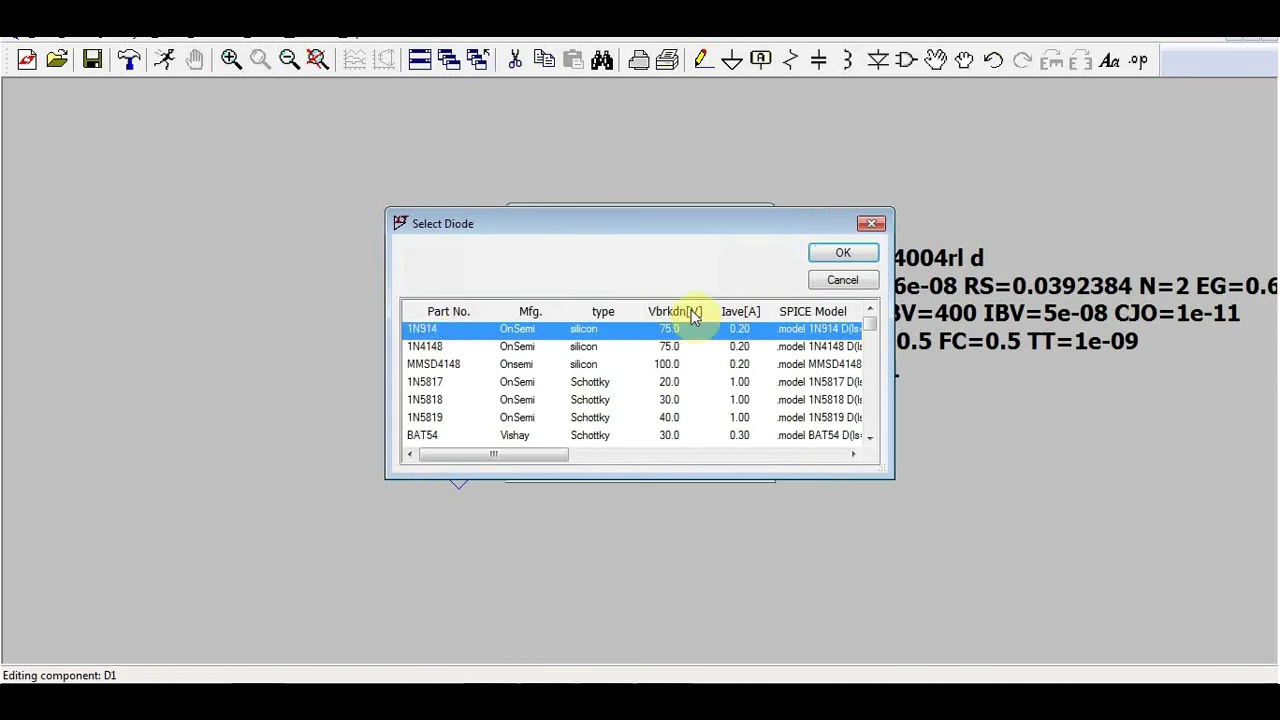
click(437, 312)
click(425, 346)
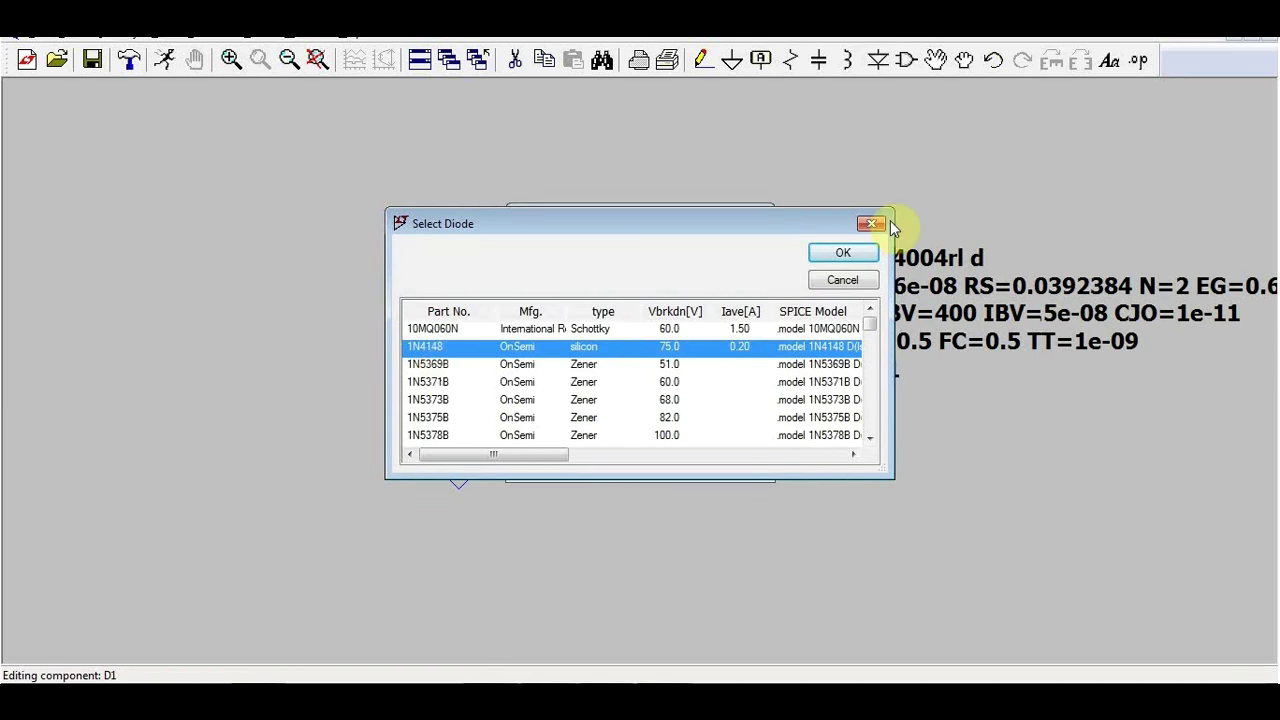
drag(716, 226, 552, 237)
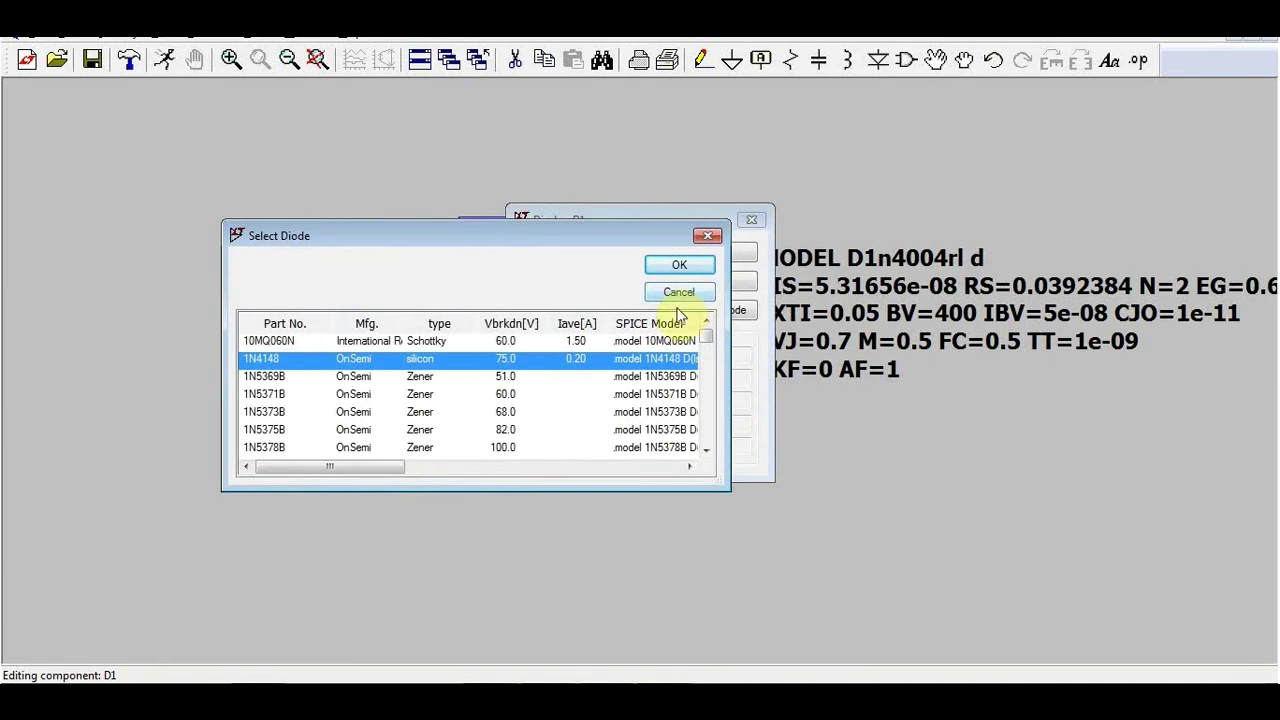
click(703, 292)
click(726, 258)
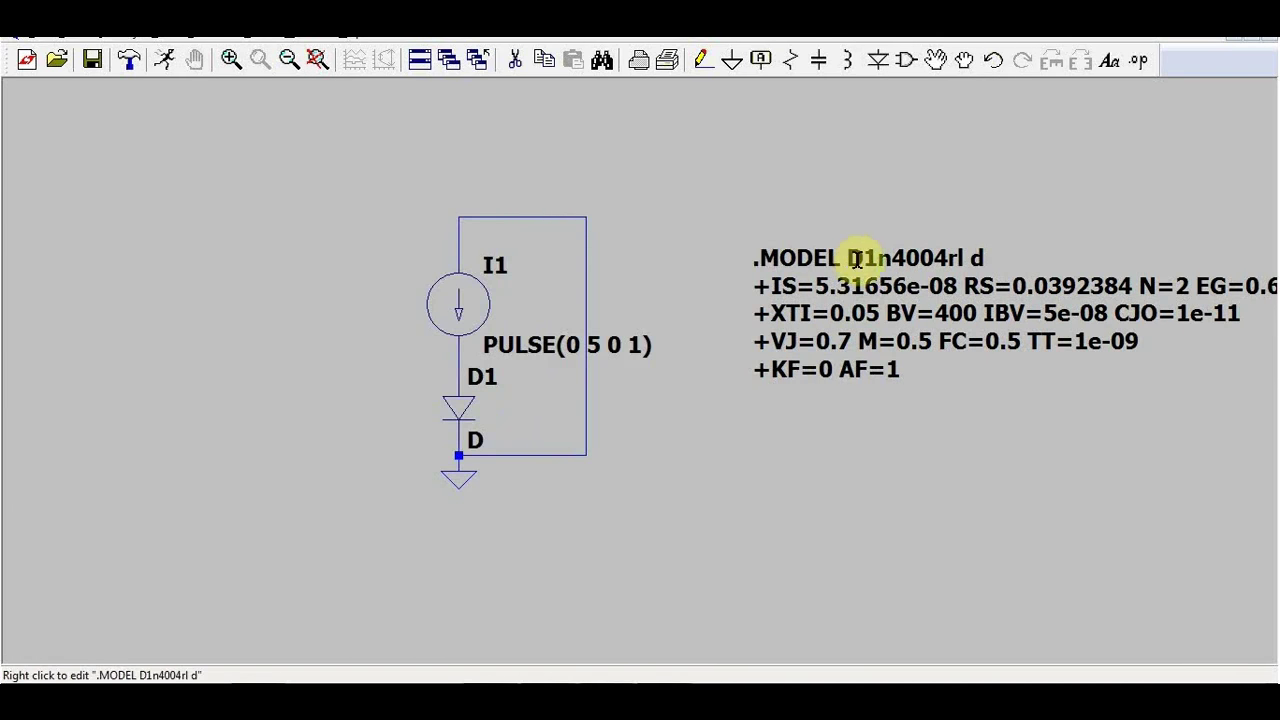
right_click(851, 263)
drag(521, 357, 484, 356)
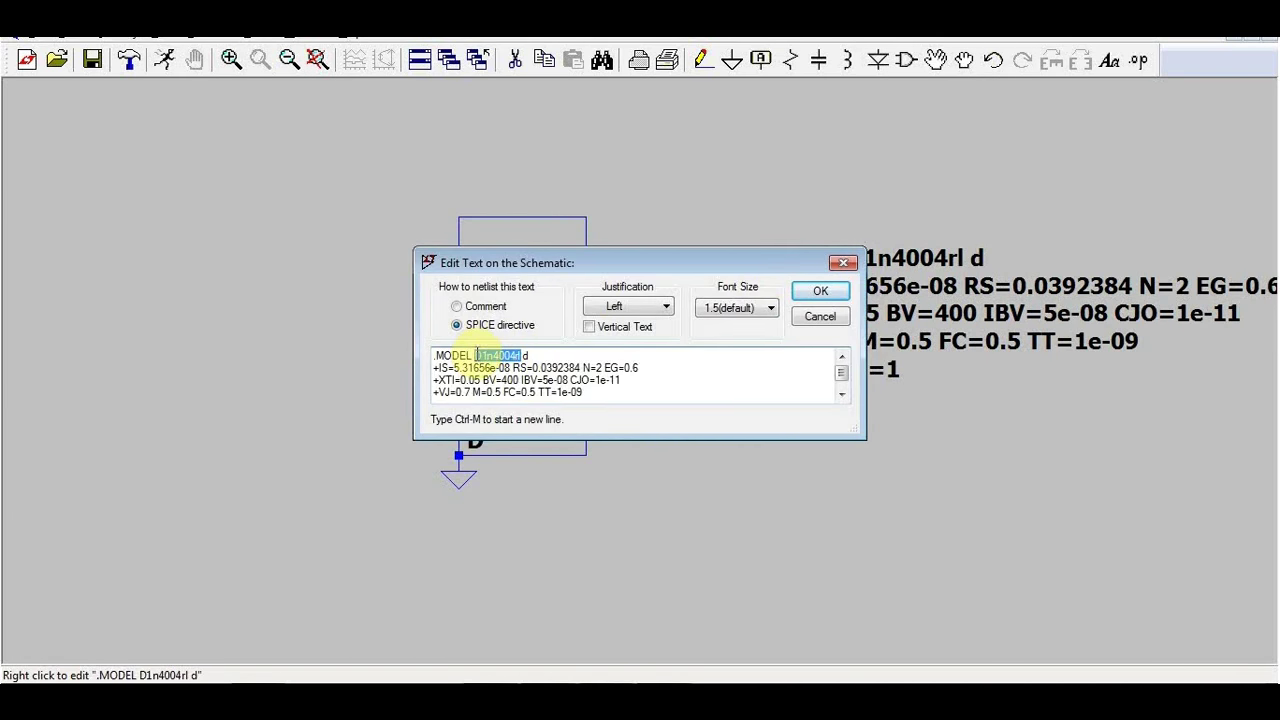
click(820, 316)
Step: Set diode D1's value to D1n4004rl and start a simulation run
right_click(474, 437)
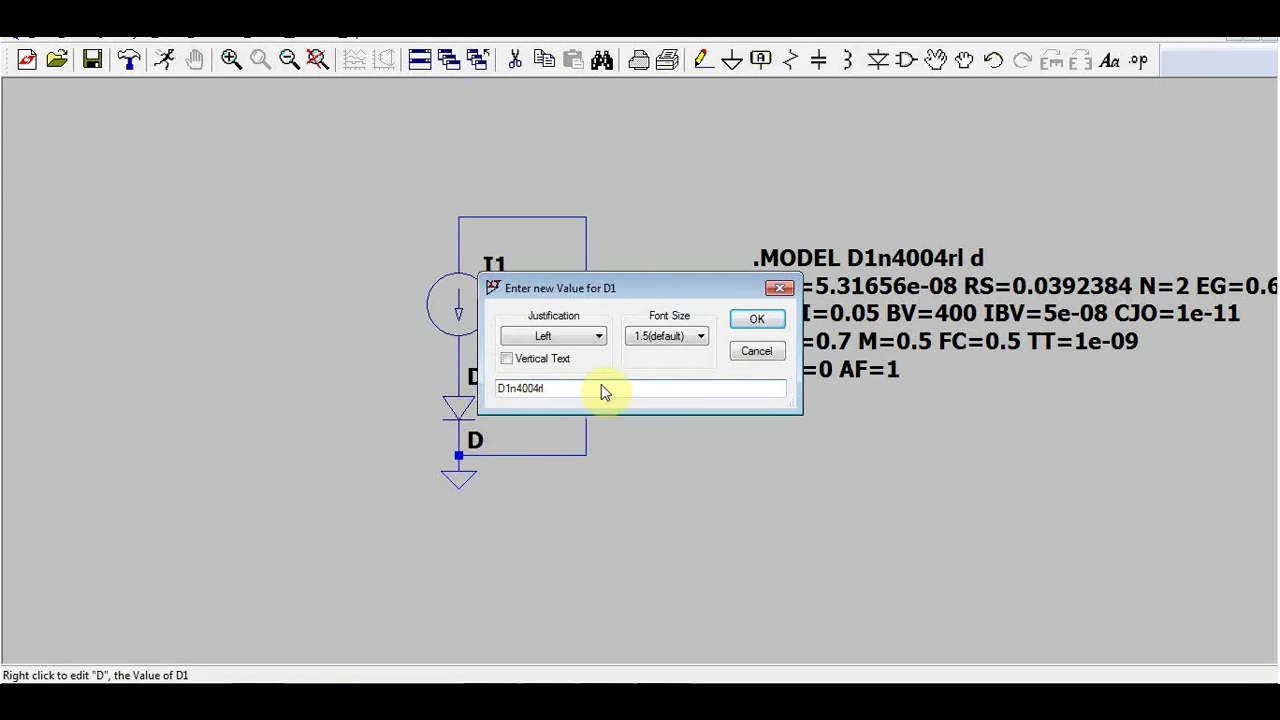
click(772, 322)
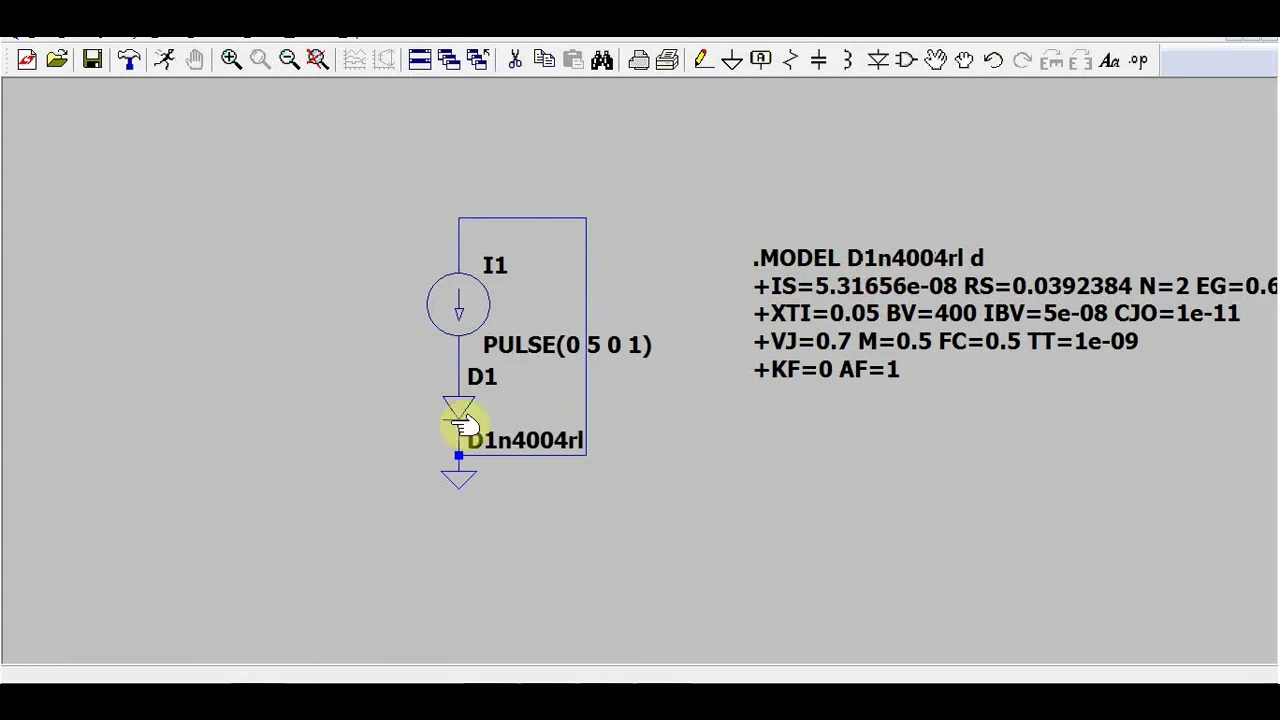
click(164, 59)
Step: Run a 1 s transient simulation and plot the voltage at the node between I1 and D1
text(1)
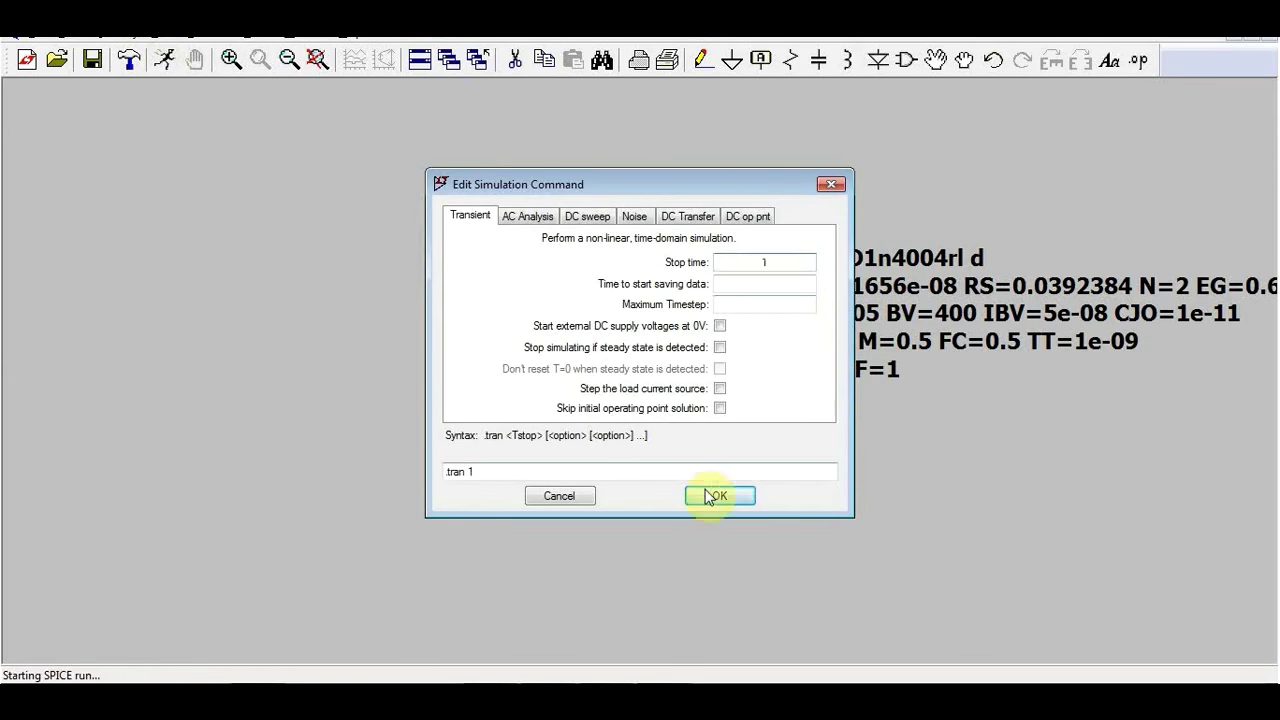
click(720, 495)
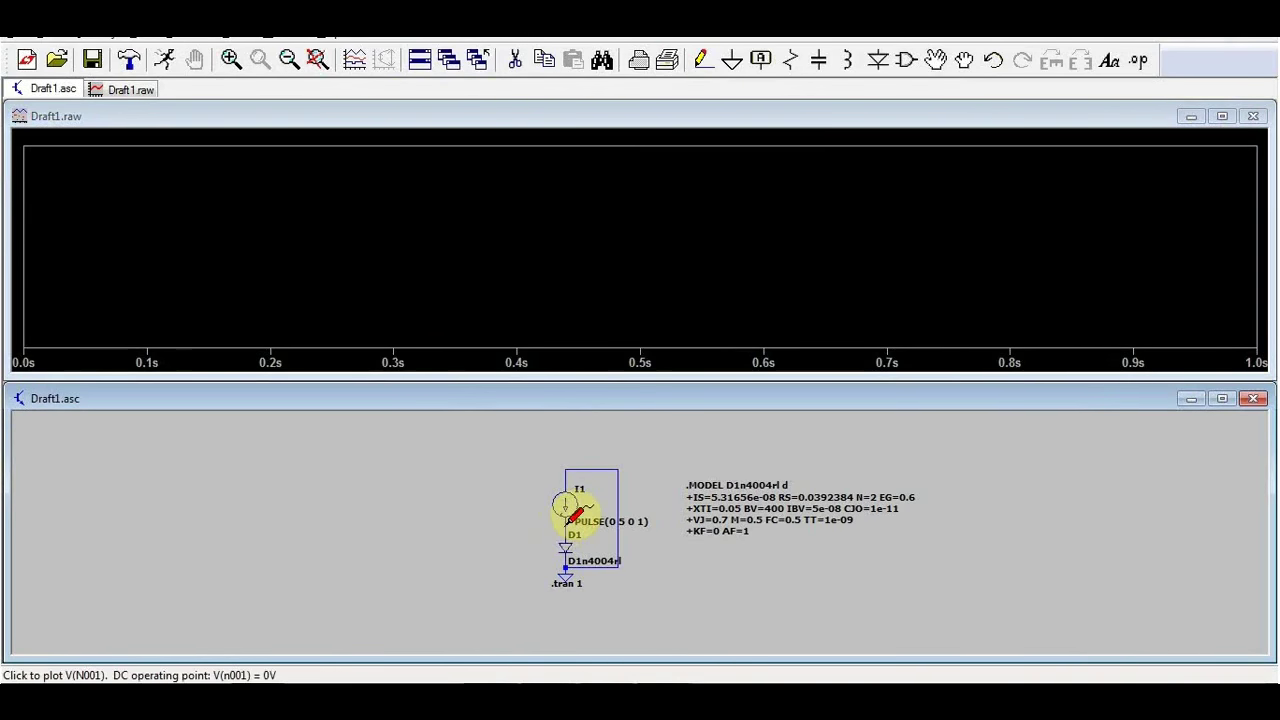
click(567, 523)
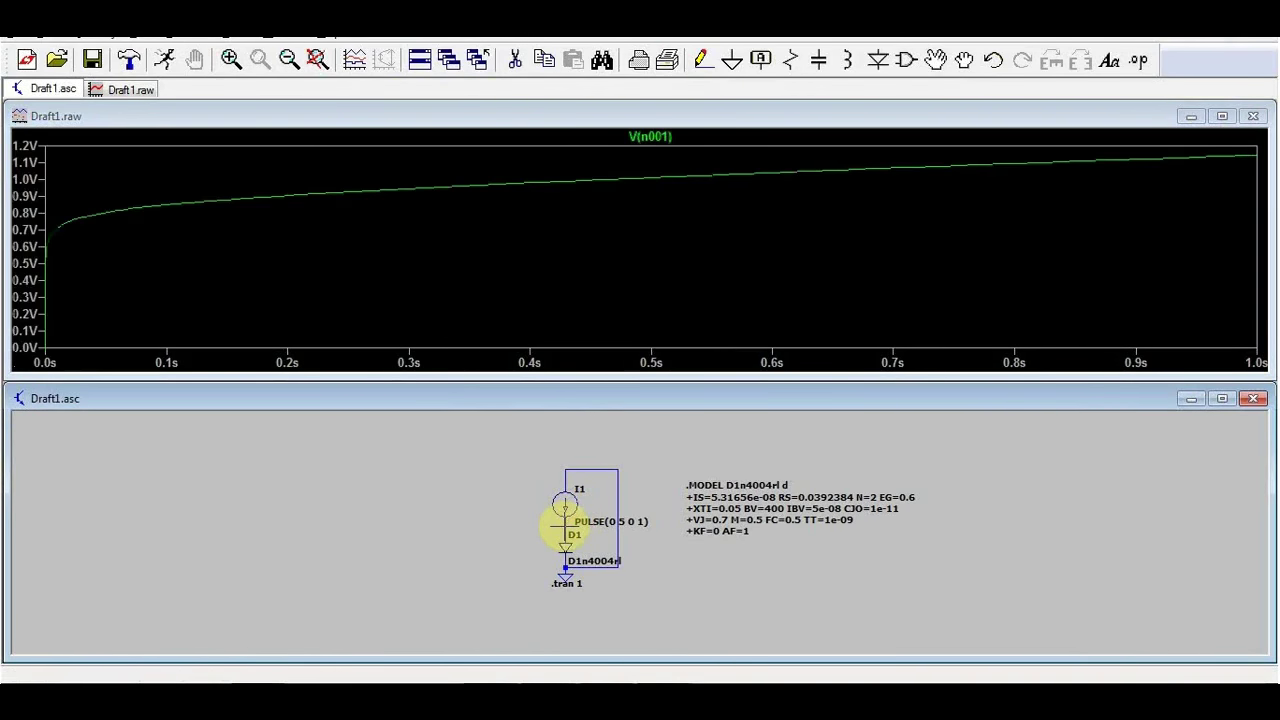
Step: Change the plot's horizontal axis from time to I(I1)
click(532, 363)
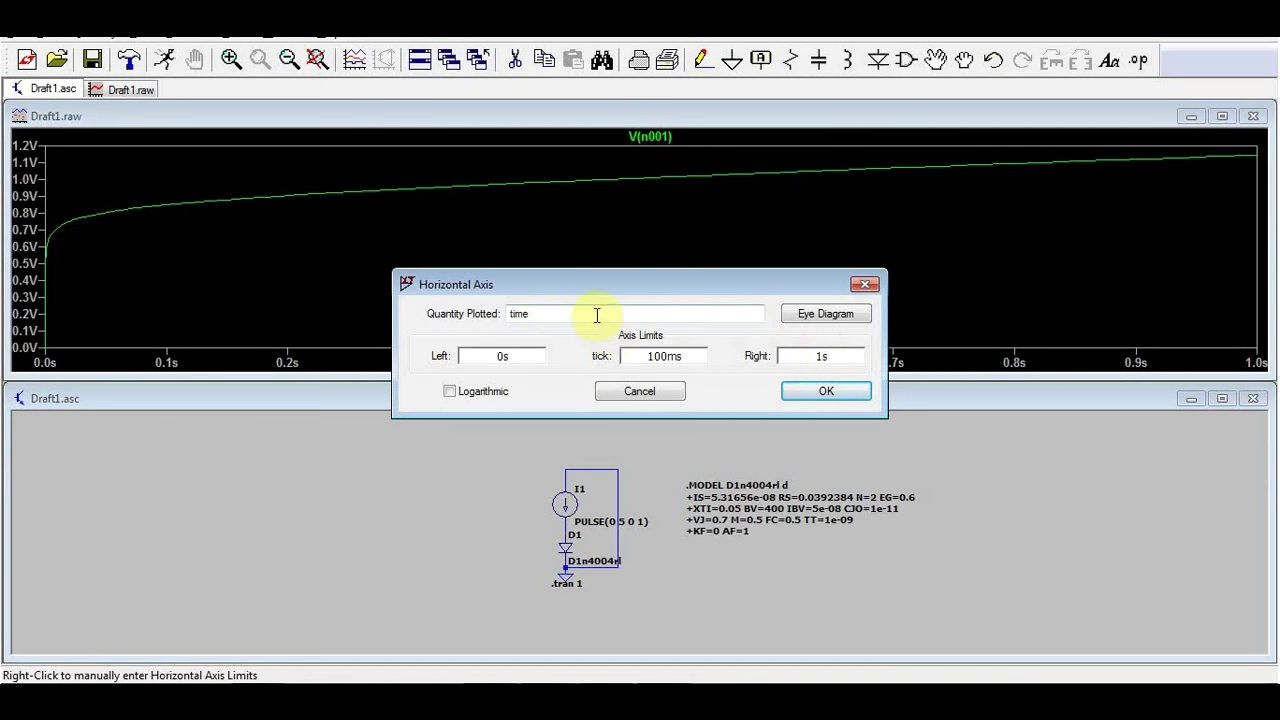
drag(597, 316, 430, 313)
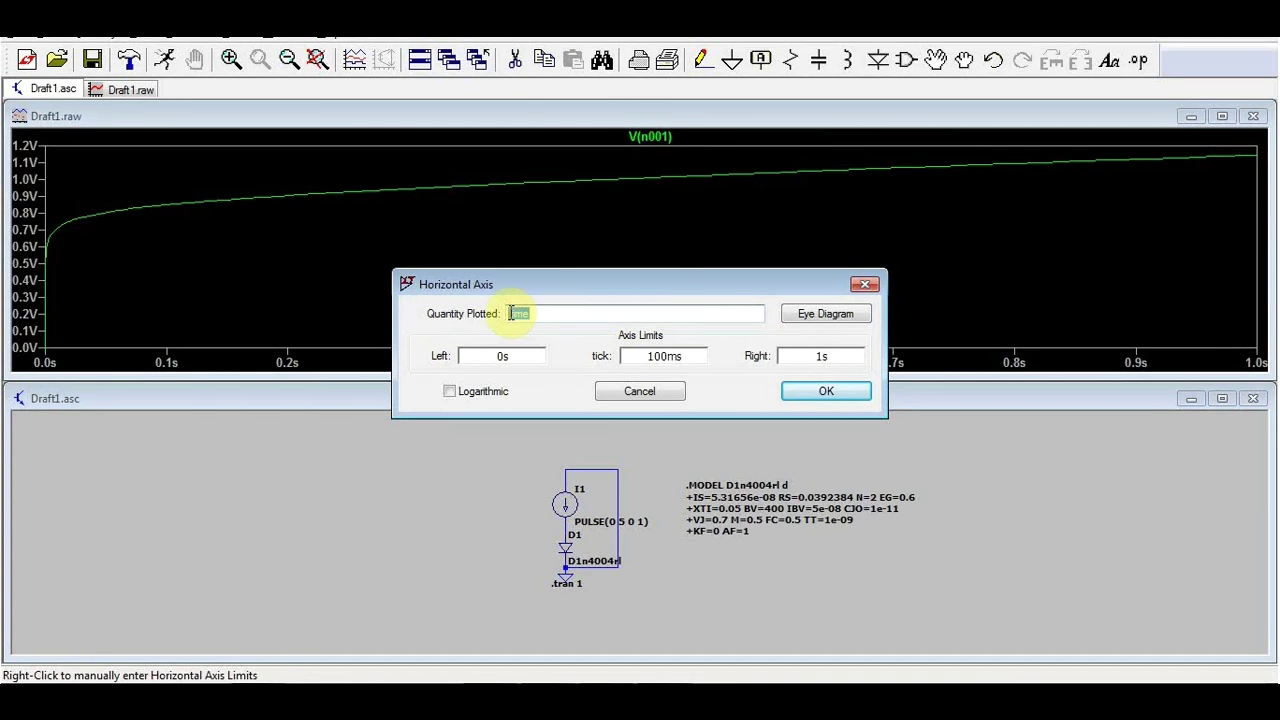
key(BackSpace)
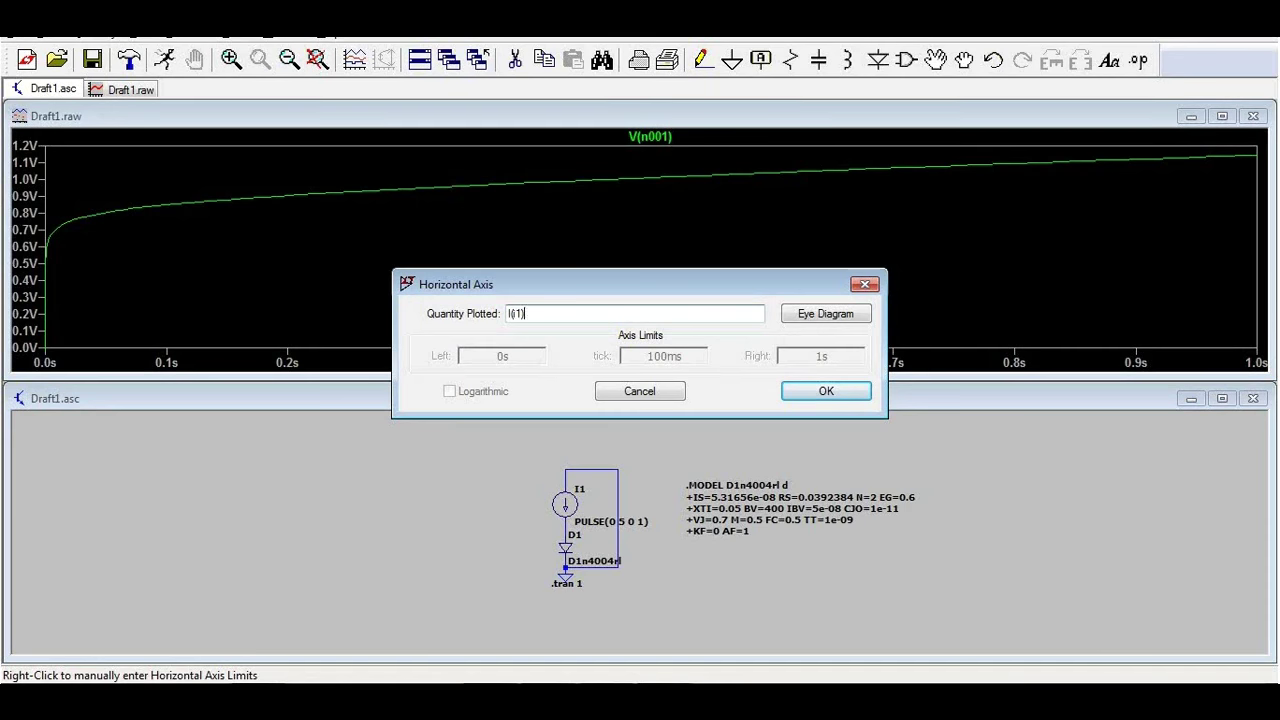
text(I(I1))
key(Return)
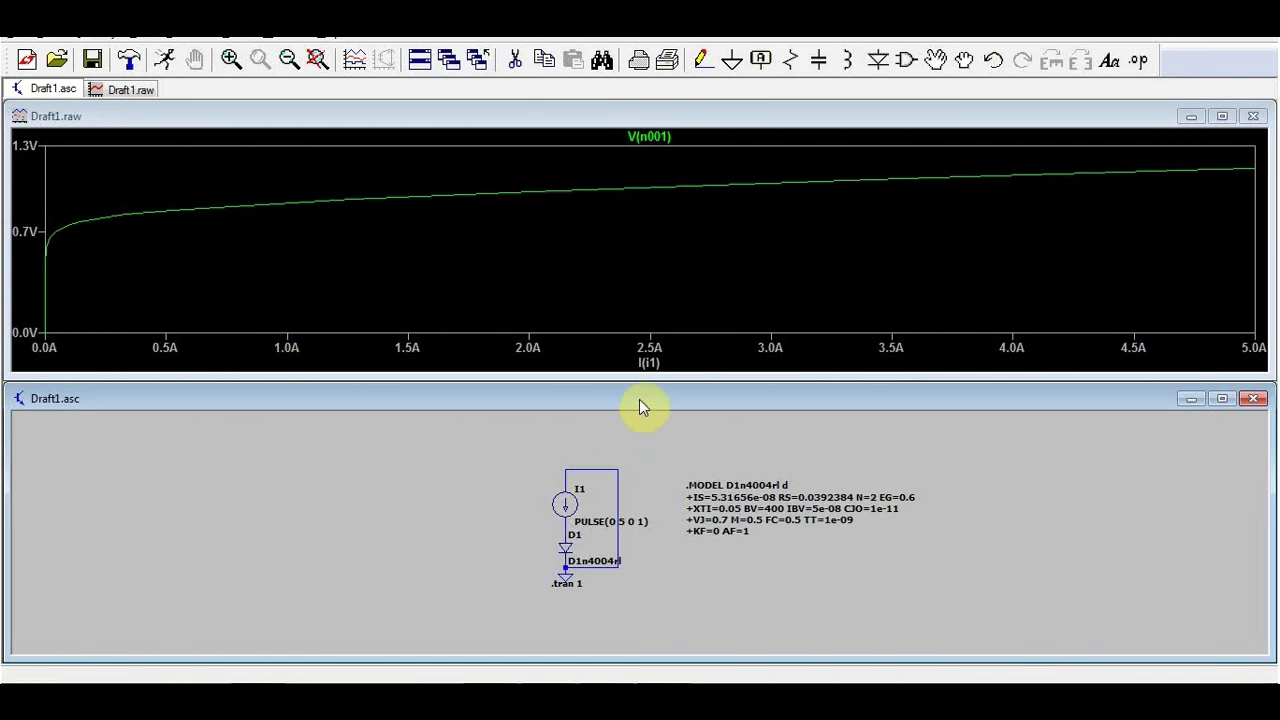
scroll(695, 518, up, 3)
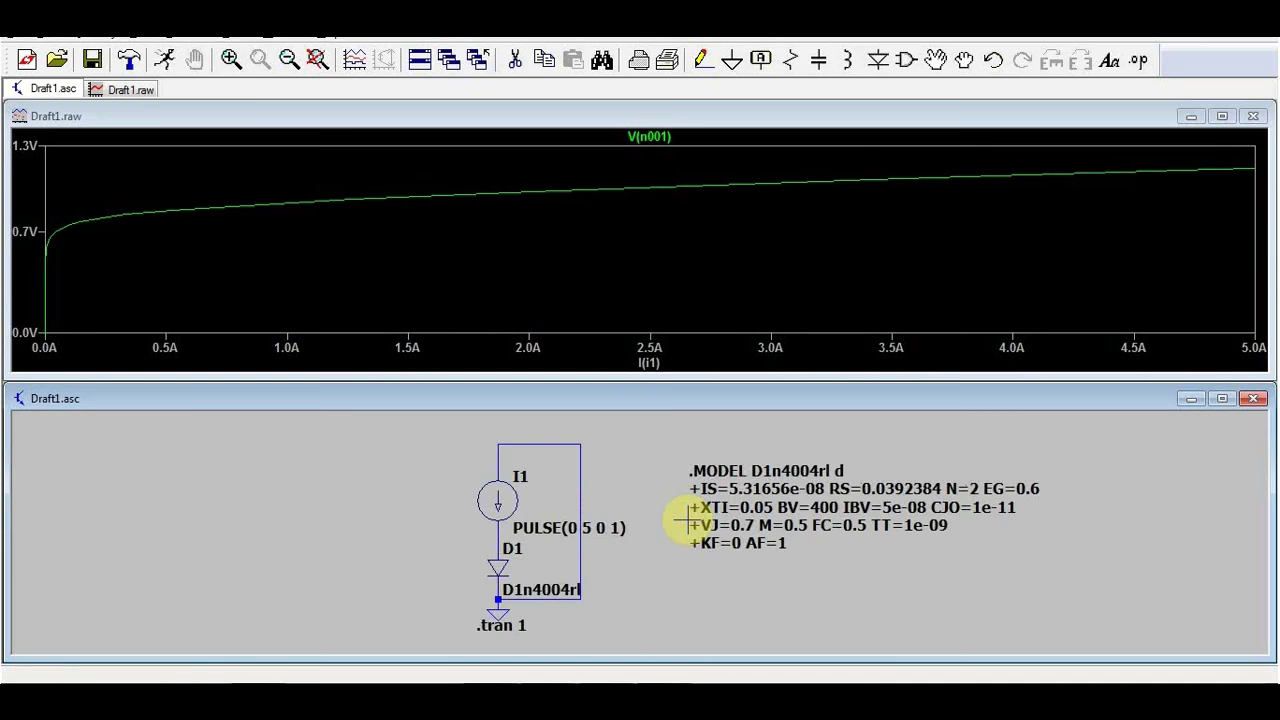
Step: Convert the .MODEL SPICE directive into a comment
right_click(740, 476)
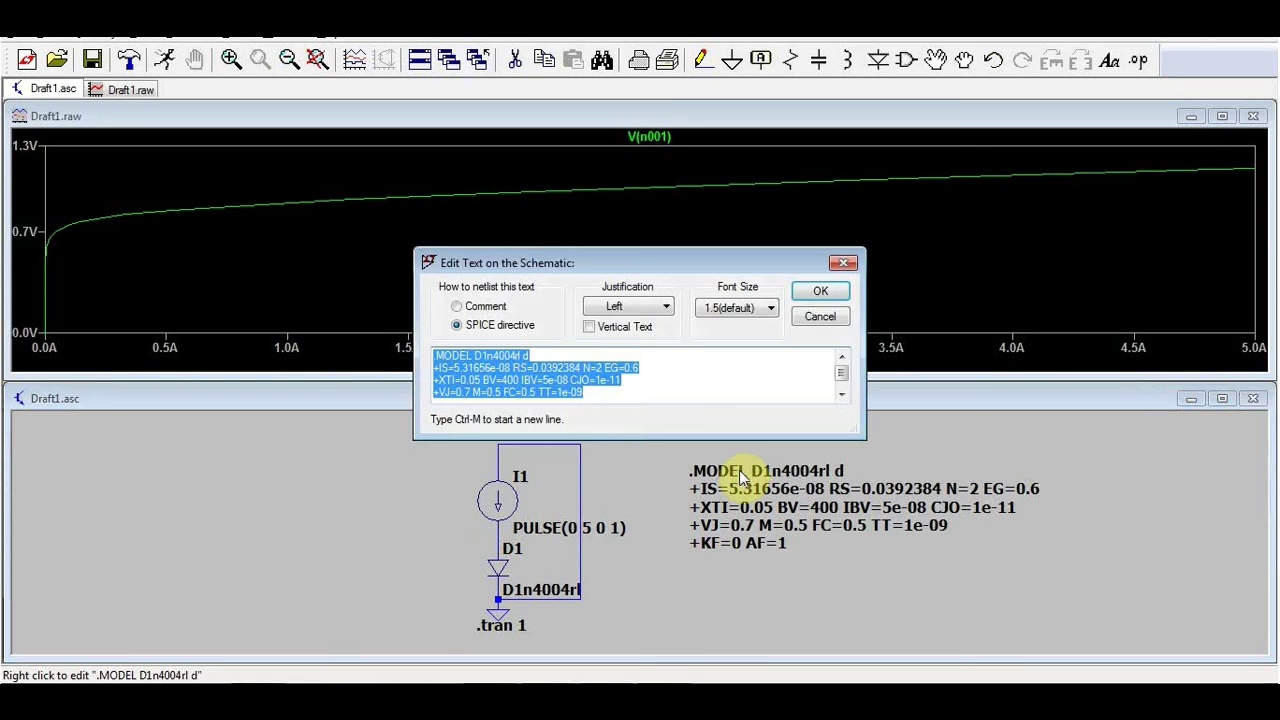
click(480, 307)
click(820, 291)
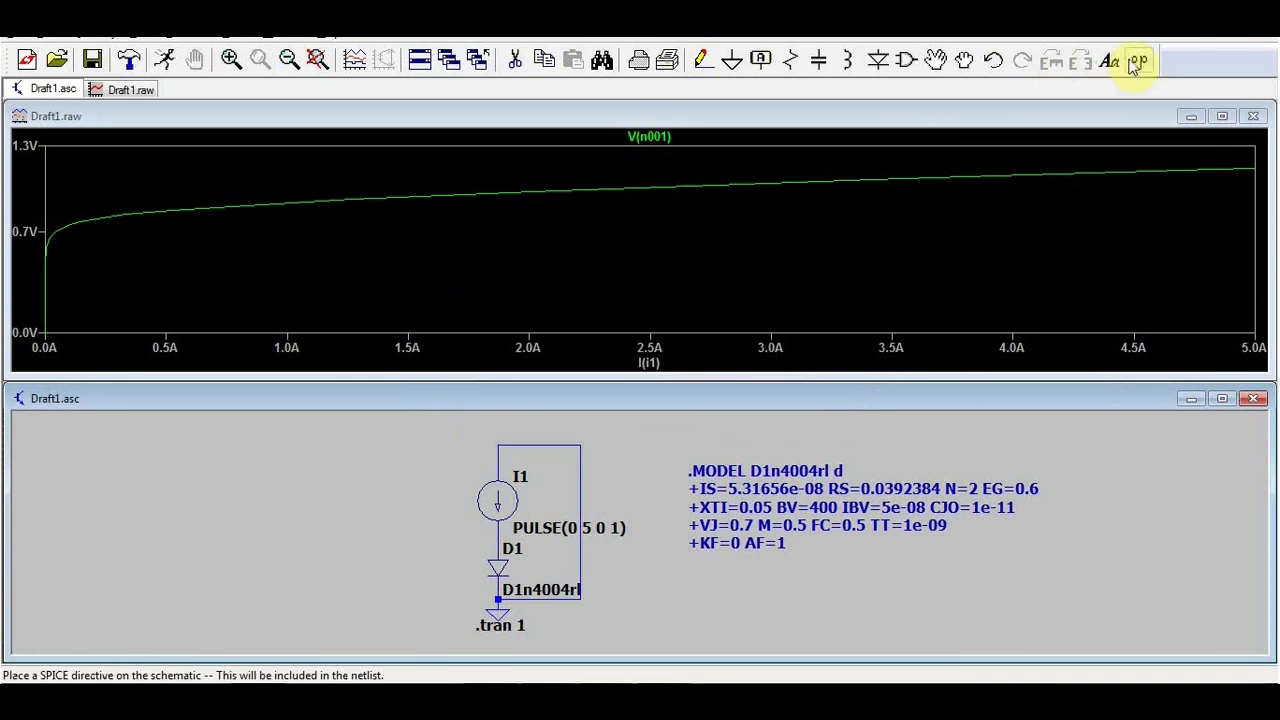
Step: Look up the .INCLUDE topic in LTspice help, reviewing the library path and usage examples
click(328, 40)
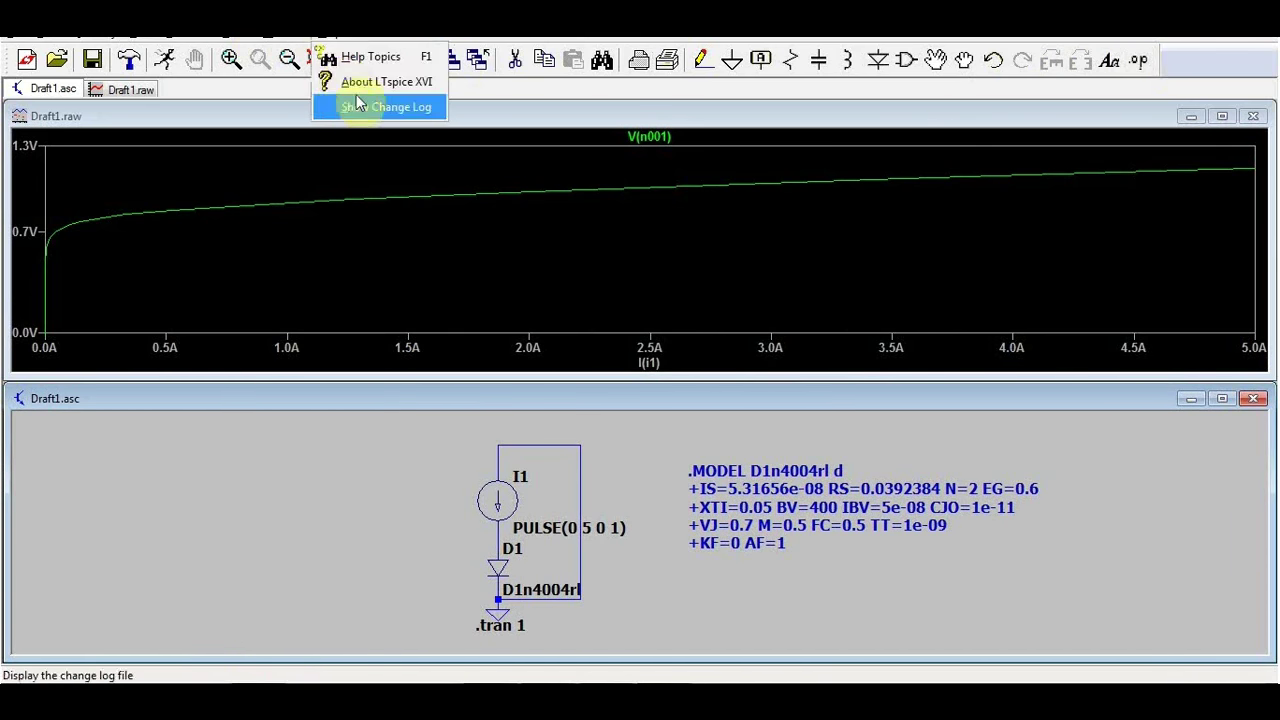
click(335, 105)
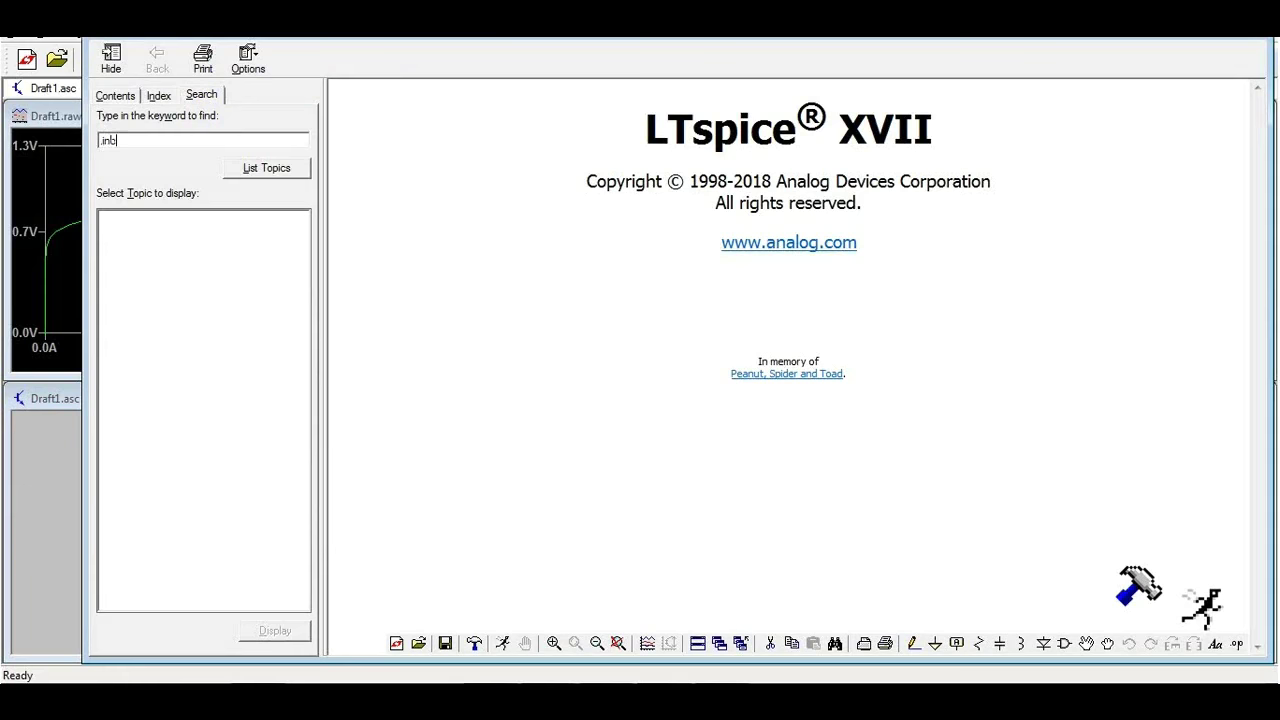
key(Return)
double_click(150, 246)
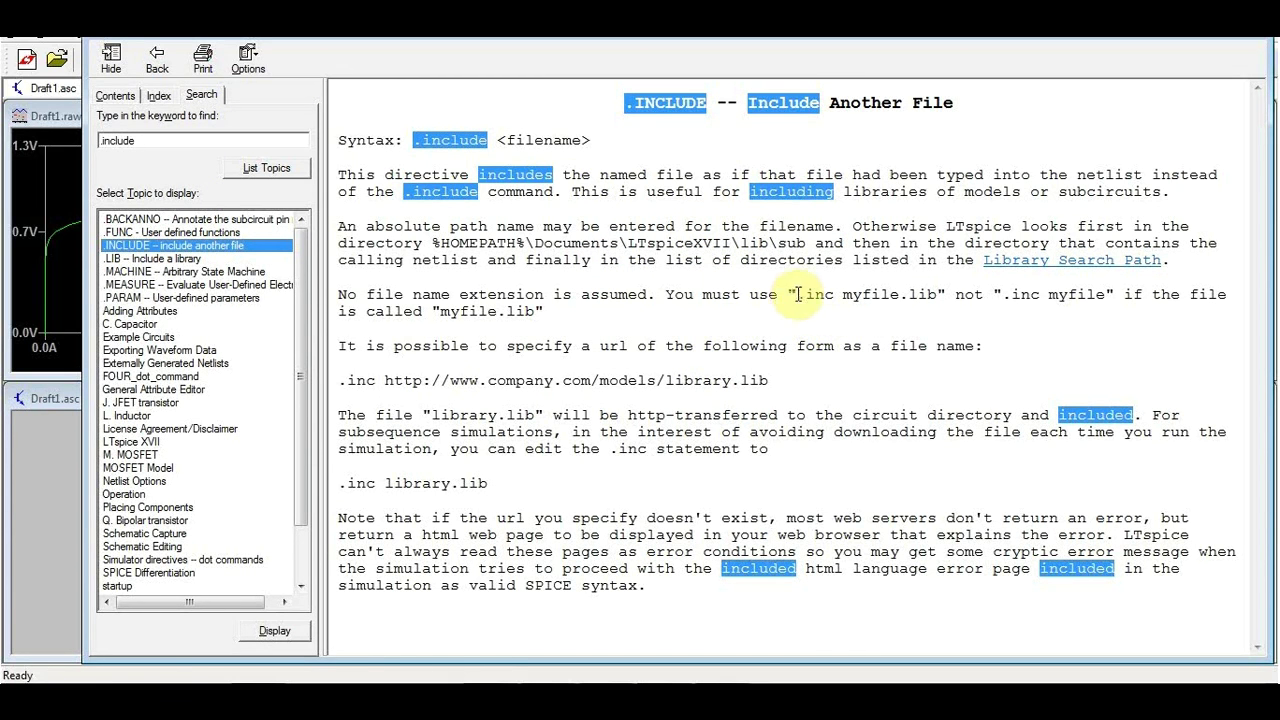
drag(792, 294, 945, 294)
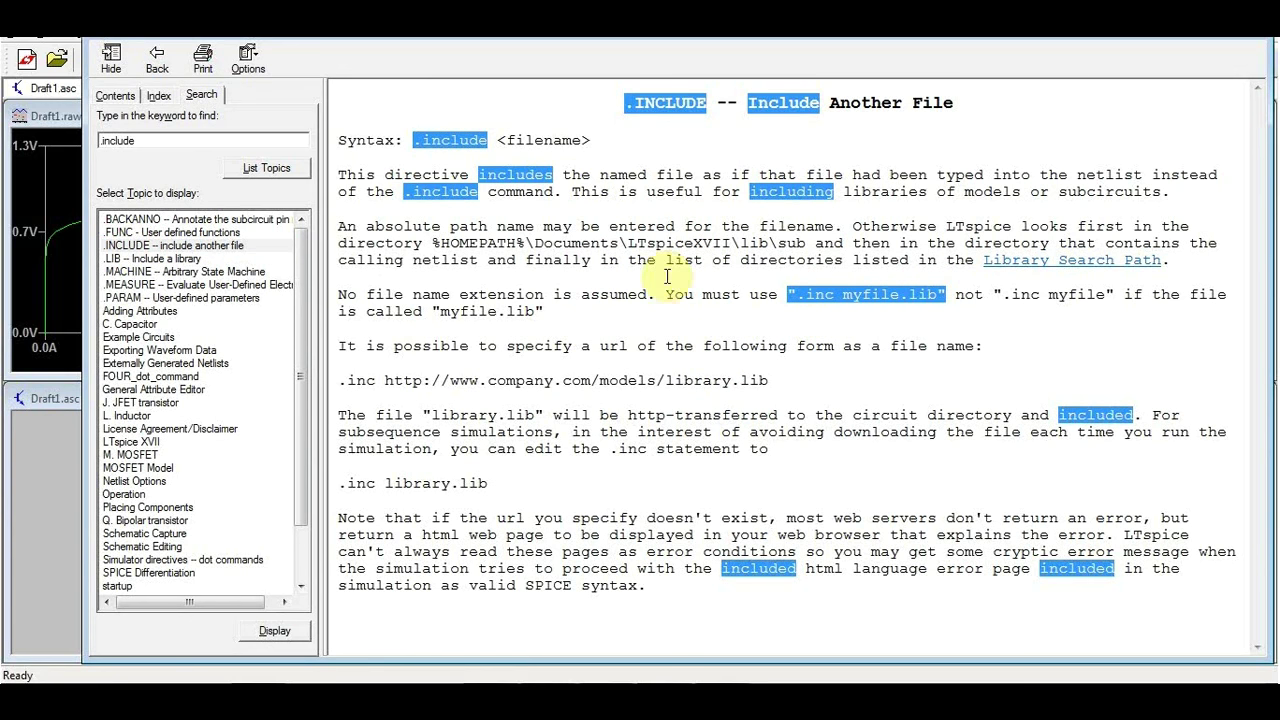
drag(441, 243, 815, 246)
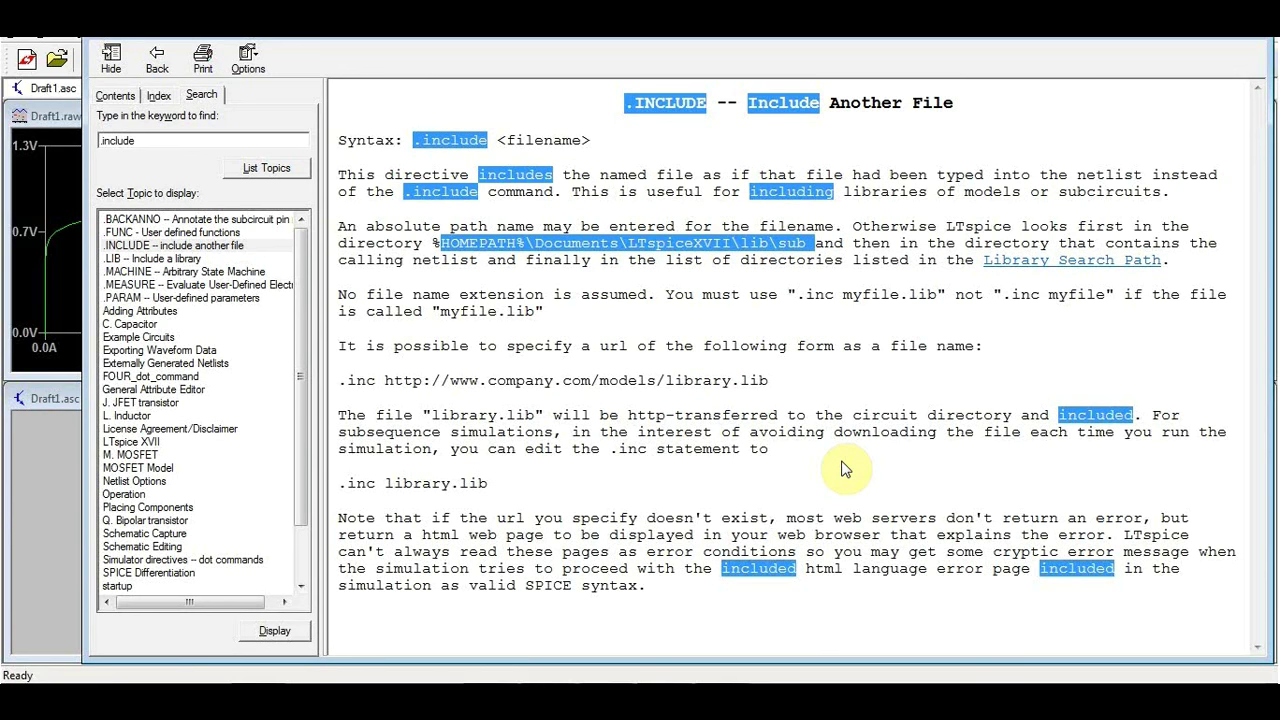
drag(769, 381, 346, 381)
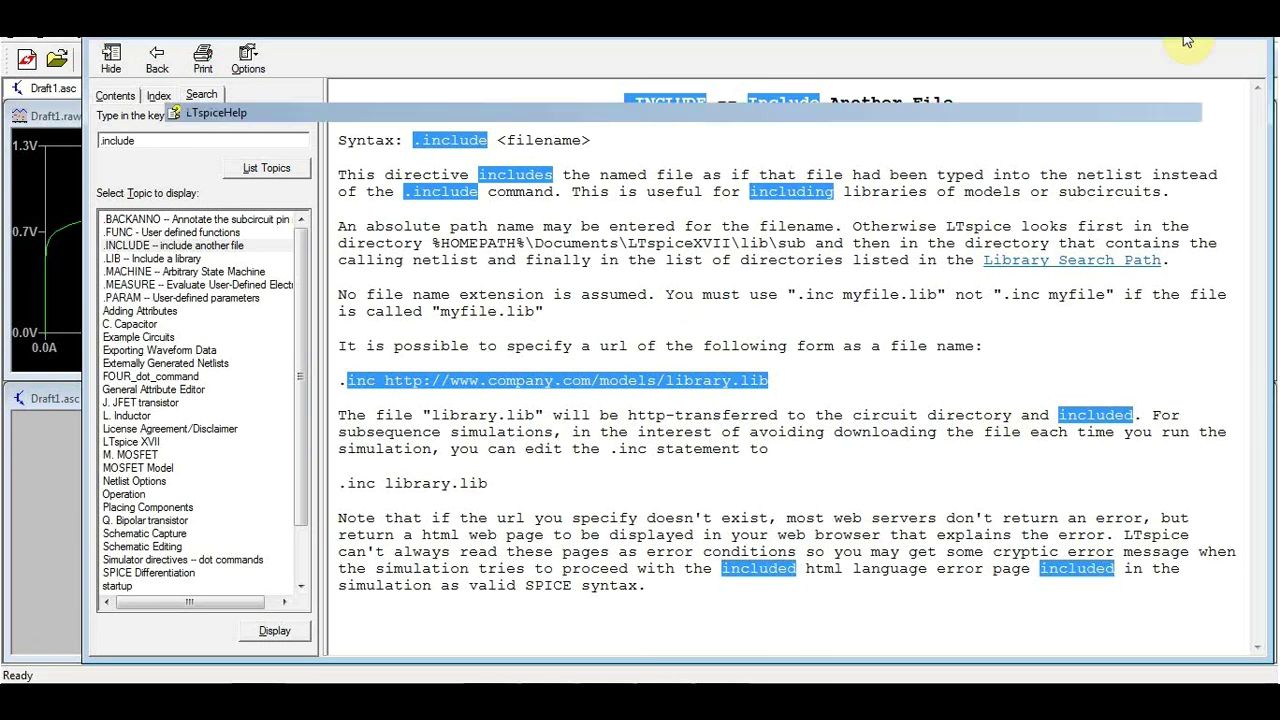
key(alt+Tab)
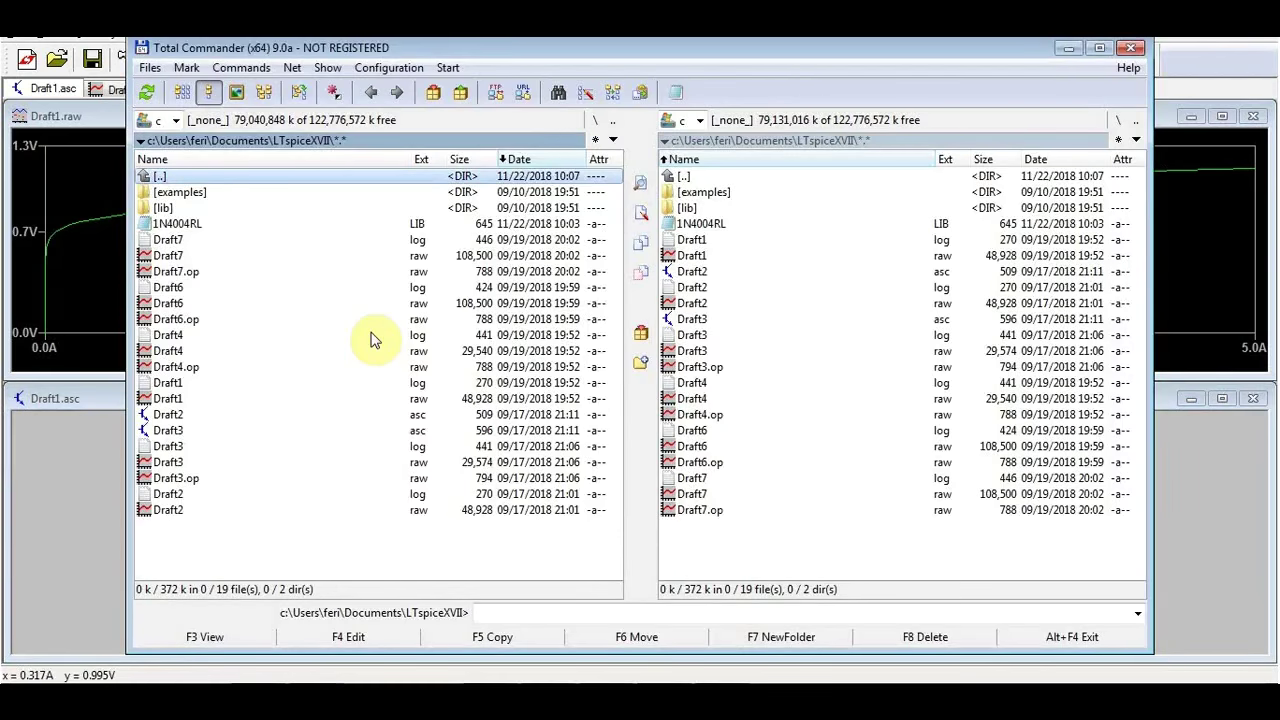
Step: Copy 1N4004RL.LIB from the LTspiceXVII documents folder into lib\sub
click(196, 226)
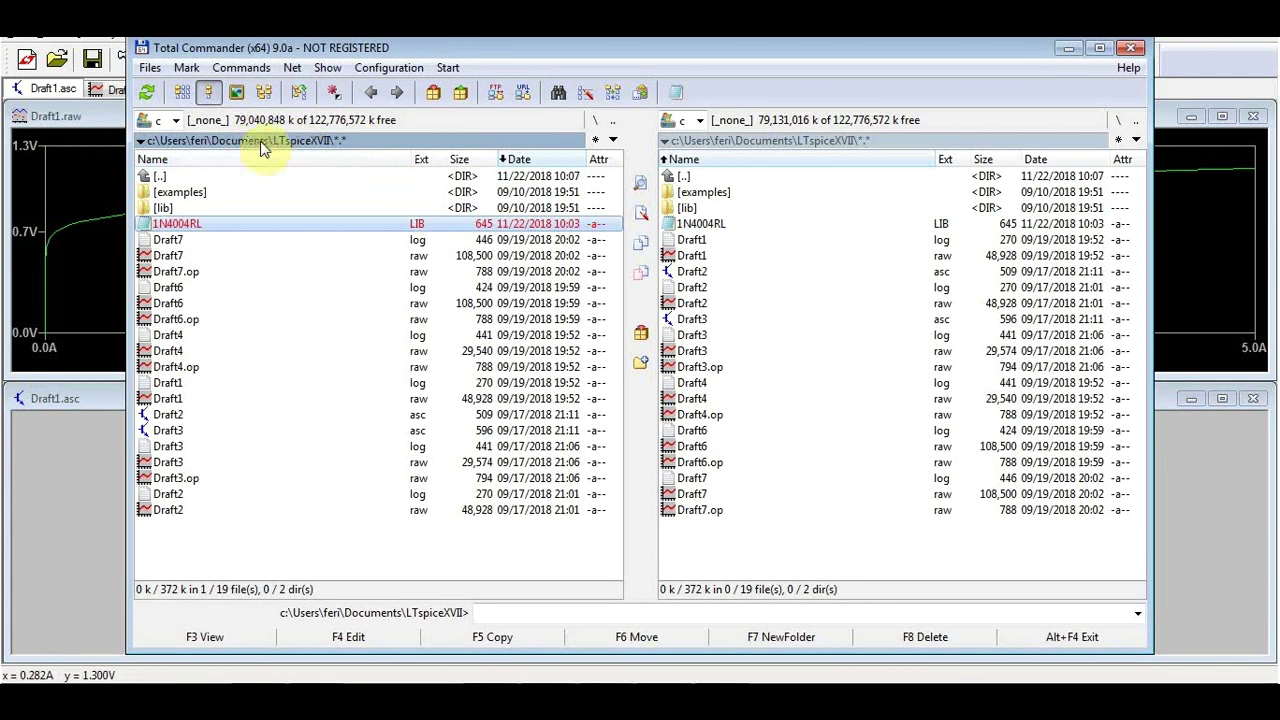
double_click(700, 209)
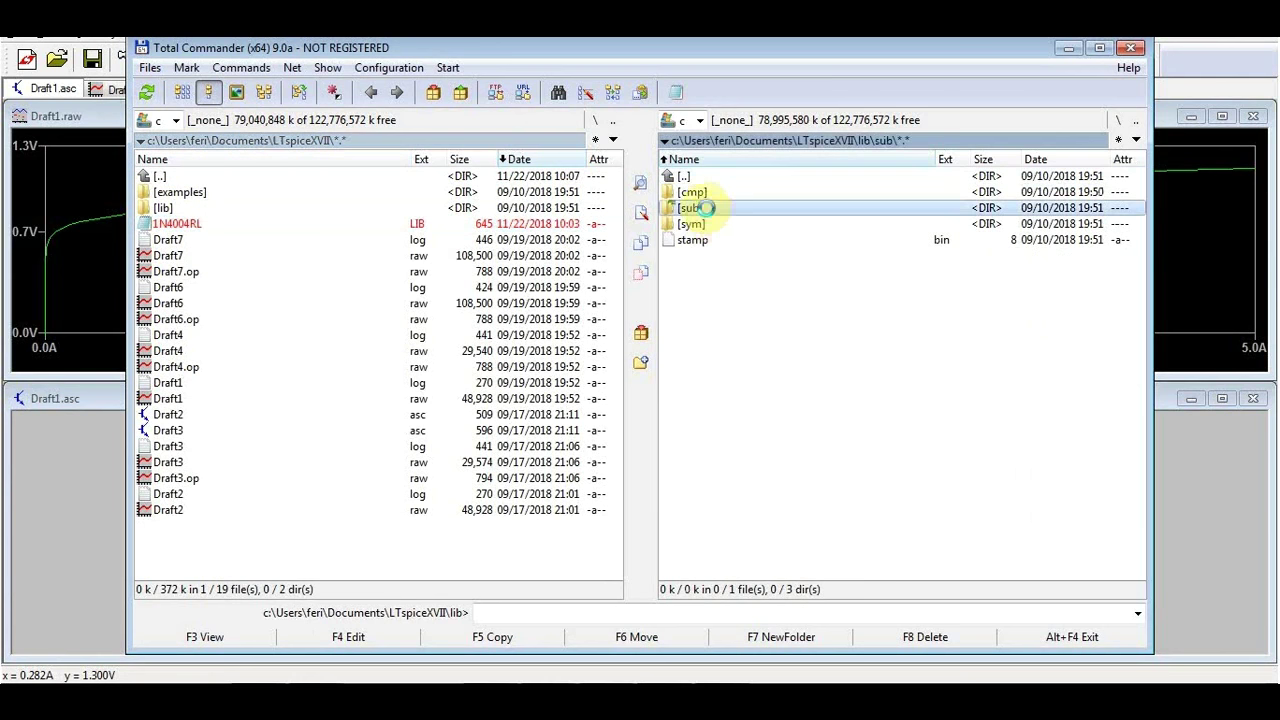
double_click(700, 209)
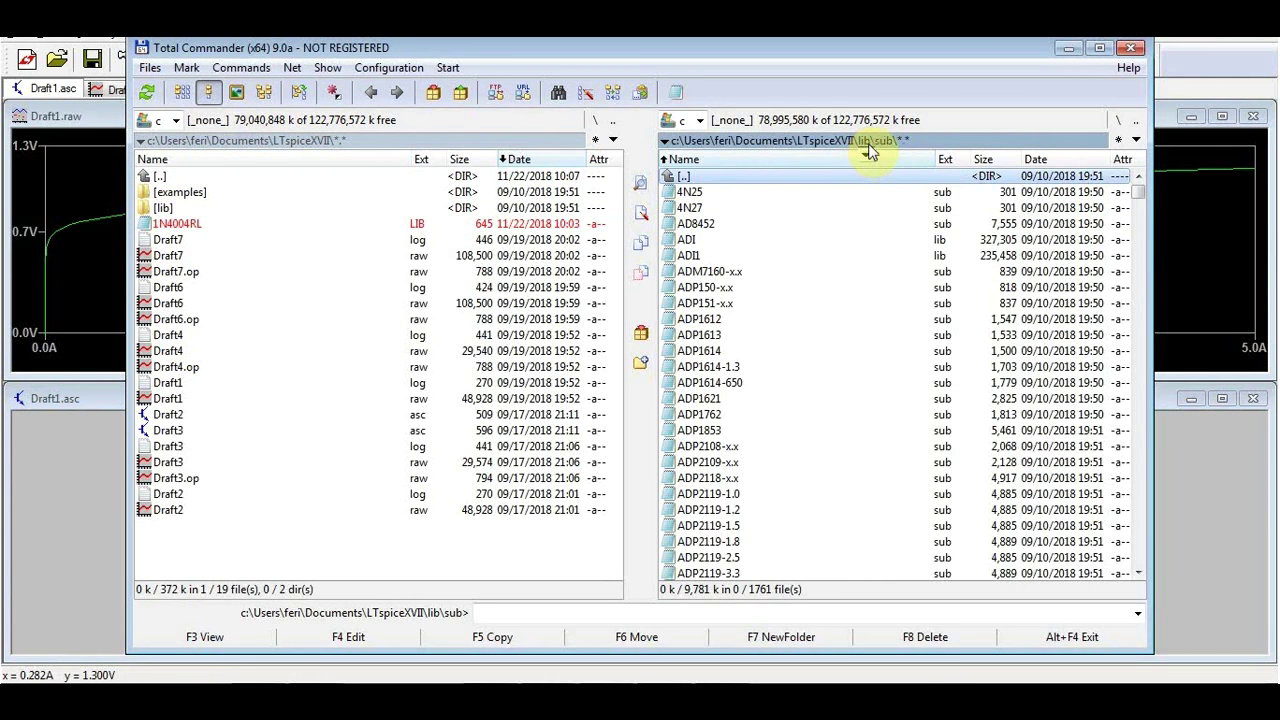
drag(172, 224, 725, 197)
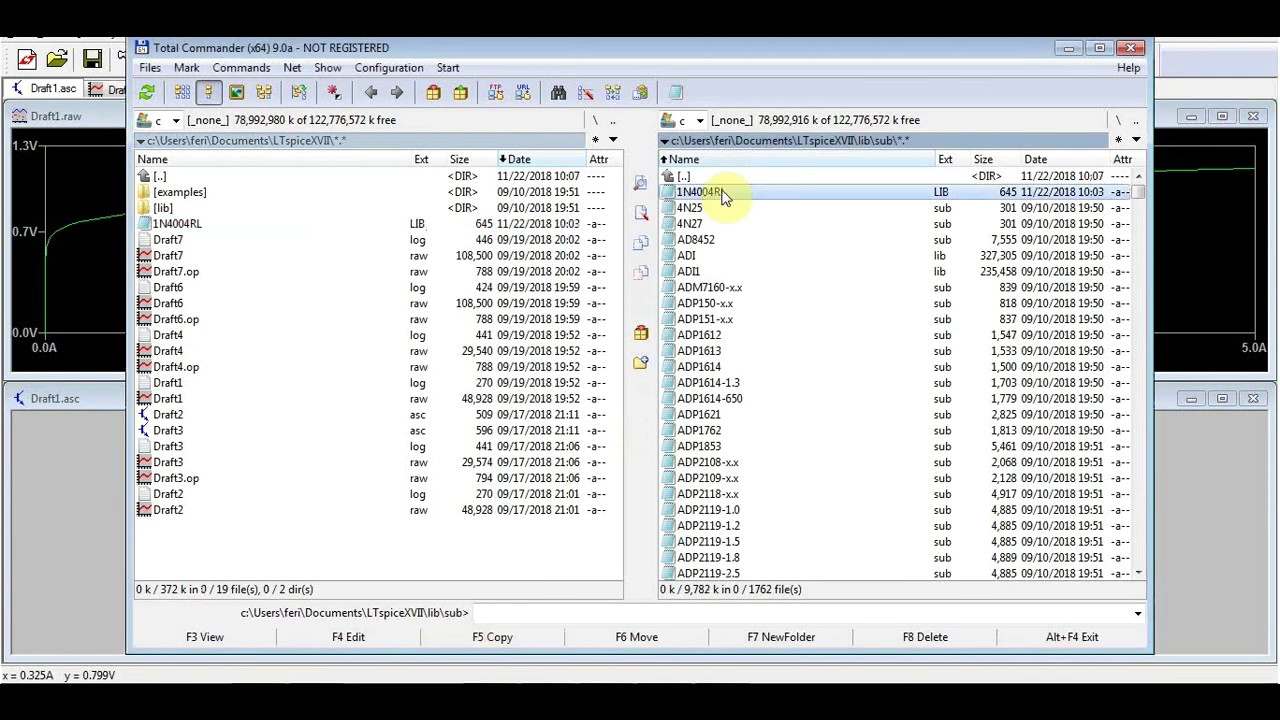
click(725, 195)
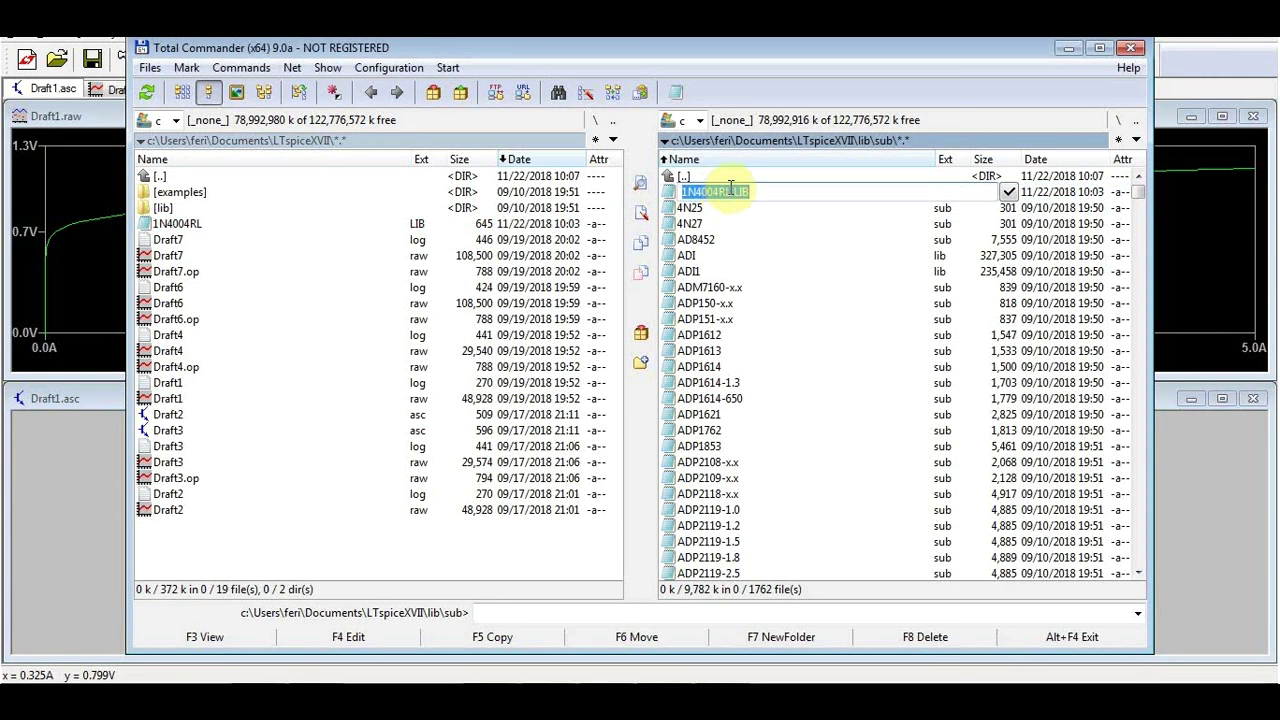
Step: Place a '.inc 1N4004RL.LIB' directive under the model comment and rerun the simulation
click(1068, 47)
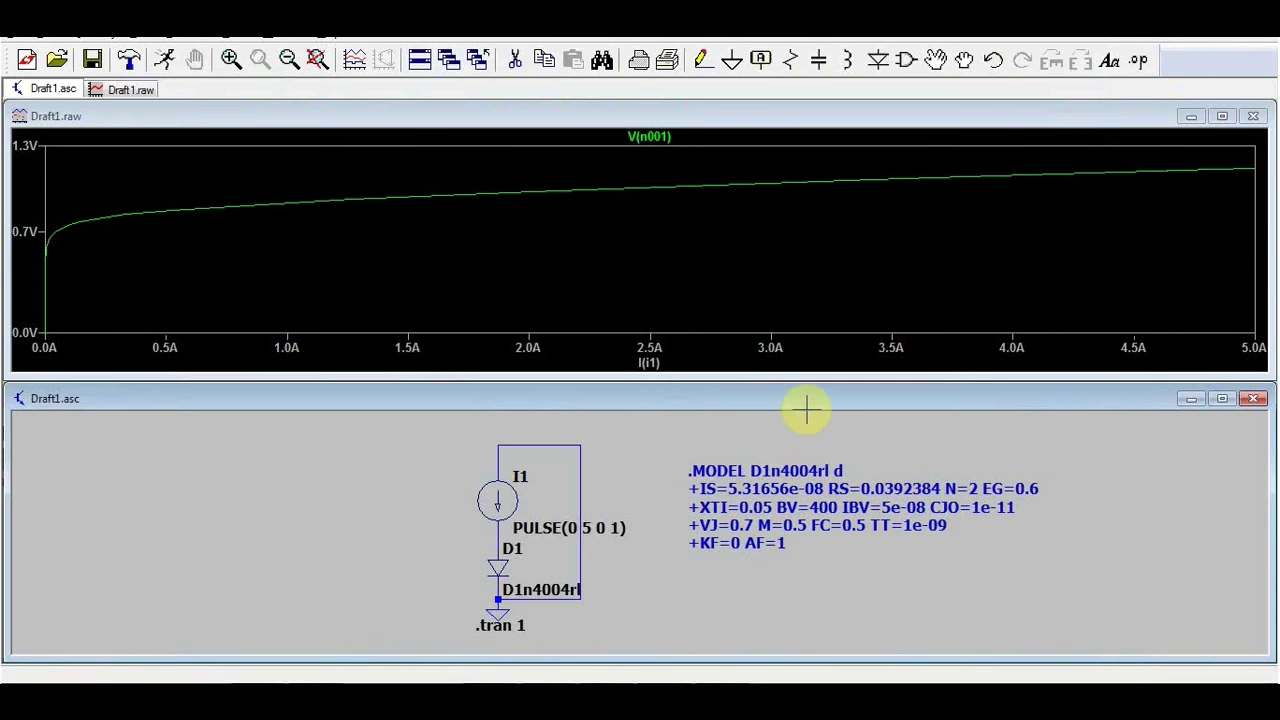
click(1137, 60)
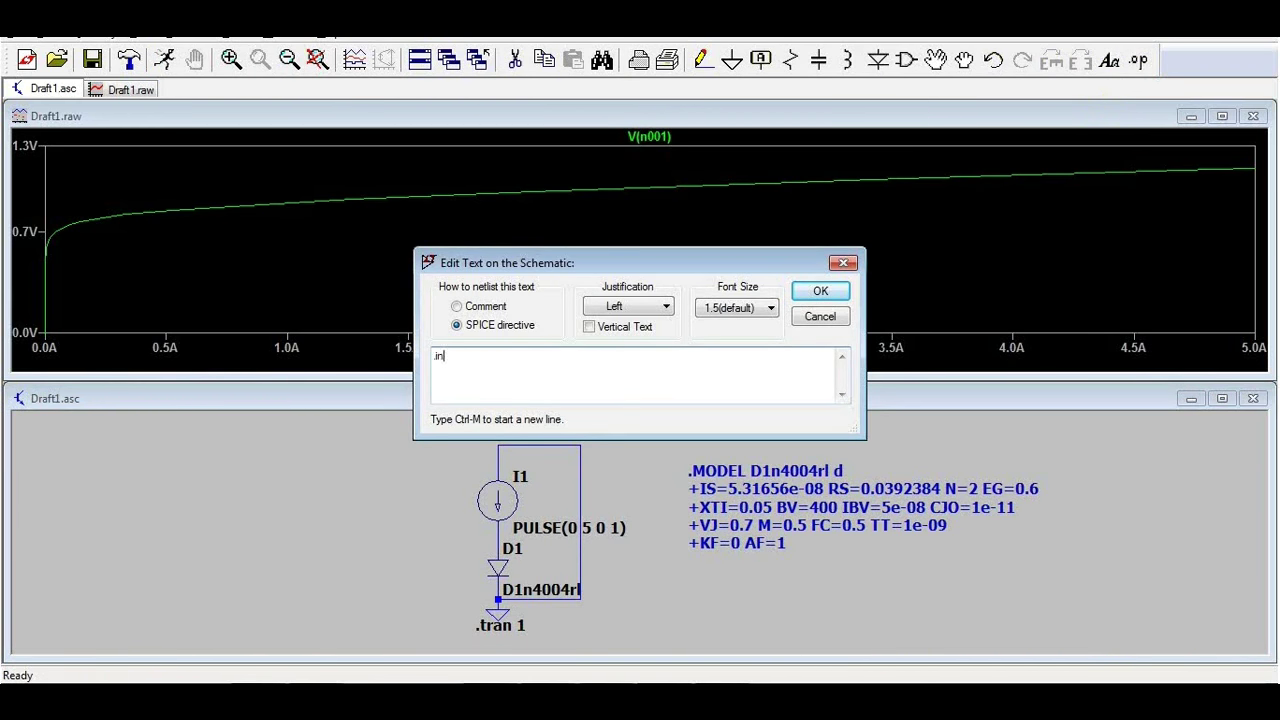
key(Return)
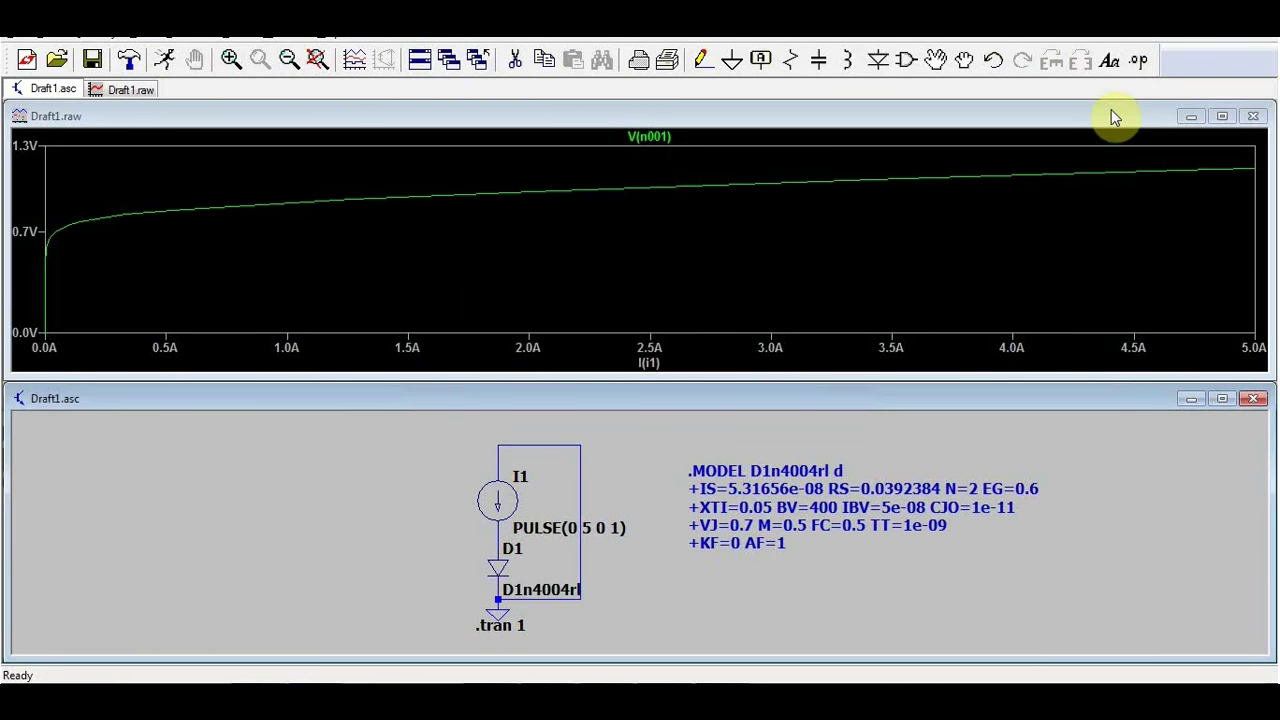
click(688, 588)
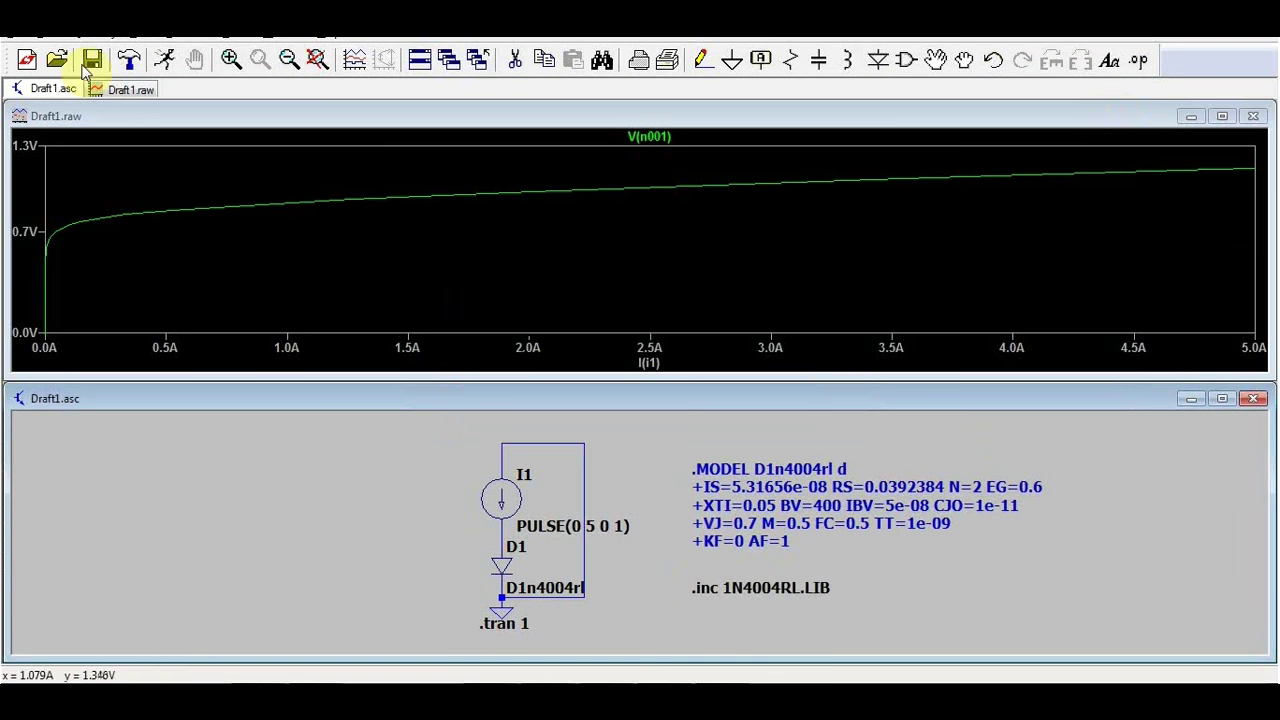
click(164, 59)
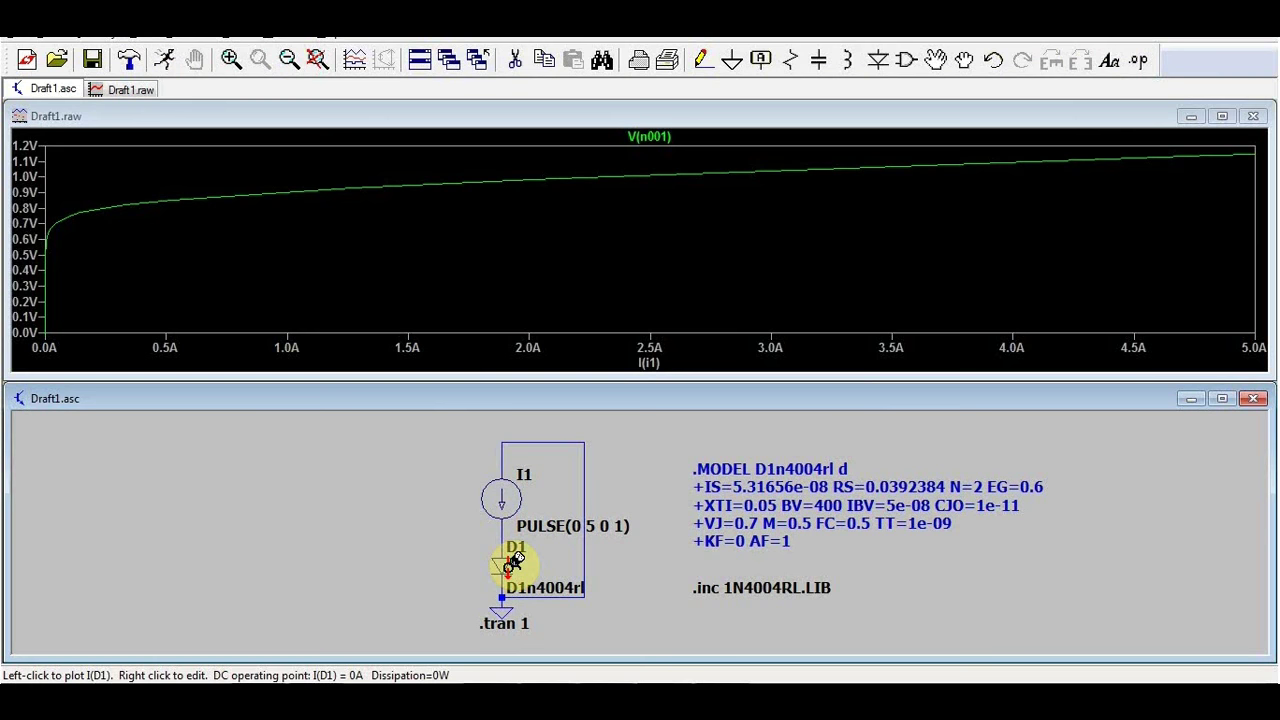
right_click(513, 556)
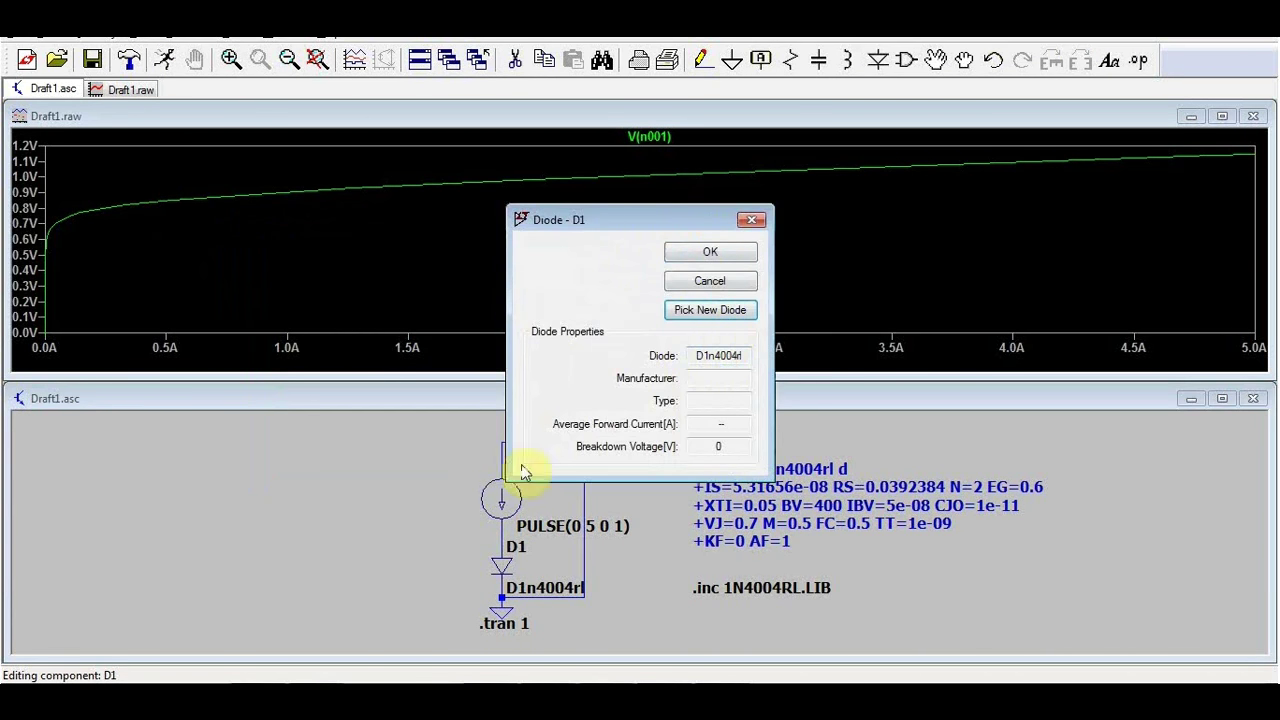
click(706, 313)
mouse_move(716, 341)
mouse_down()
mouse_move(742, 460)
mouse_move(745, 352)
mouse_move(716, 345)
mouse_up()
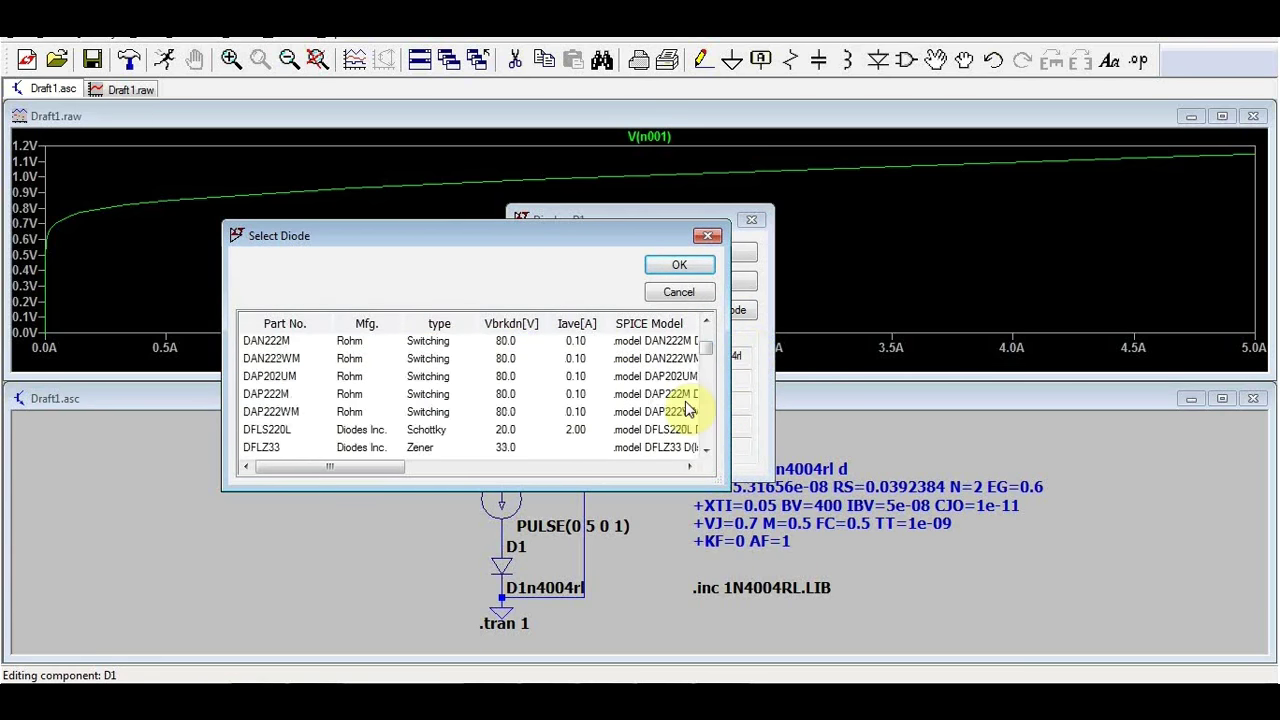
click(707, 234)
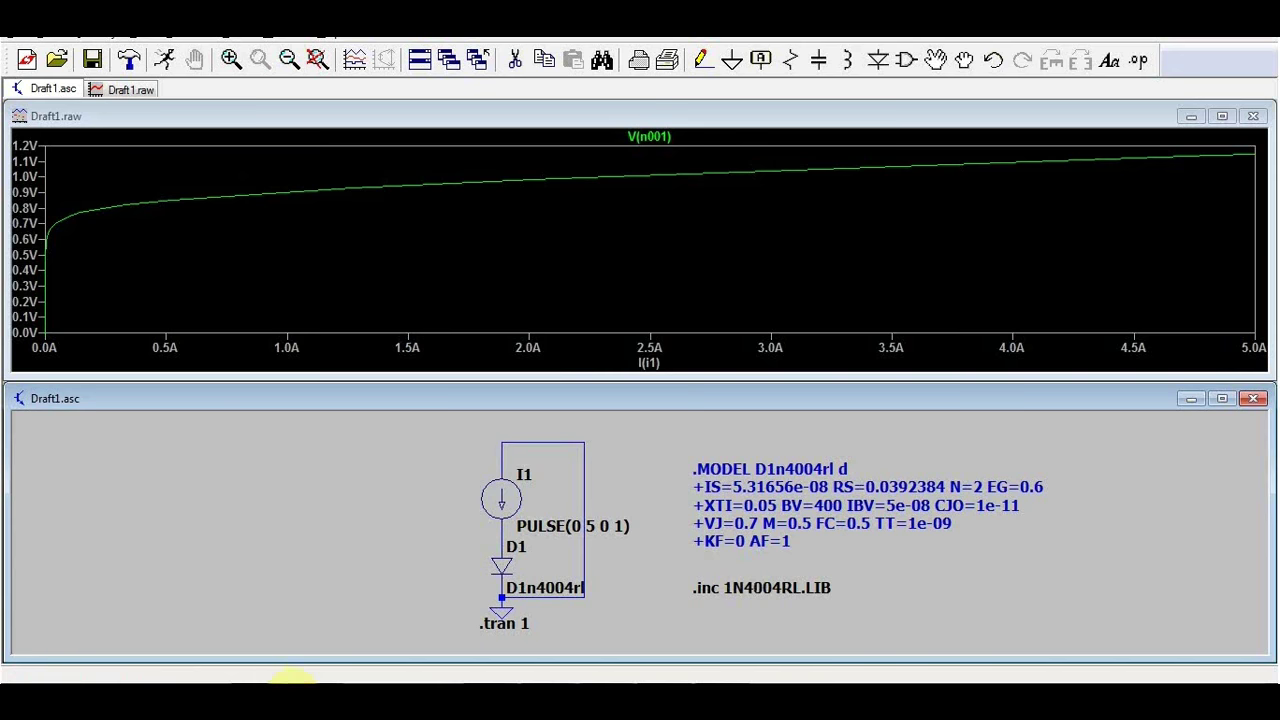
click(286, 680)
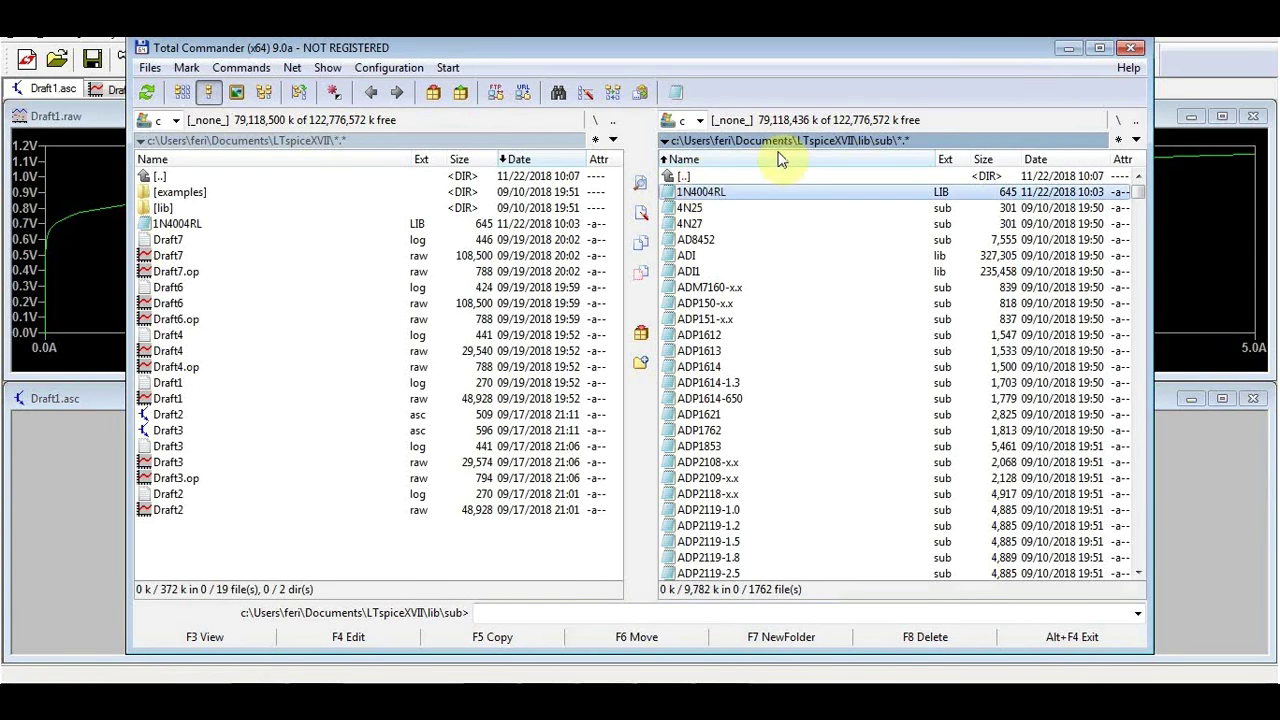
Step: Go to the LTspice lib\cmp folder and open standard.dio in Notepad
double_click(791, 175)
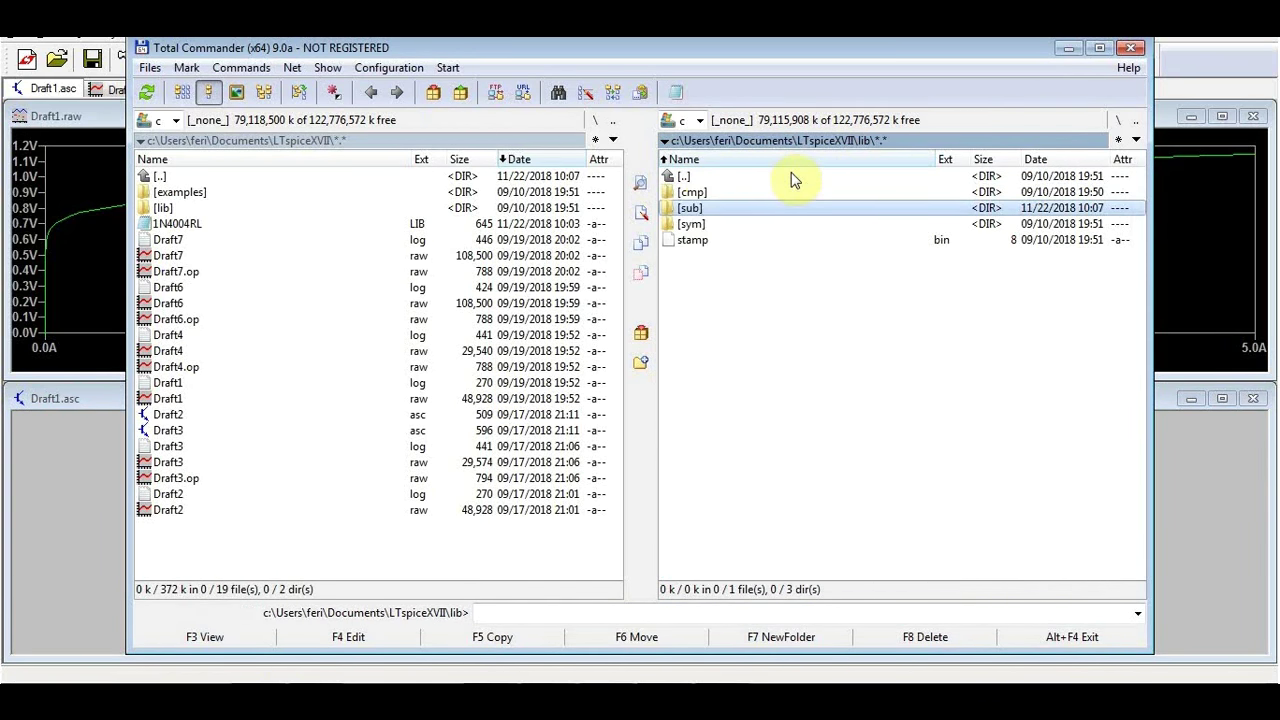
click(688, 196)
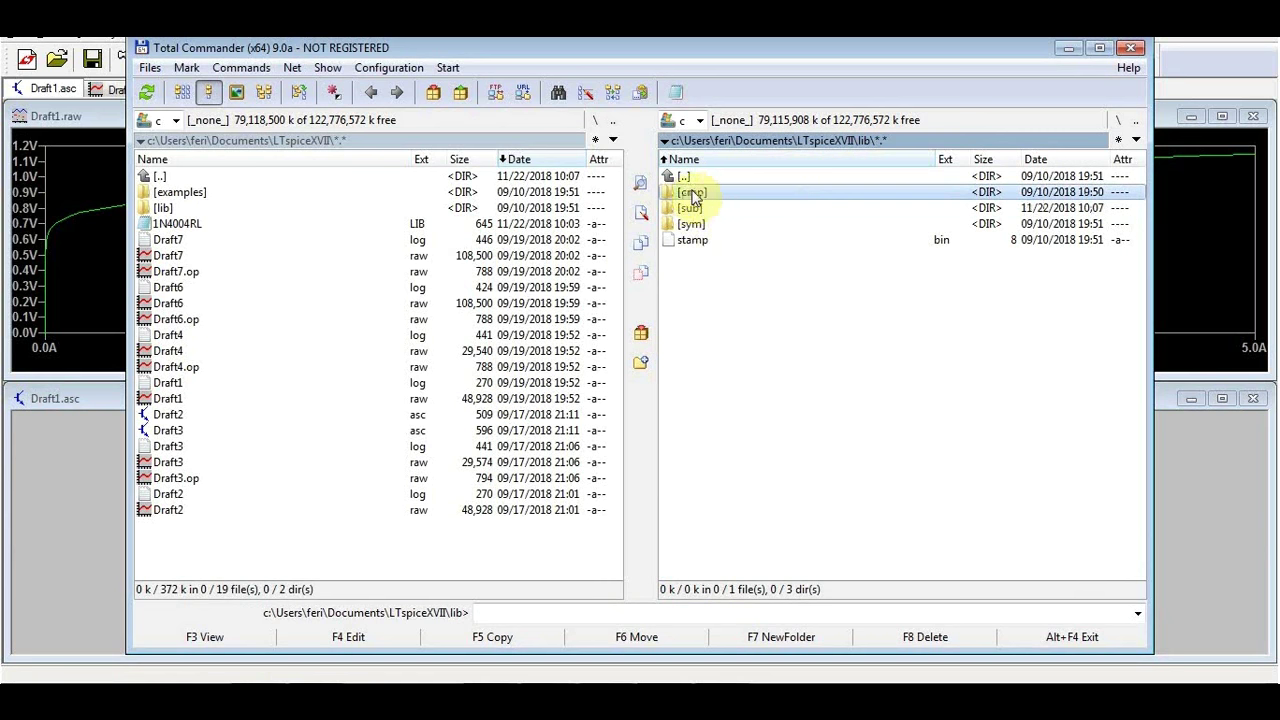
double_click(692, 196)
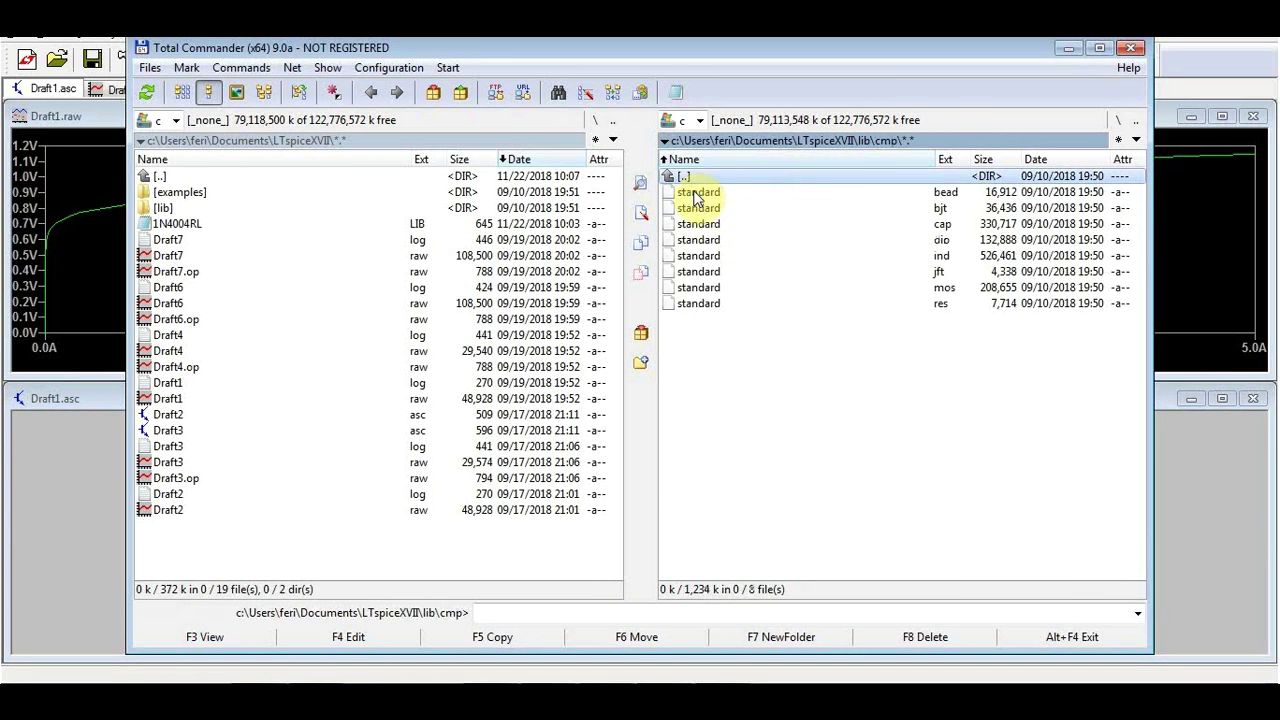
click(944, 242)
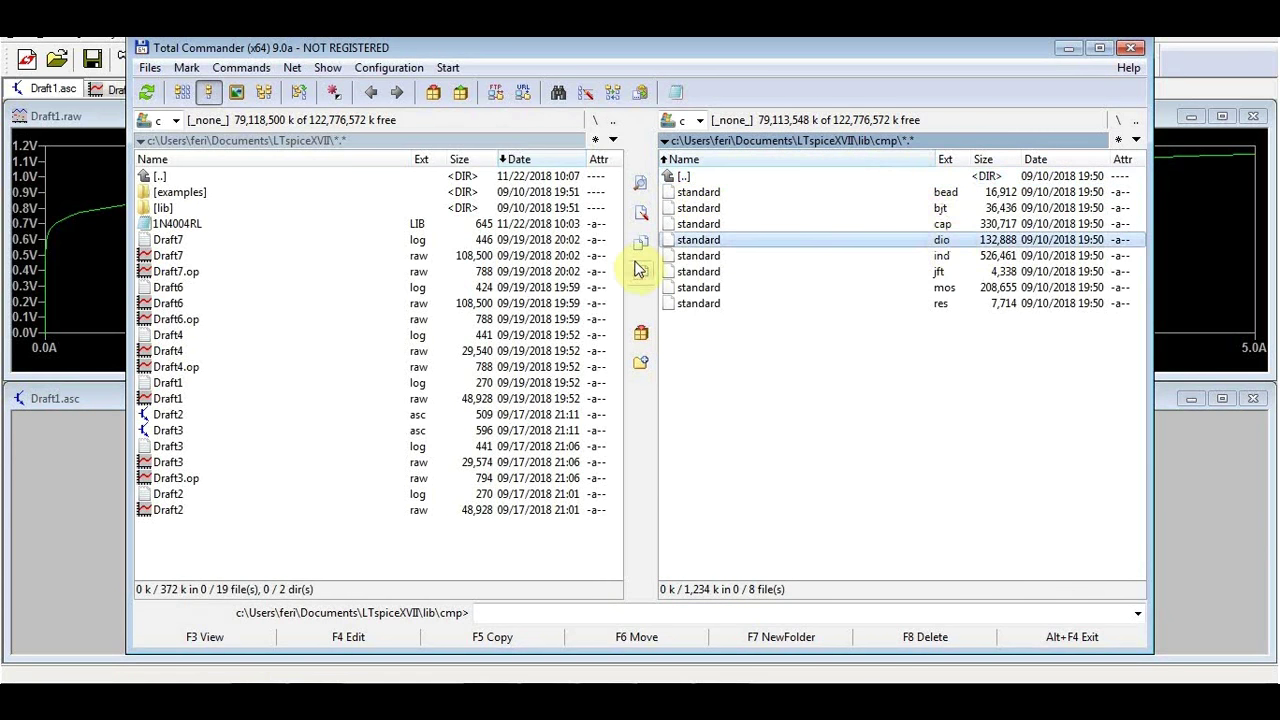
double_click(941, 247)
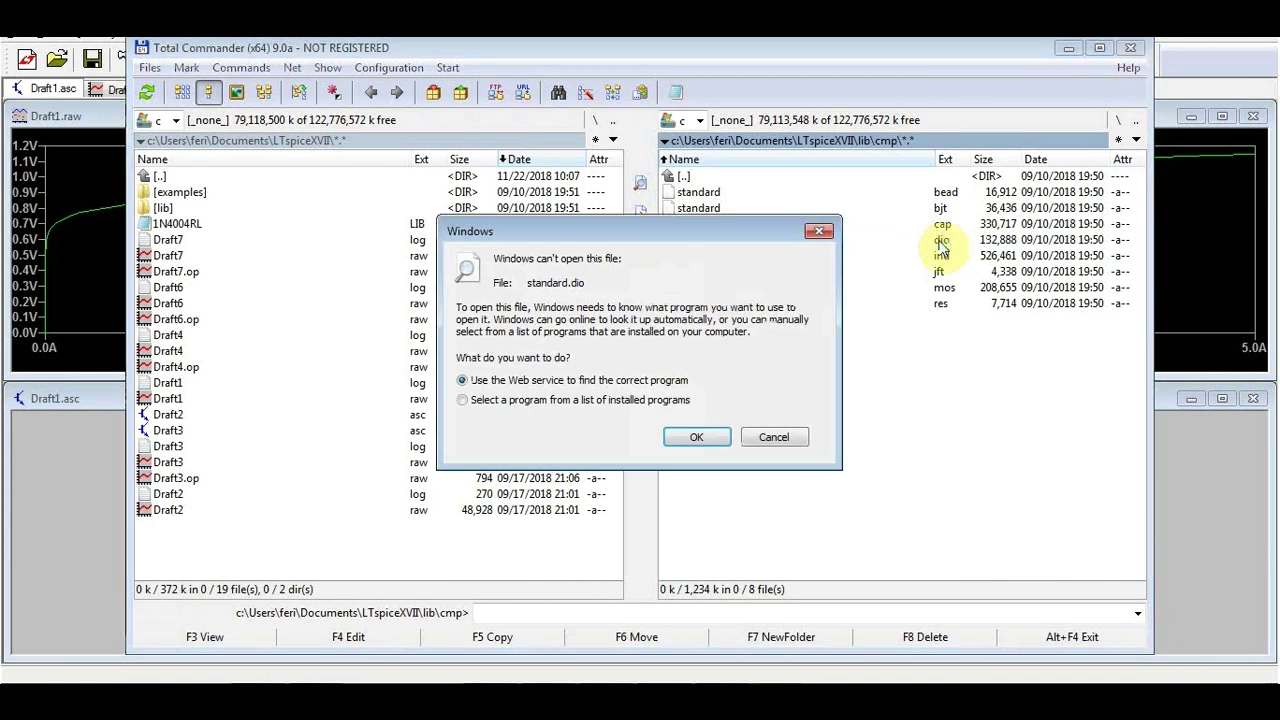
click(476, 404)
click(696, 437)
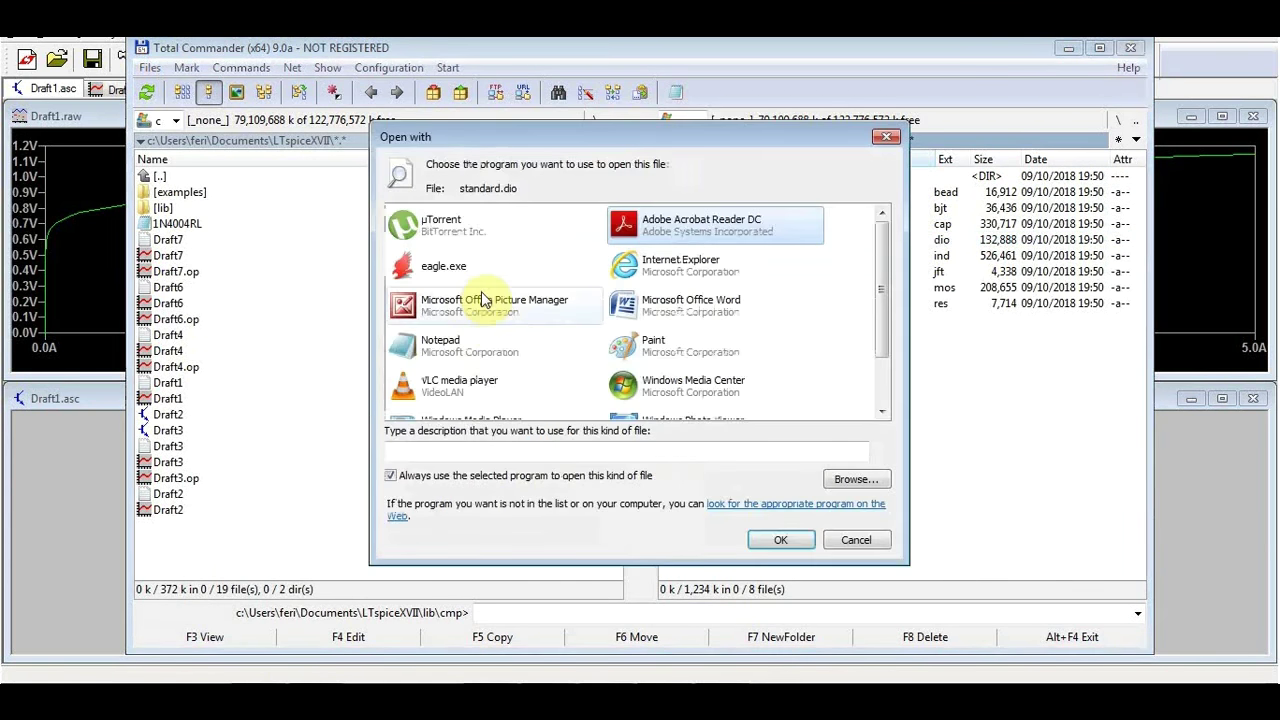
click(508, 353)
click(778, 539)
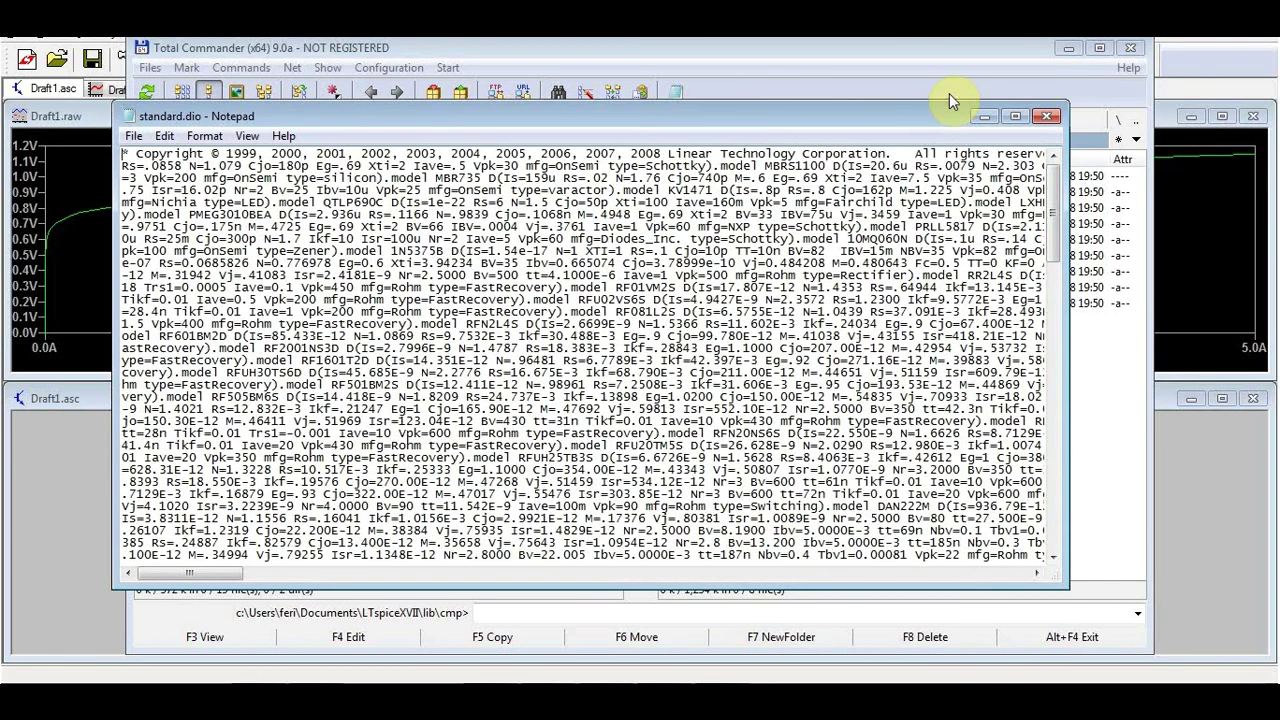
Step: Close Notepad and list other programs to open standard.dio with
click(1044, 117)
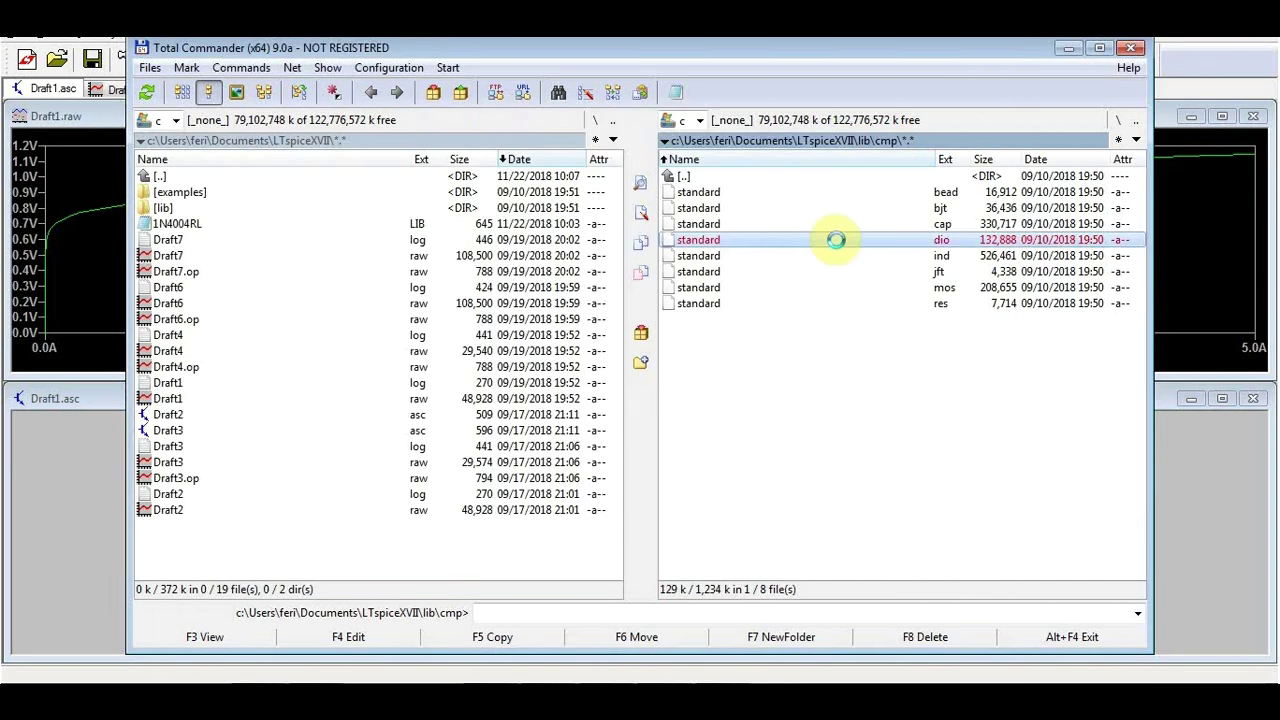
right_click(837, 244)
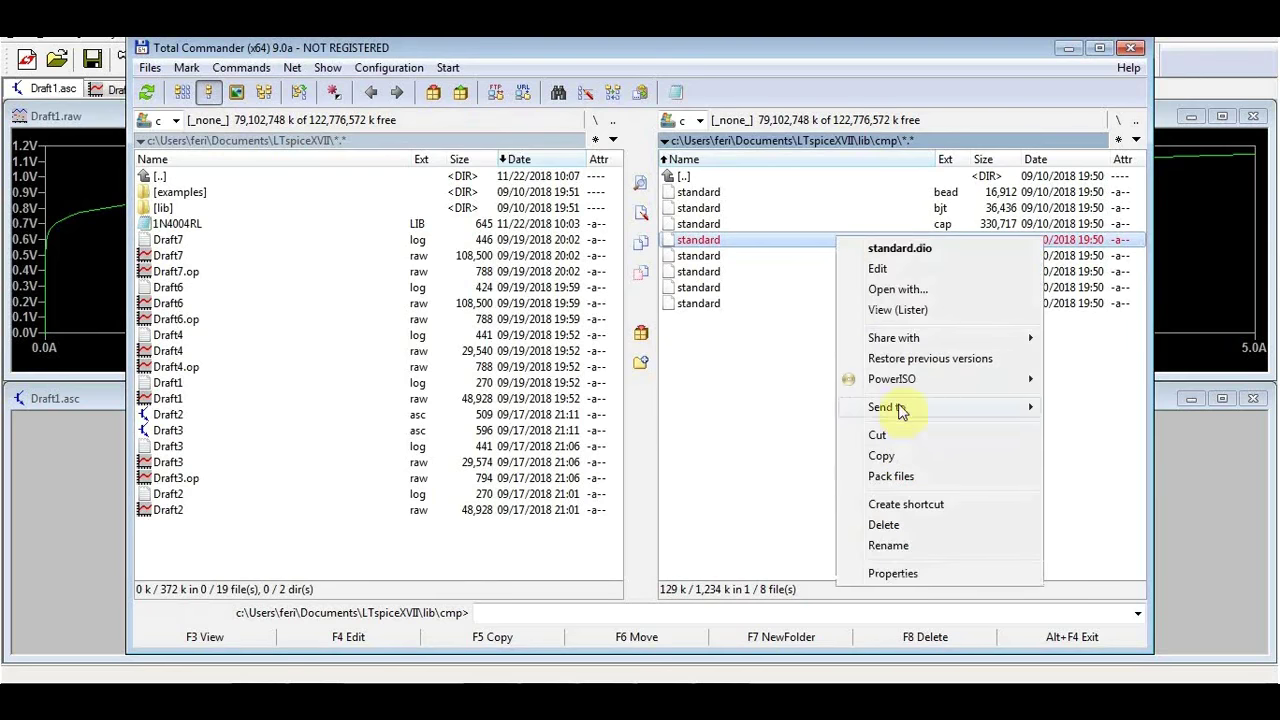
click(891, 283)
click(878, 275)
scroll(860, 340, down, 2)
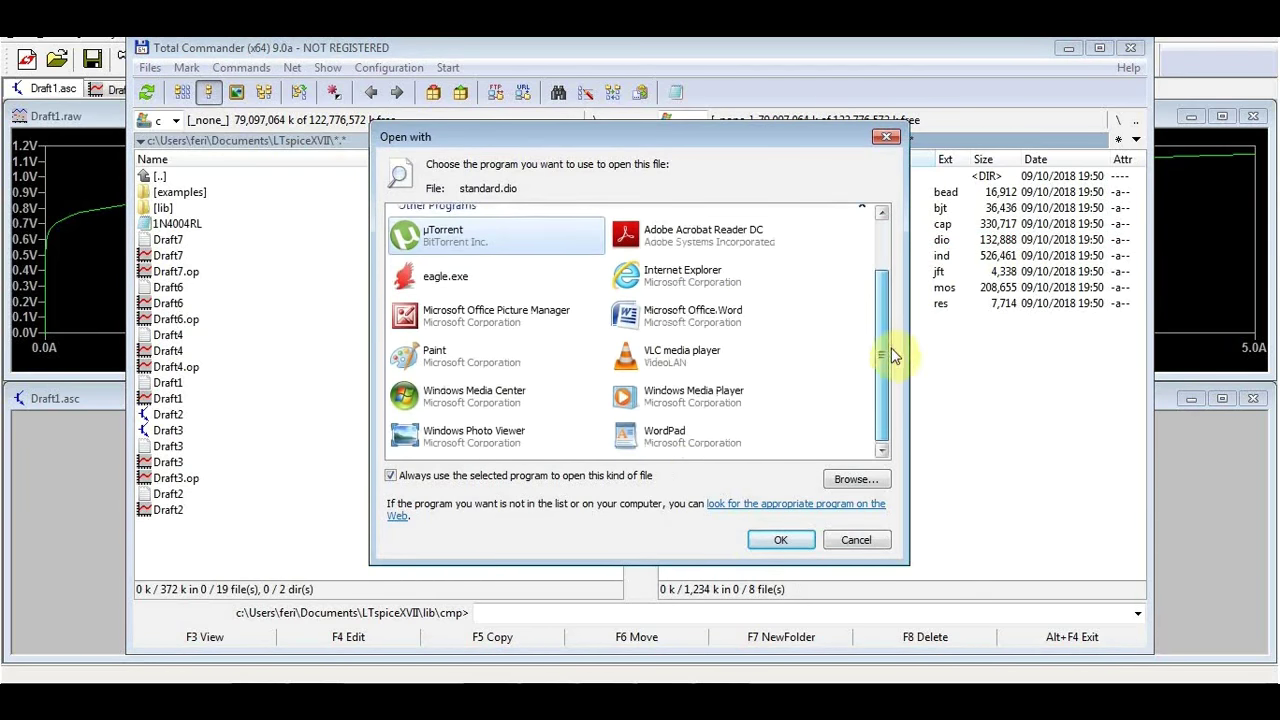
Step: Open standard.dio in WordPad and clear the selected model lines
double_click(663, 440)
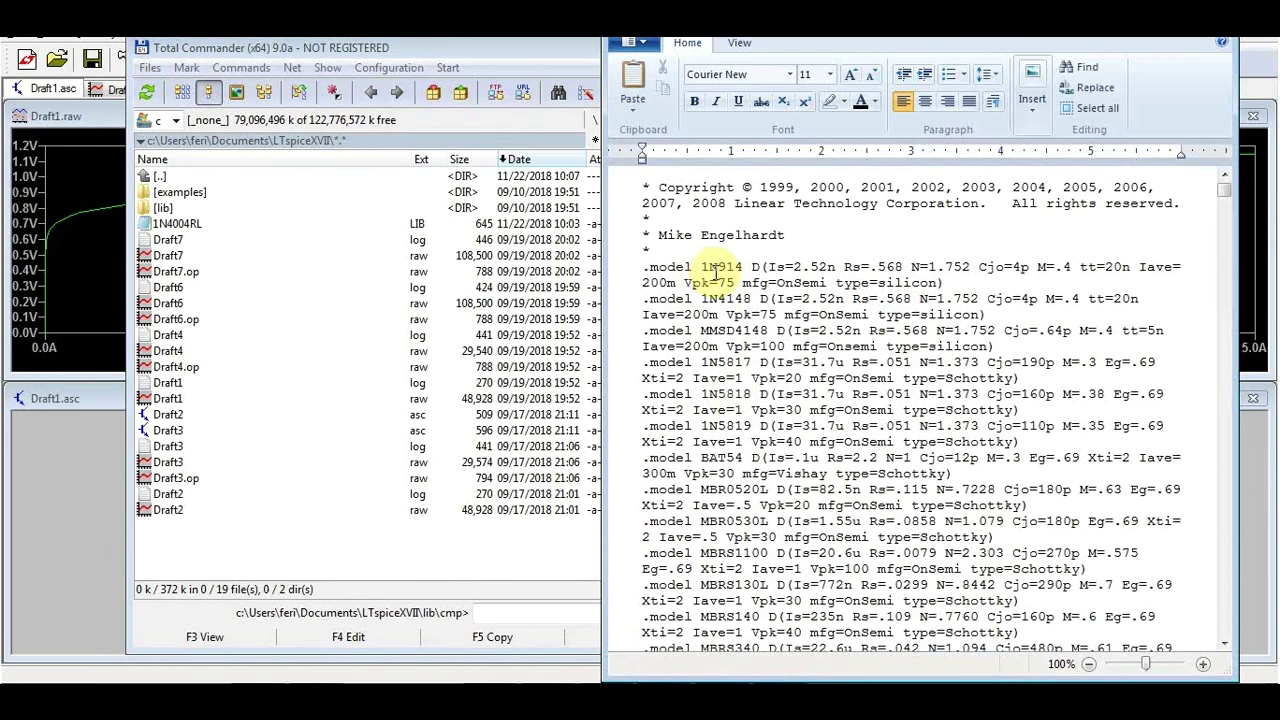
drag(722, 366, 780, 605)
click(780, 604)
scroll(780, 604, down, 1)
scroll(780, 604, down, 2)
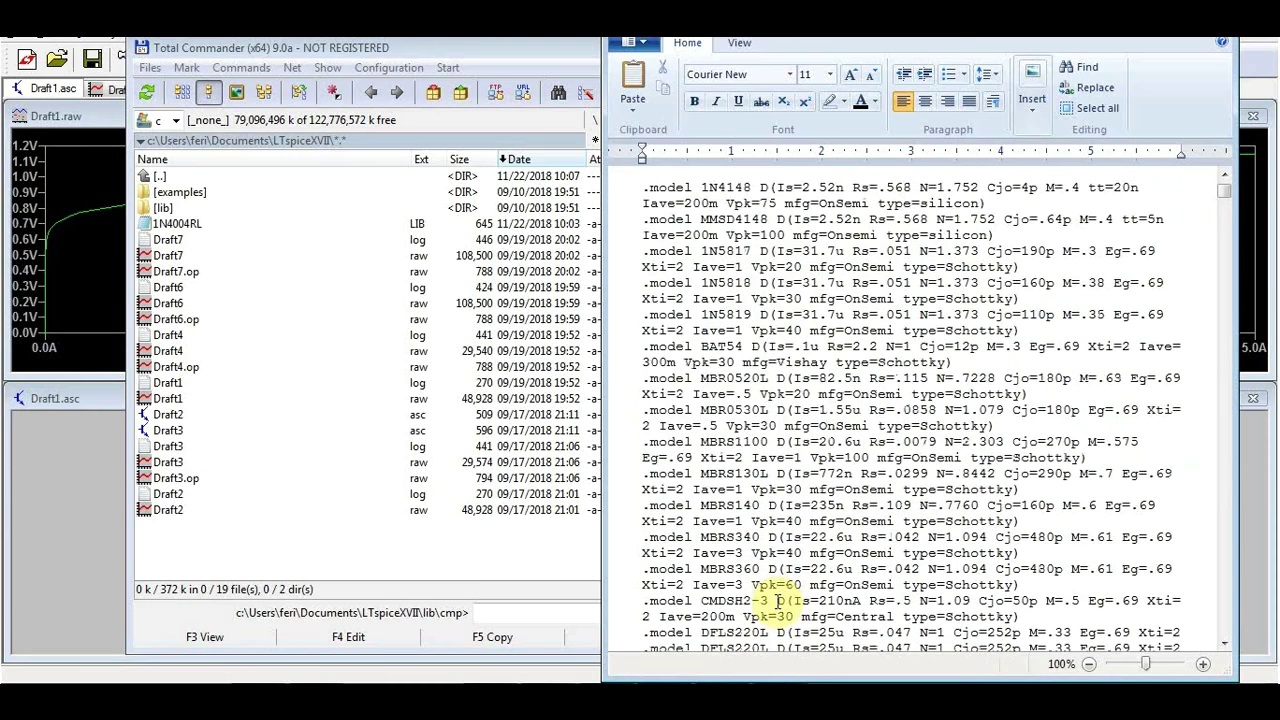
scroll(777, 600, down, 3)
scroll(751, 543, up, 5)
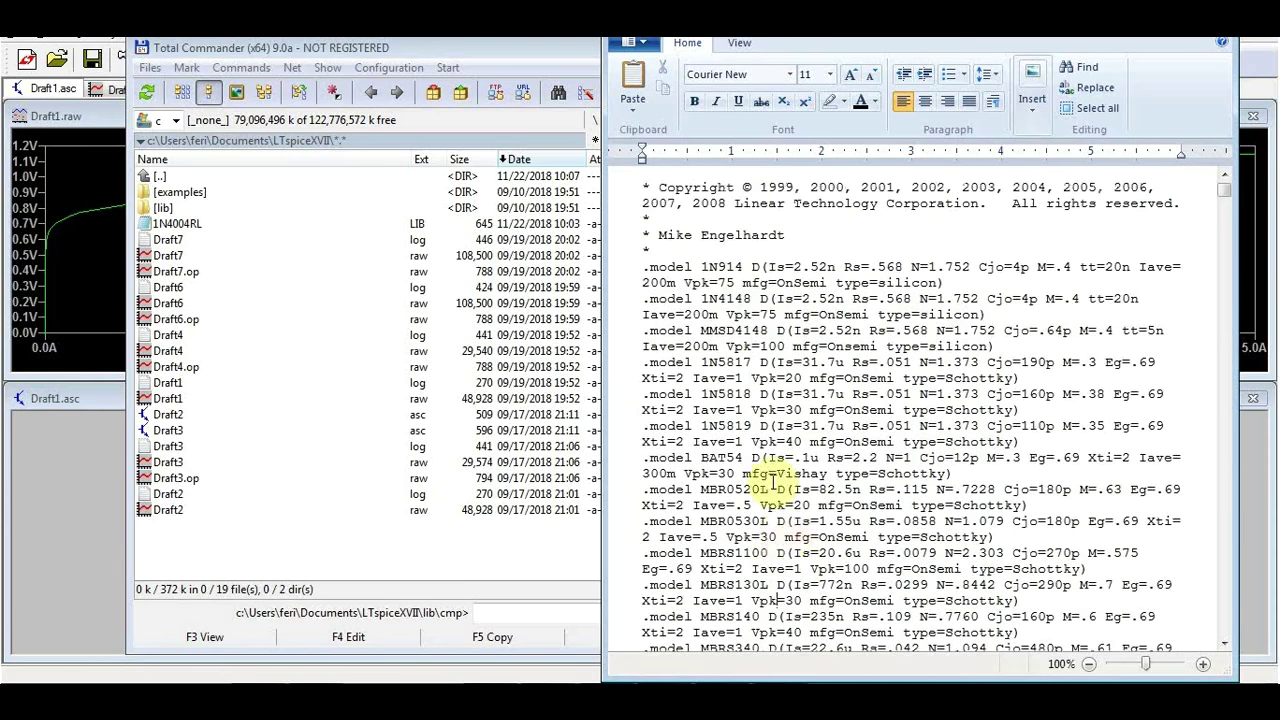
Step: Copy the five-line .MODEL block from 1N4004RL.LIB and paste it below the header comments
click(735, 684)
drag(122, 287, 375, 340)
key(ctrl+c)
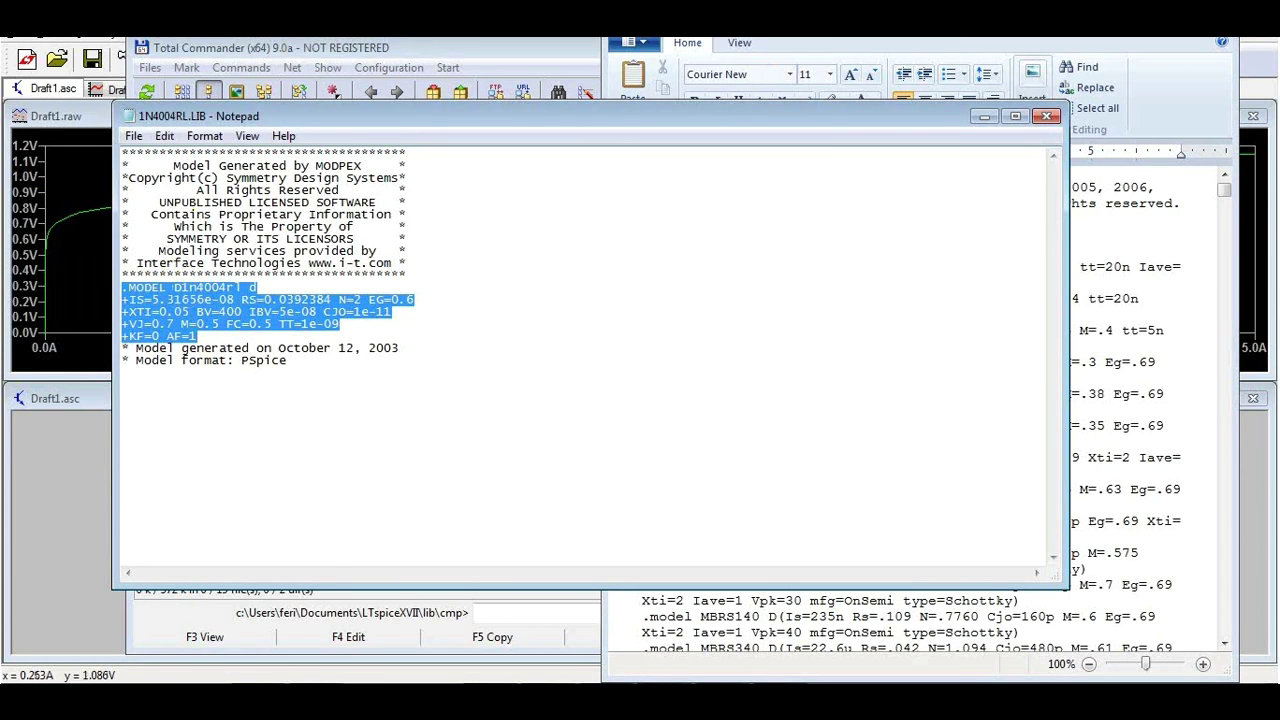
click(770, 45)
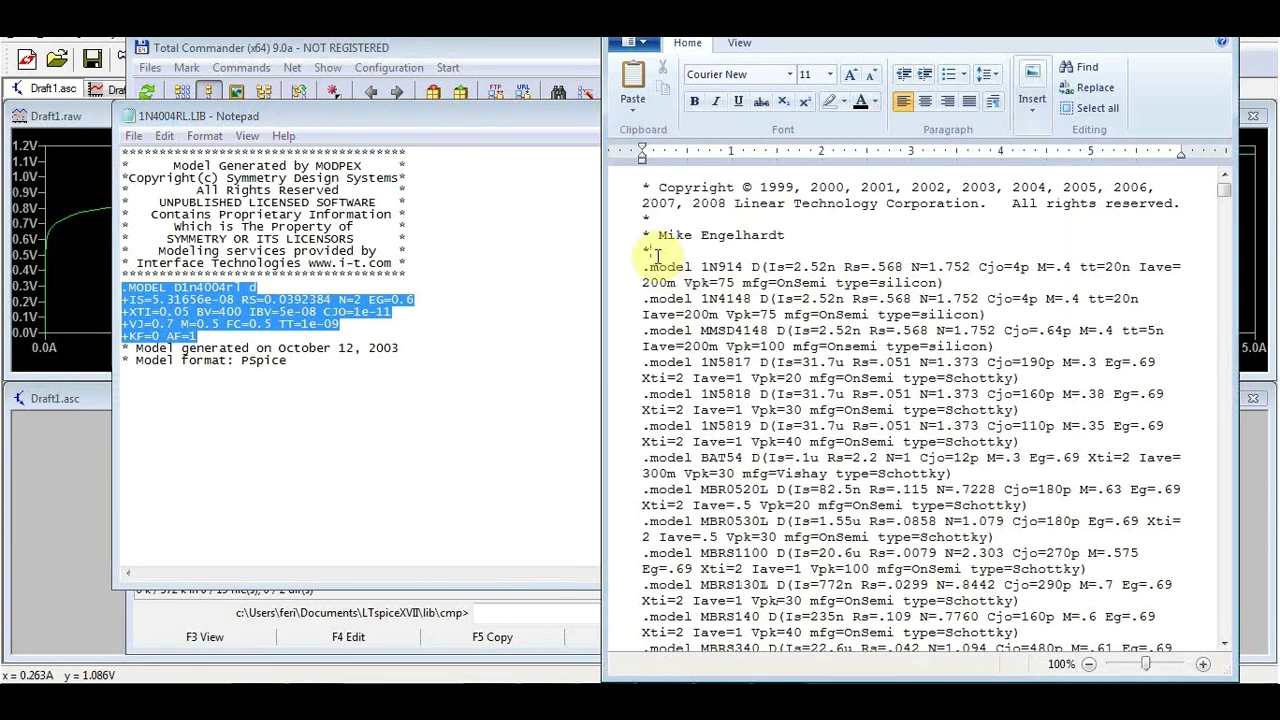
click(656, 256)
key(Return)
key(ctrl+v)
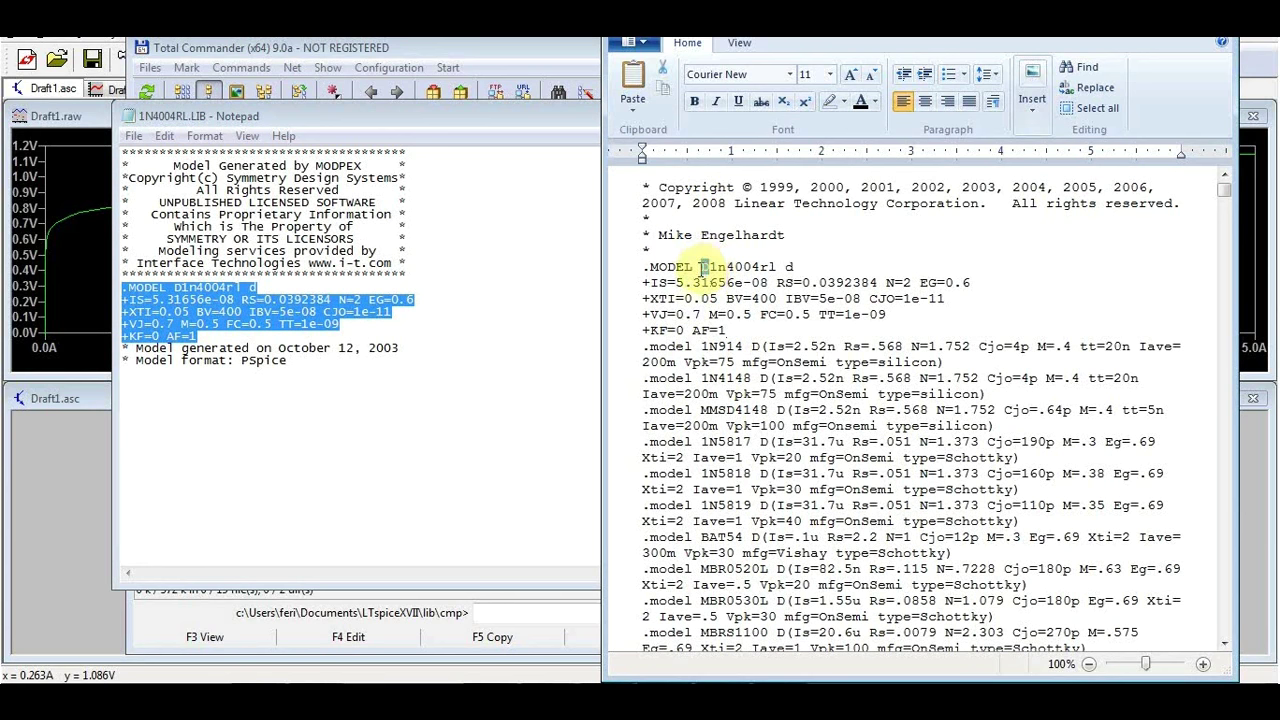
Step: Rename the pasted model to 1N4004 with uppercase D model type
click(710, 266)
key(Delete)
text(N)
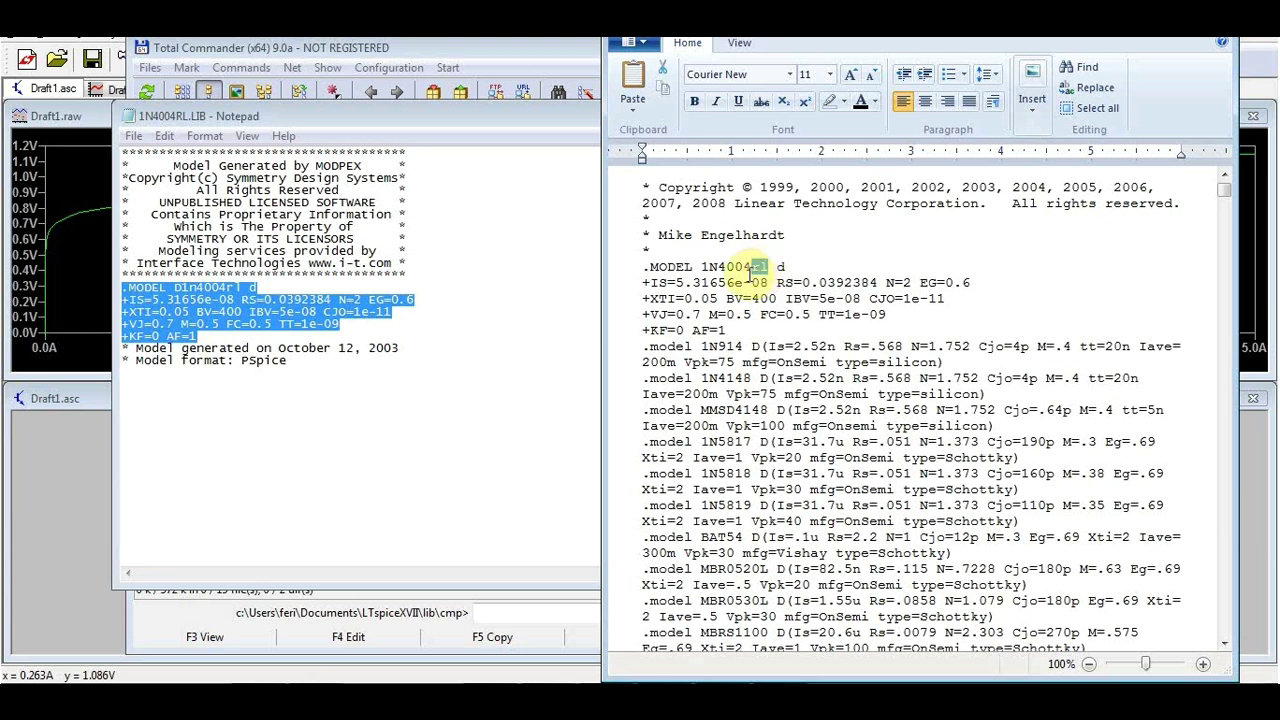
key(Delete)
drag(700, 266, 765, 266)
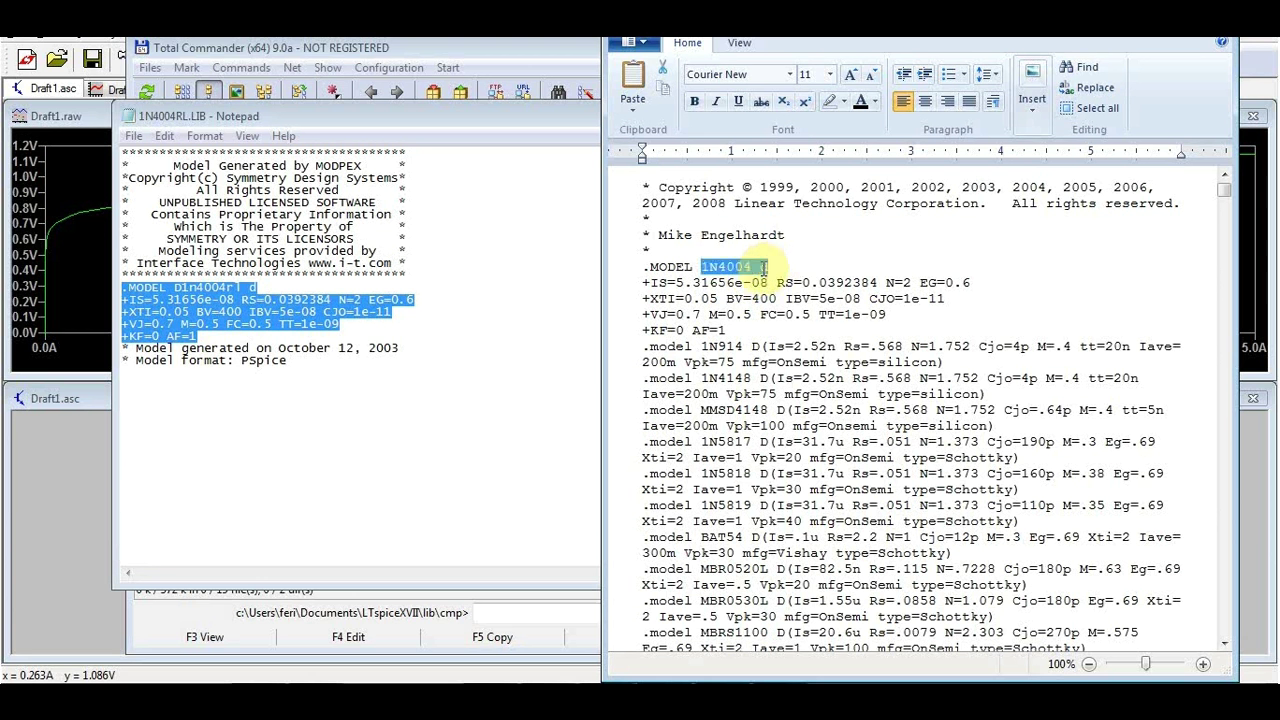
click(765, 267)
key(Delete)
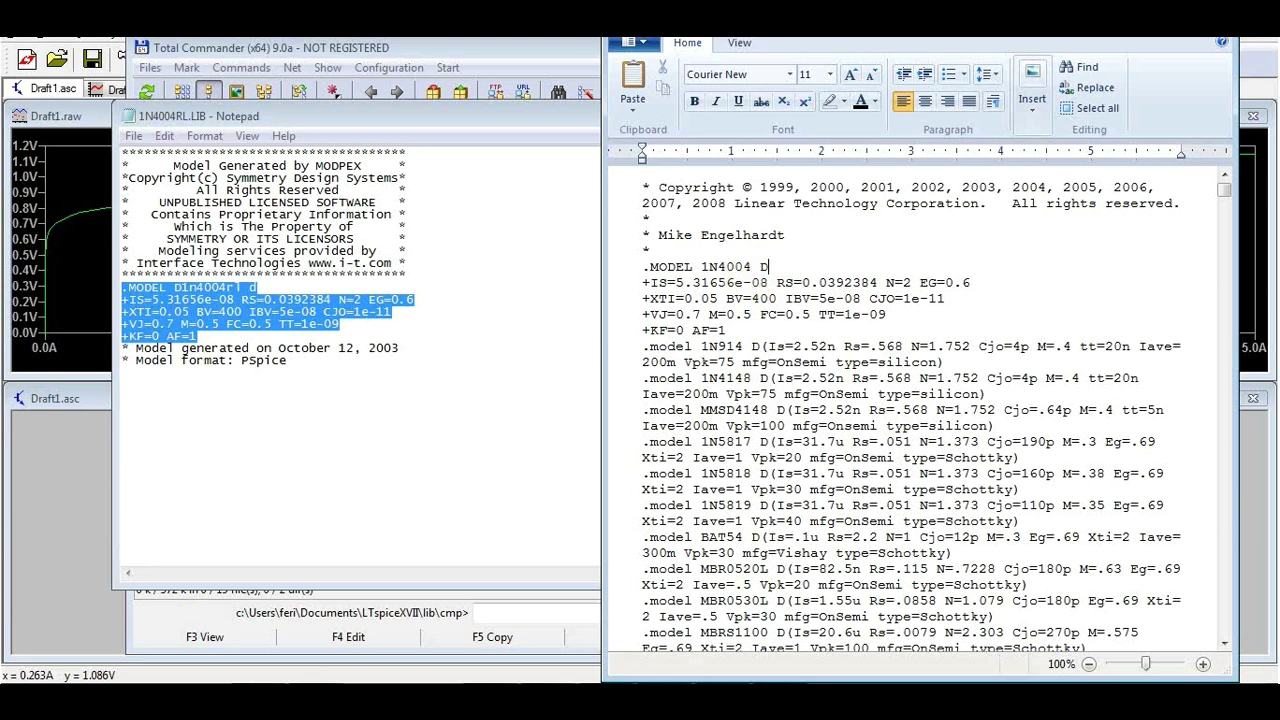
text(D)
Step: Remove the '+' signs and join the IS, XTI, VJ and KF lines onto the .MODEL line
click(651, 283)
key(BackSpace)
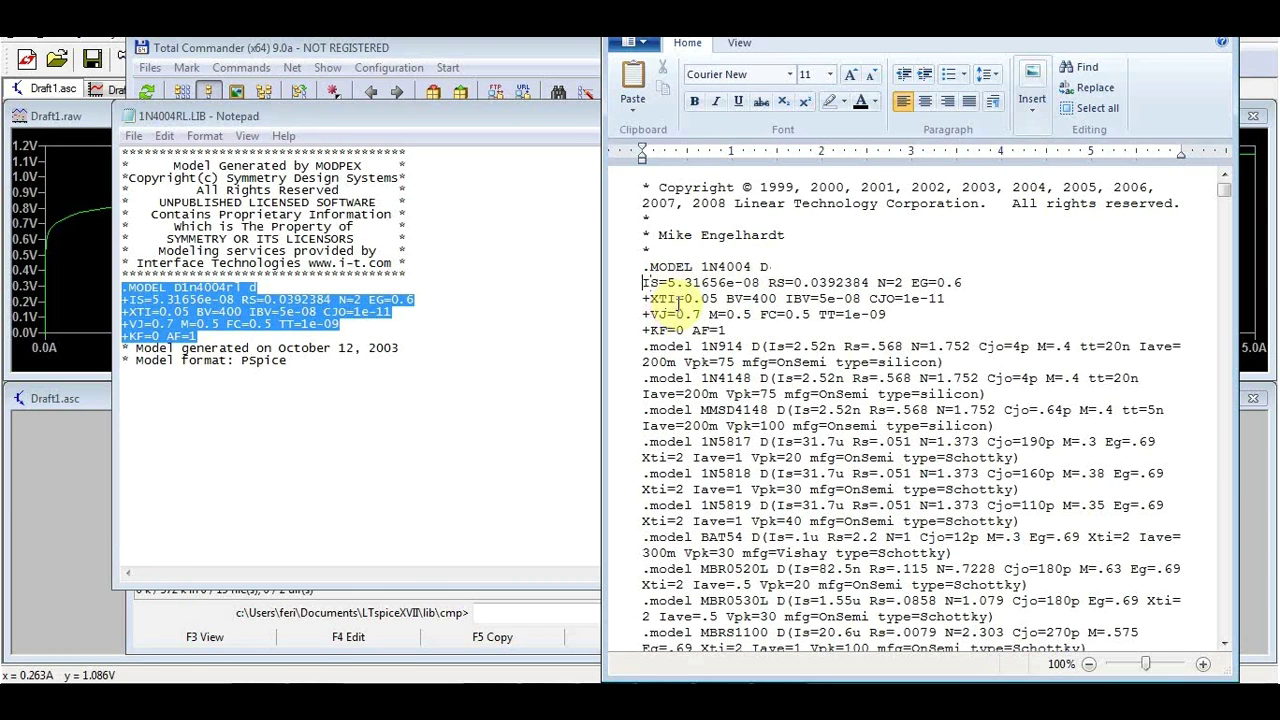
key(BackSpace)
click(651, 283)
key(BackSpace)
key(BackSpace)
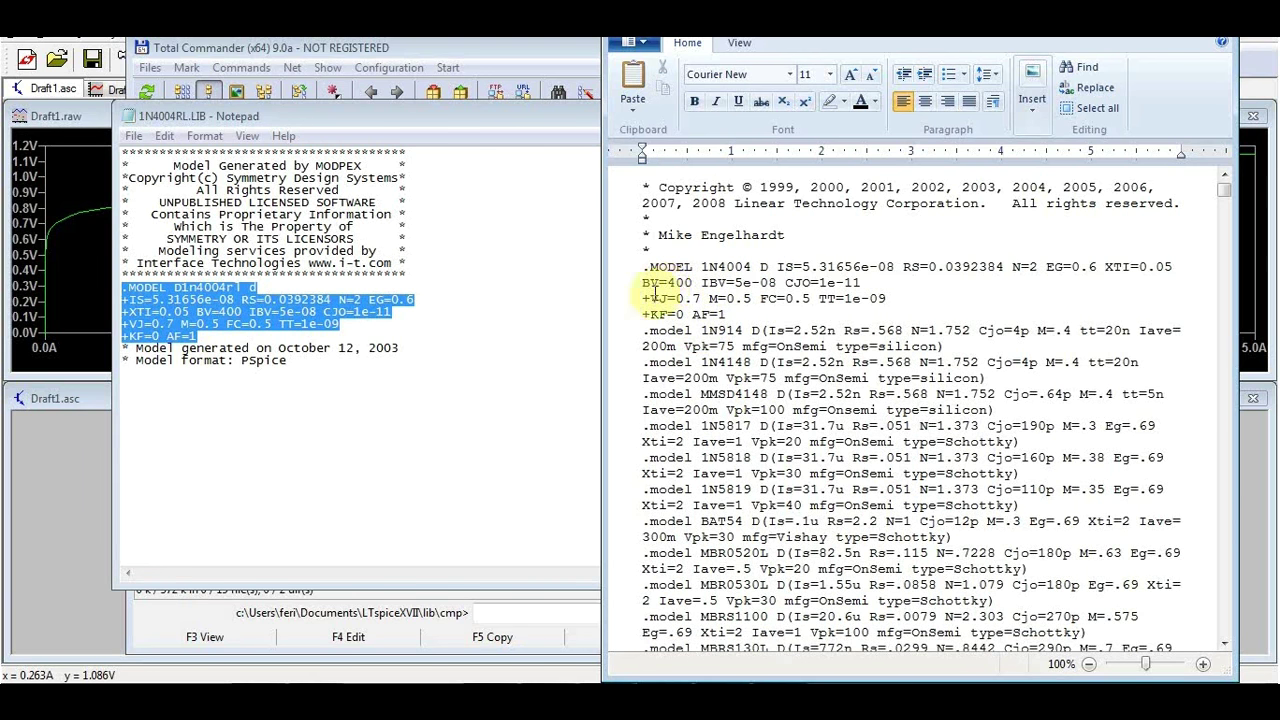
click(655, 299)
key(BackSpace)
key(BackSpace)
click(652, 299)
key(BackSpace)
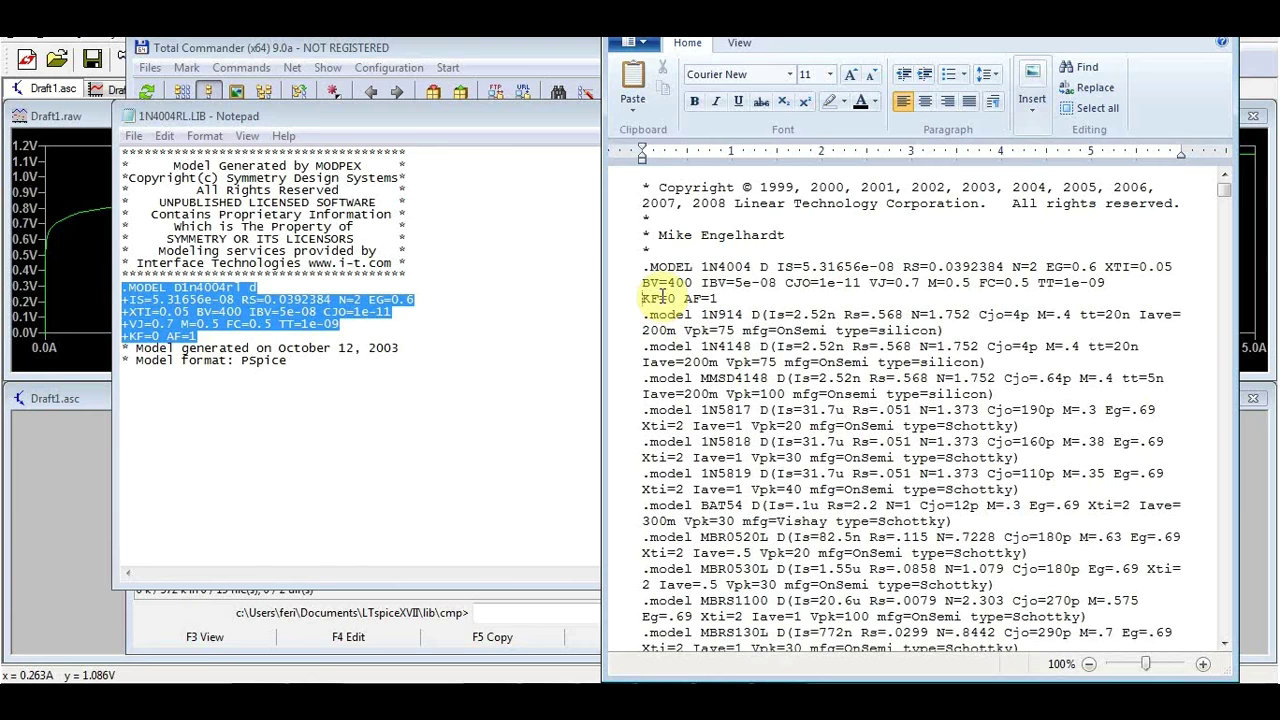
key(BackSpace)
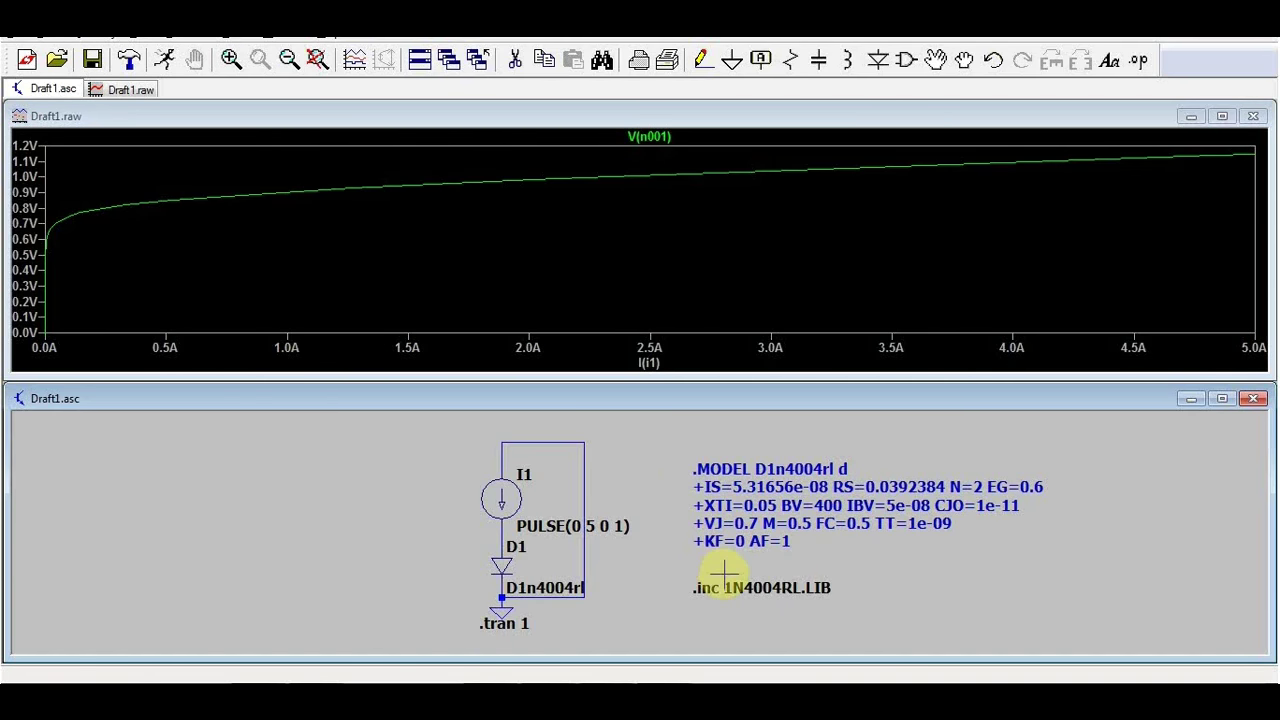
Step: Relaunch LTspice XVII and reopen the recent Draft1.asc schematic
click(15, 30)
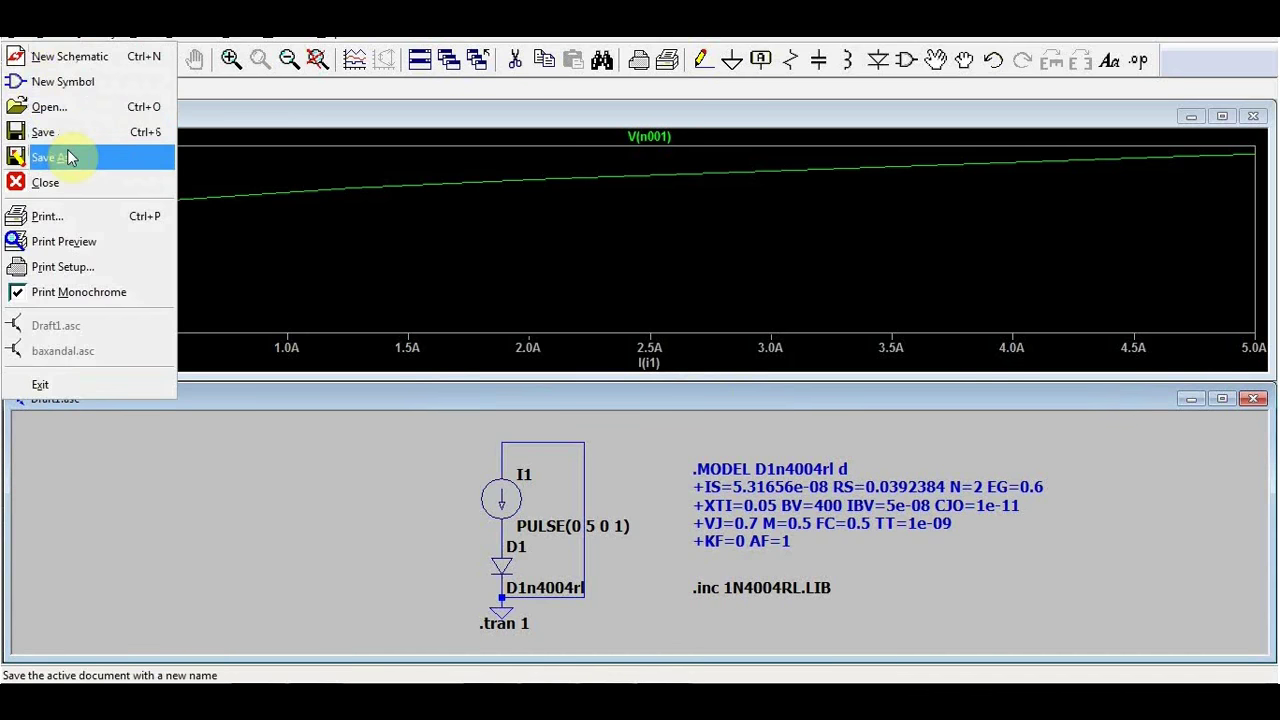
click(72, 155)
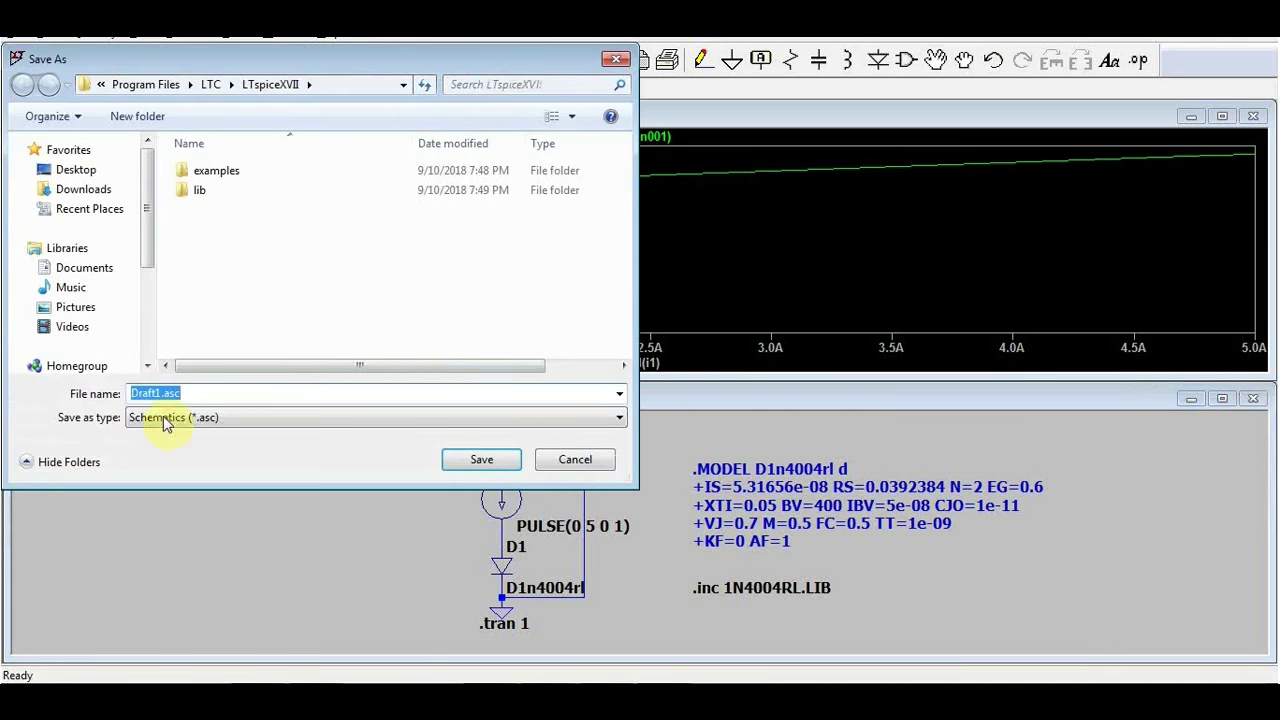
key(Return)
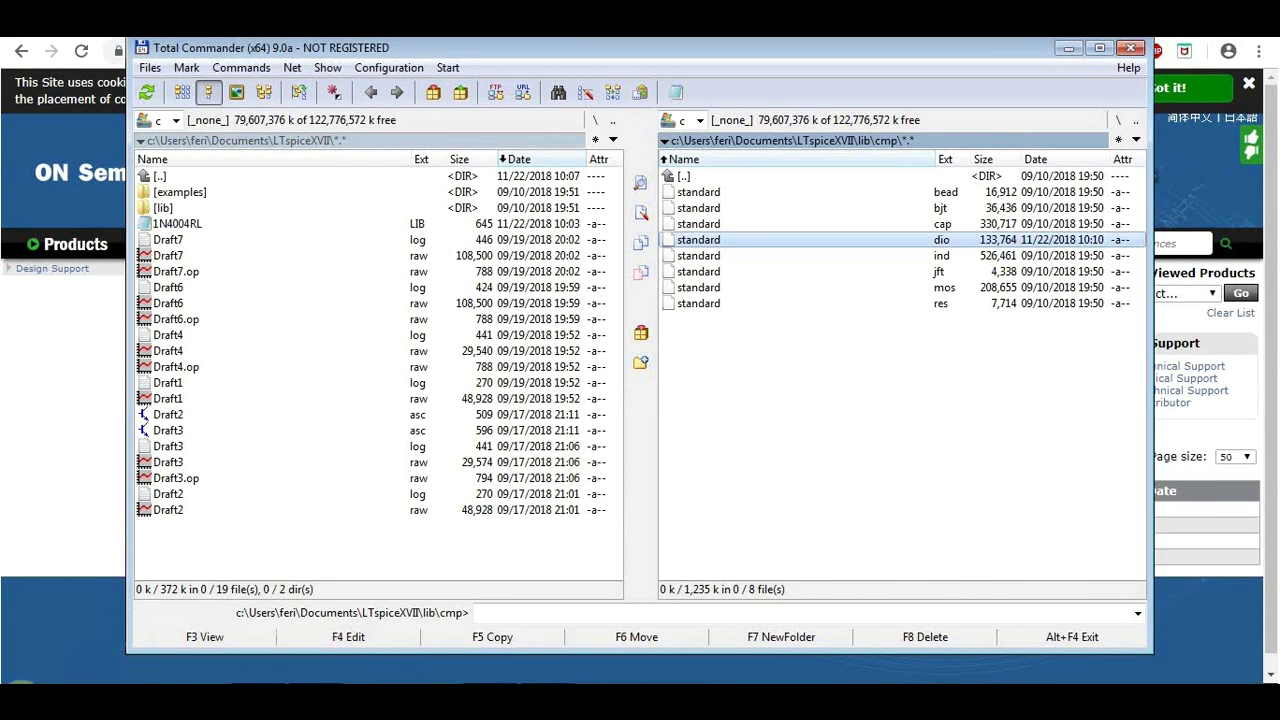
key(super)
click(84, 303)
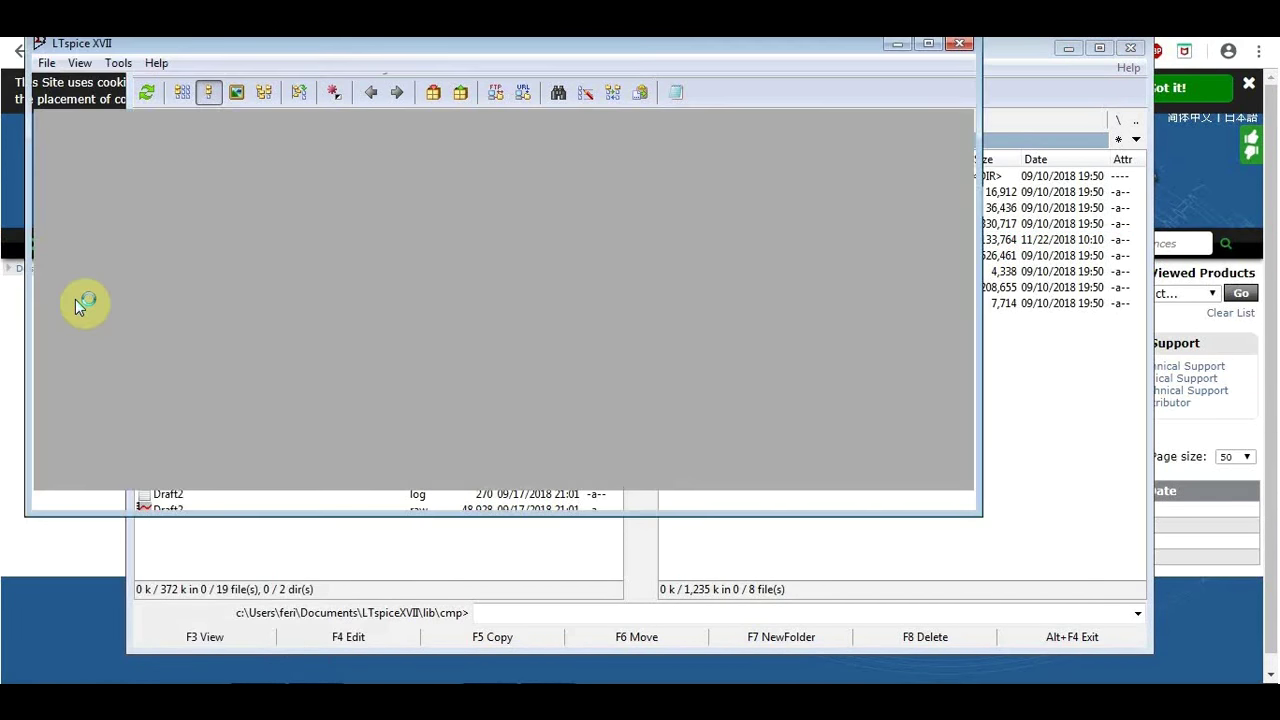
click(22, 34)
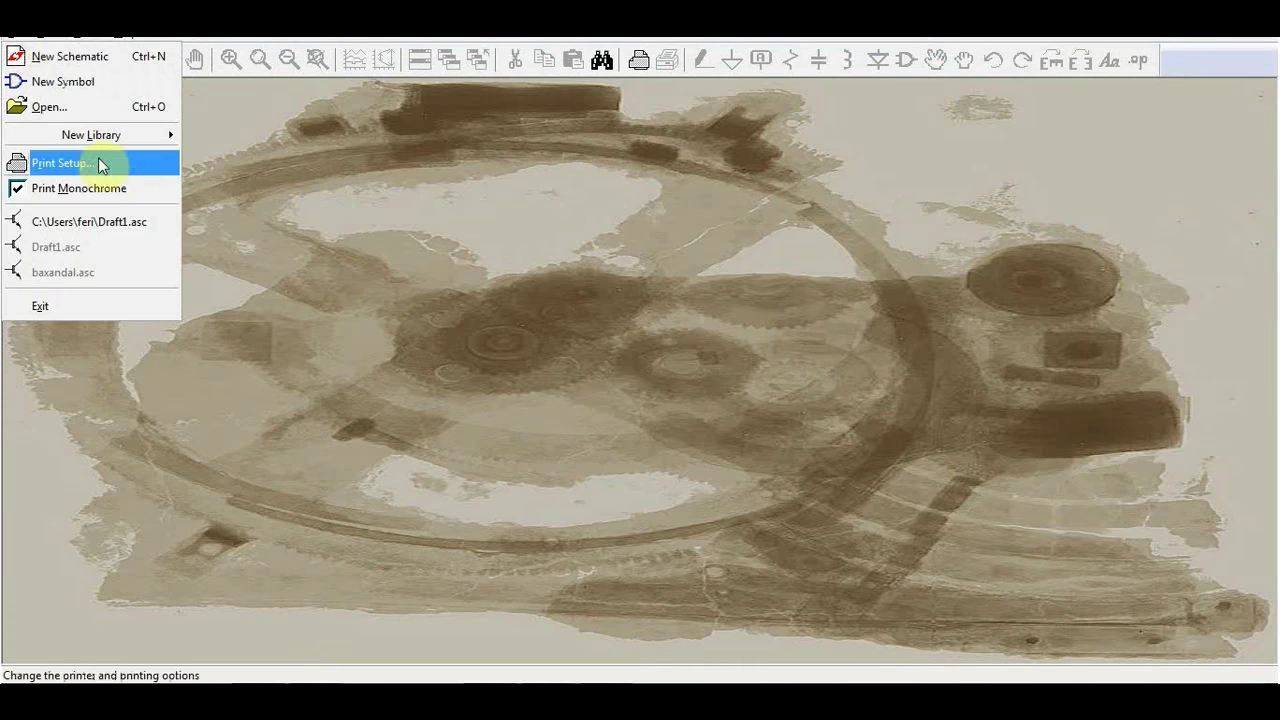
click(114, 220)
scroll(638, 502, up, 1)
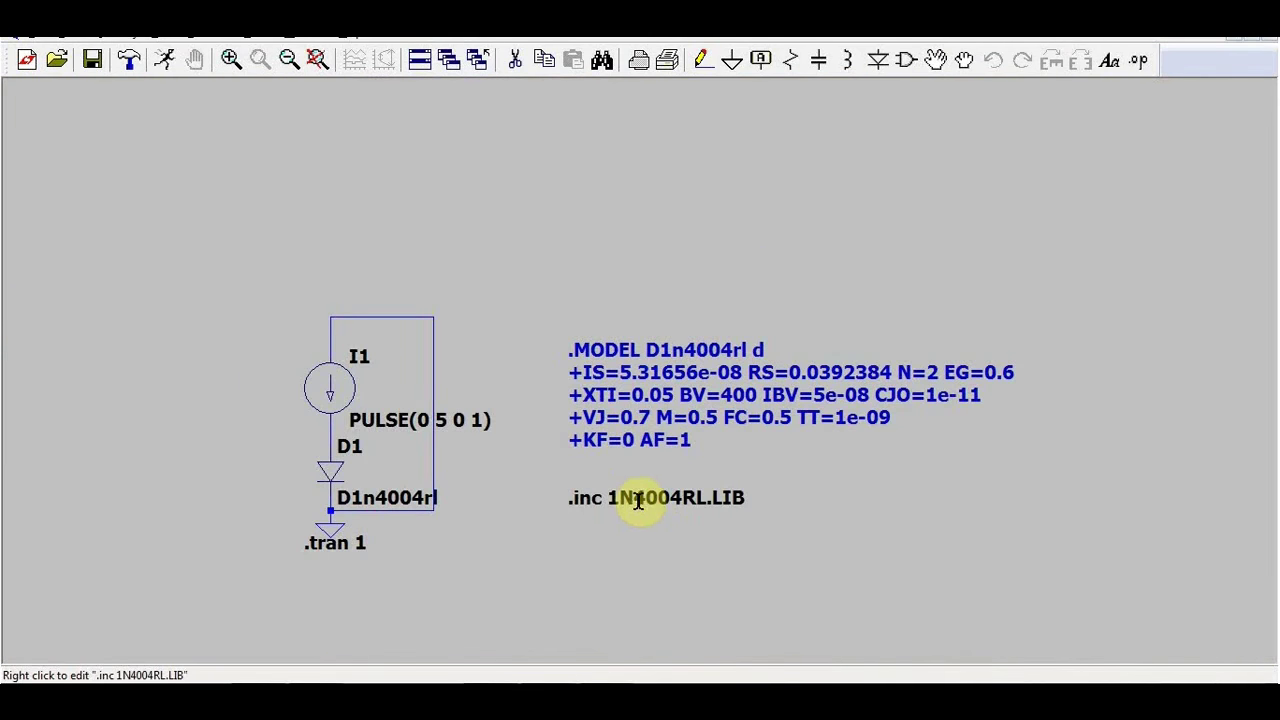
Step: Comment out the .inc 1N4004RL.LIB directive and open diode D1's properties
right_click(636, 497)
click(463, 330)
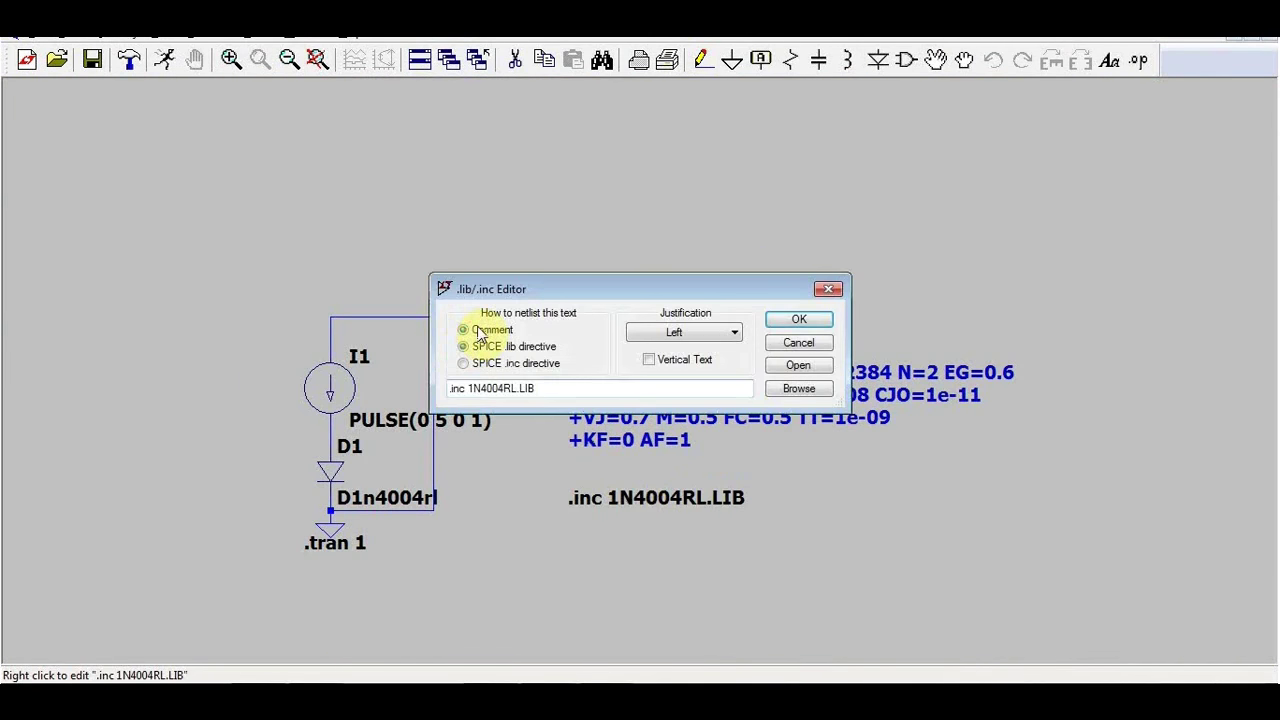
click(798, 322)
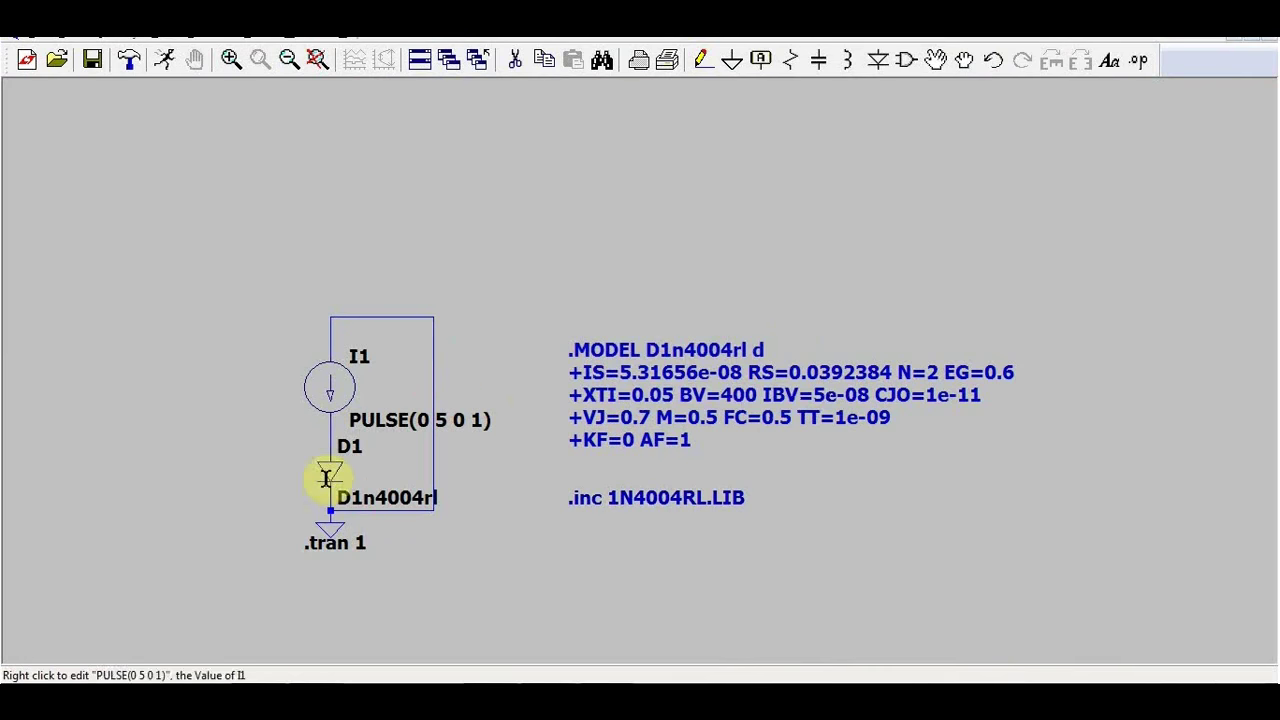
right_click(333, 466)
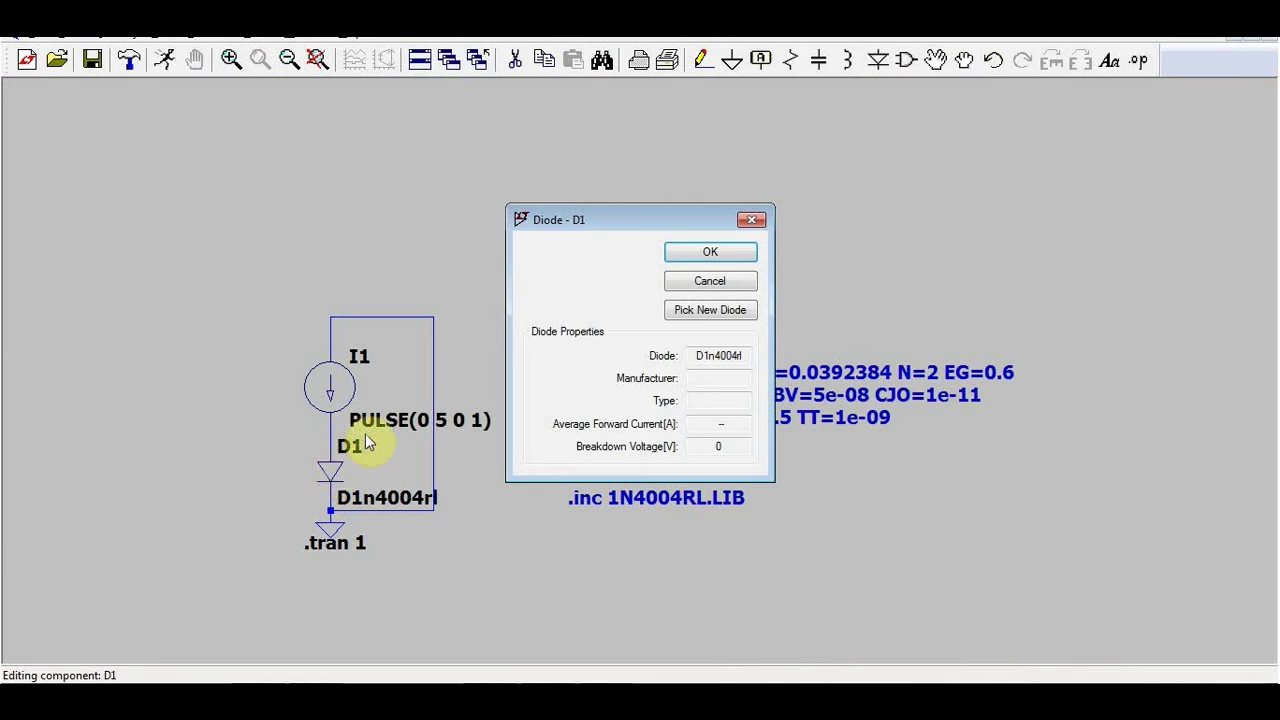
Step: Assign the 1N4004 diode to D1, run, and plot D1's current and the node voltage above it
click(697, 318)
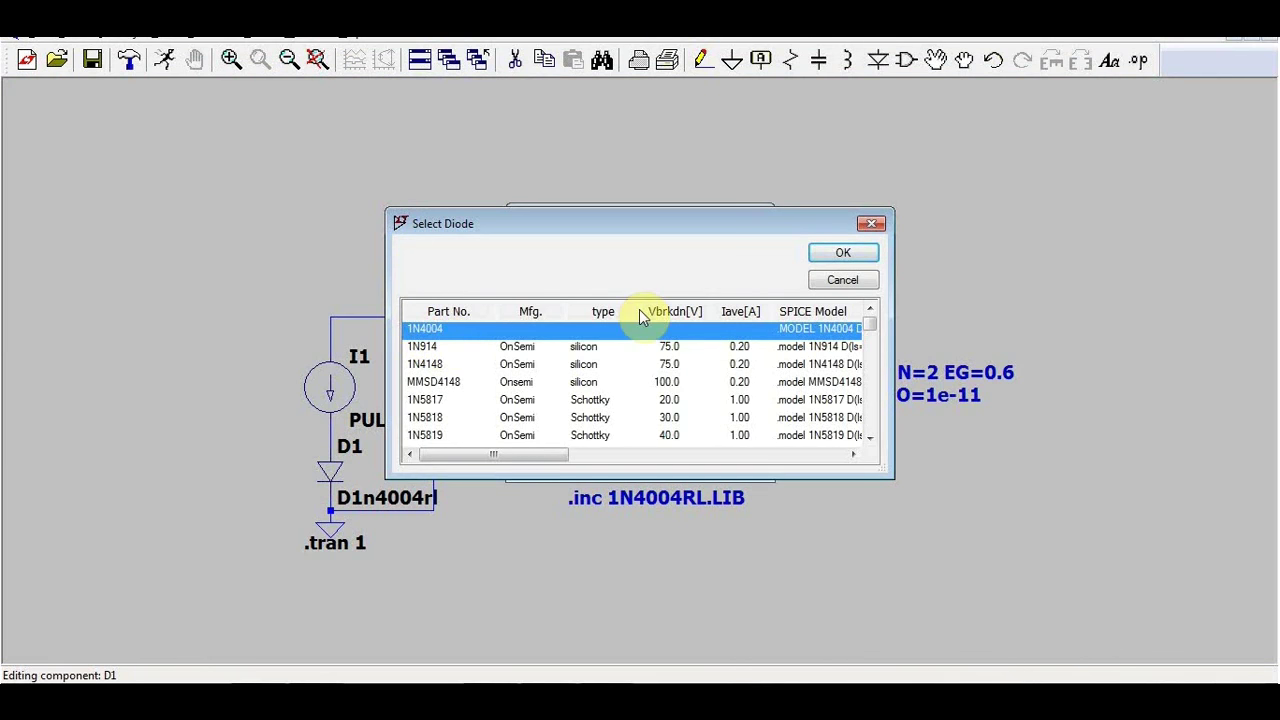
click(840, 253)
click(164, 59)
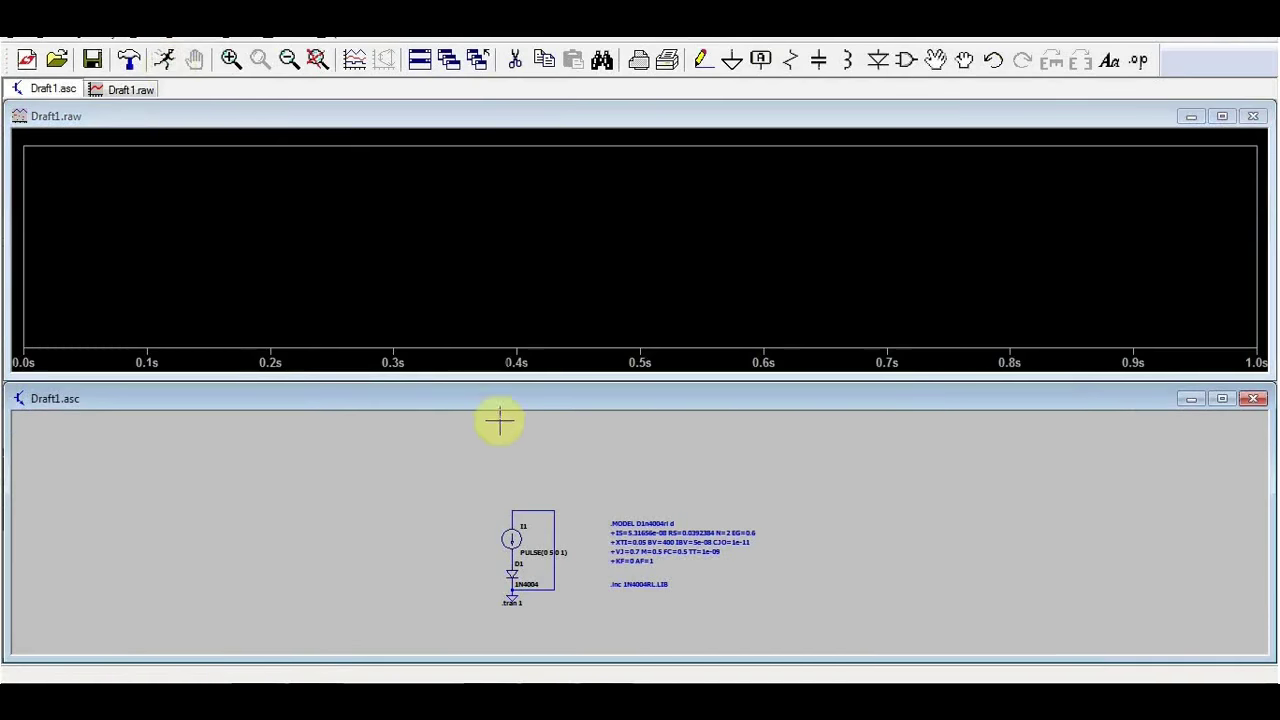
click(524, 549)
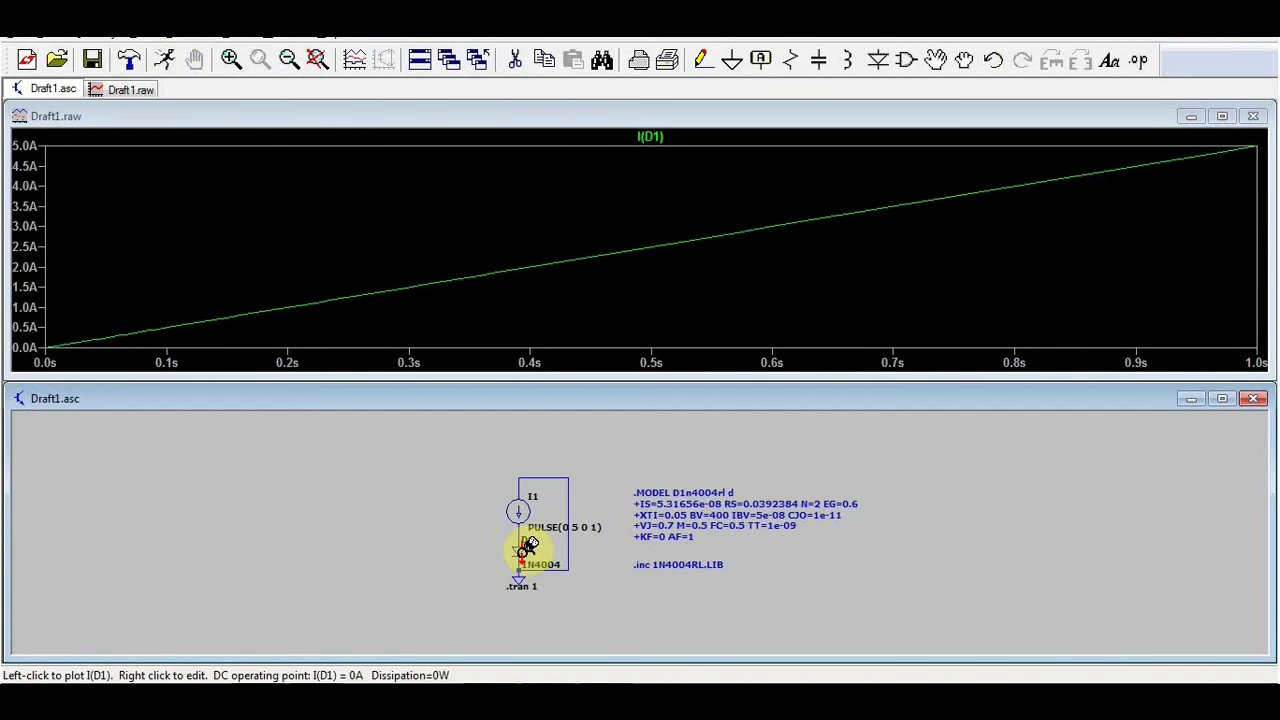
click(517, 541)
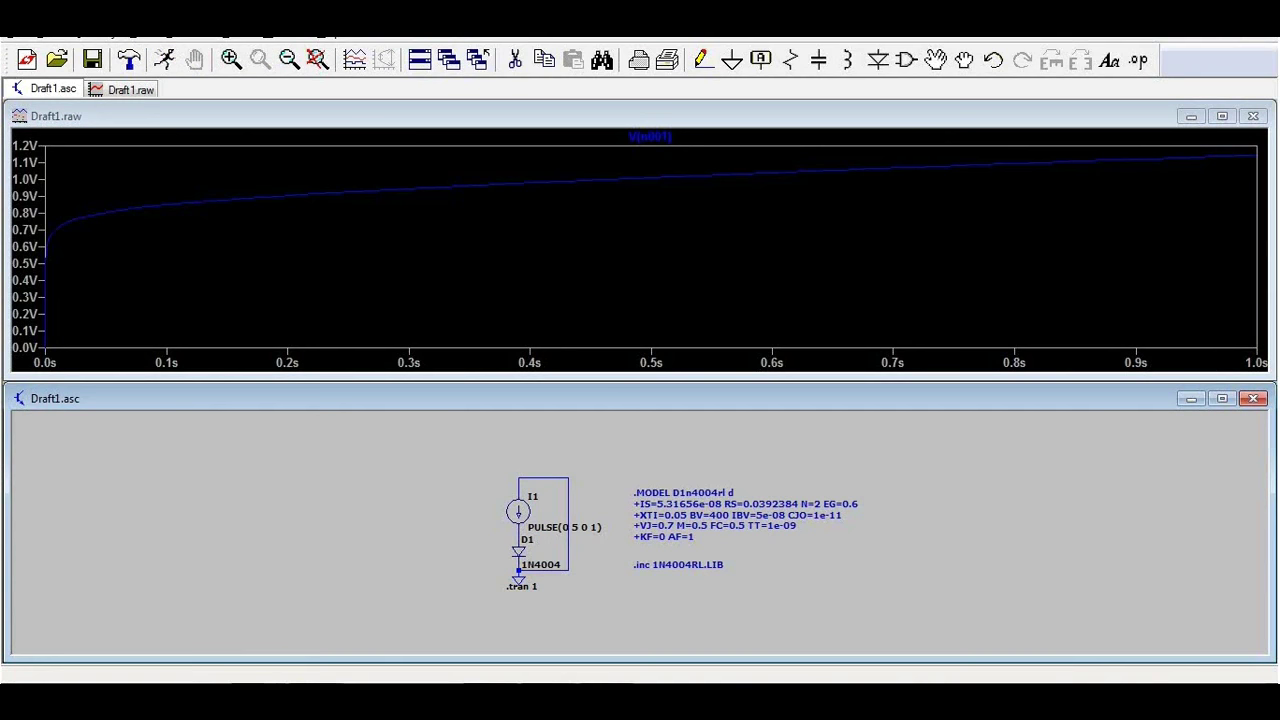
Step: Search Google for 'ne5532 spice model' and open the NE5532 op-amp blog post
key(alt+Tab)
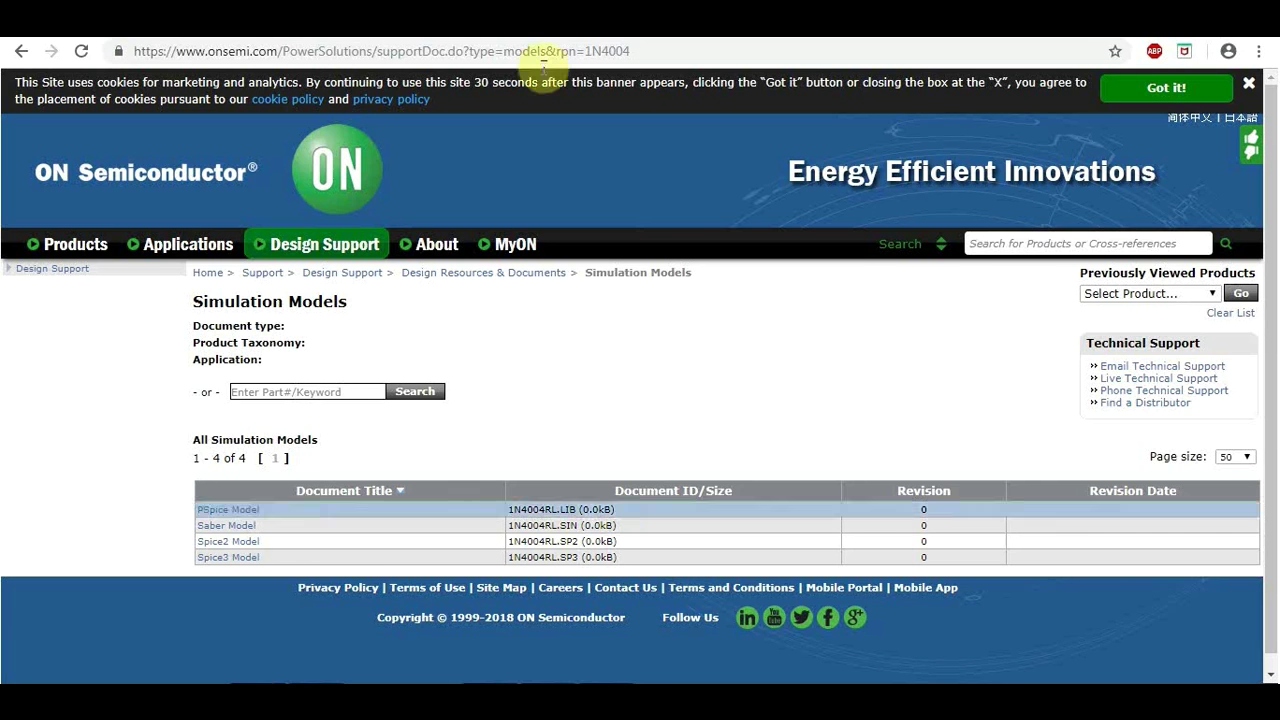
click(706, 56)
text(n)
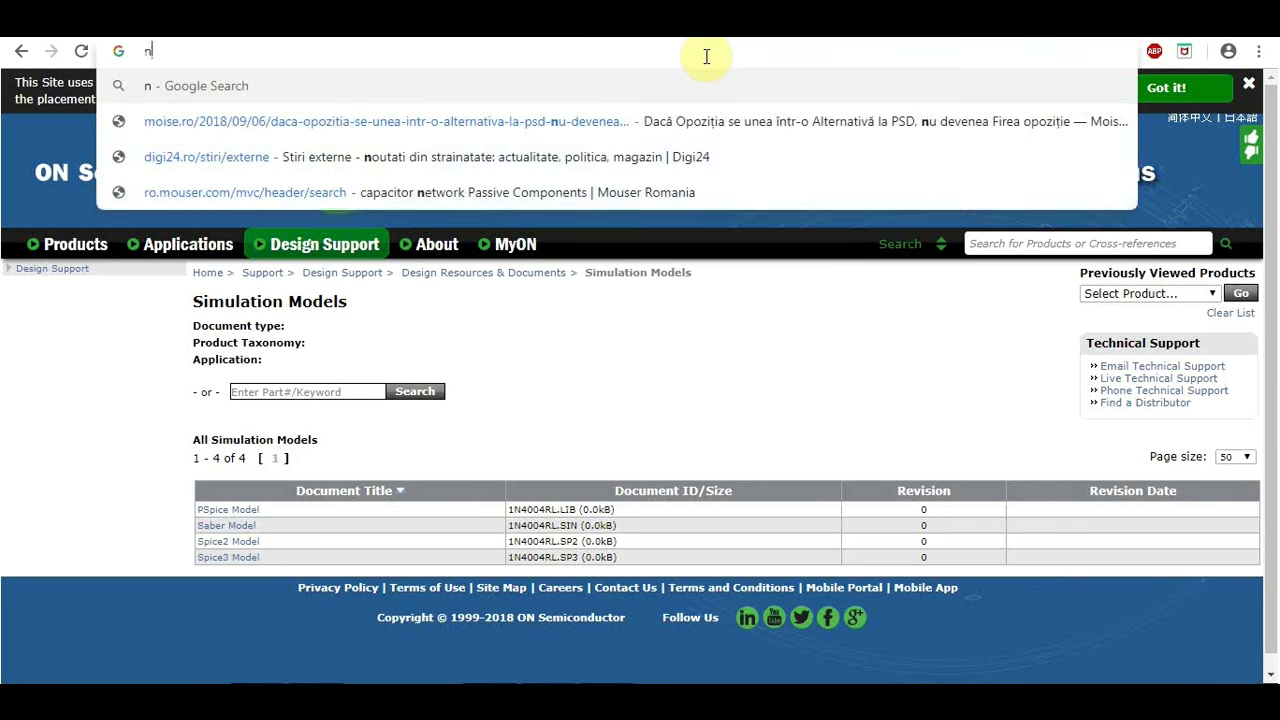
text(e5532 spice model)
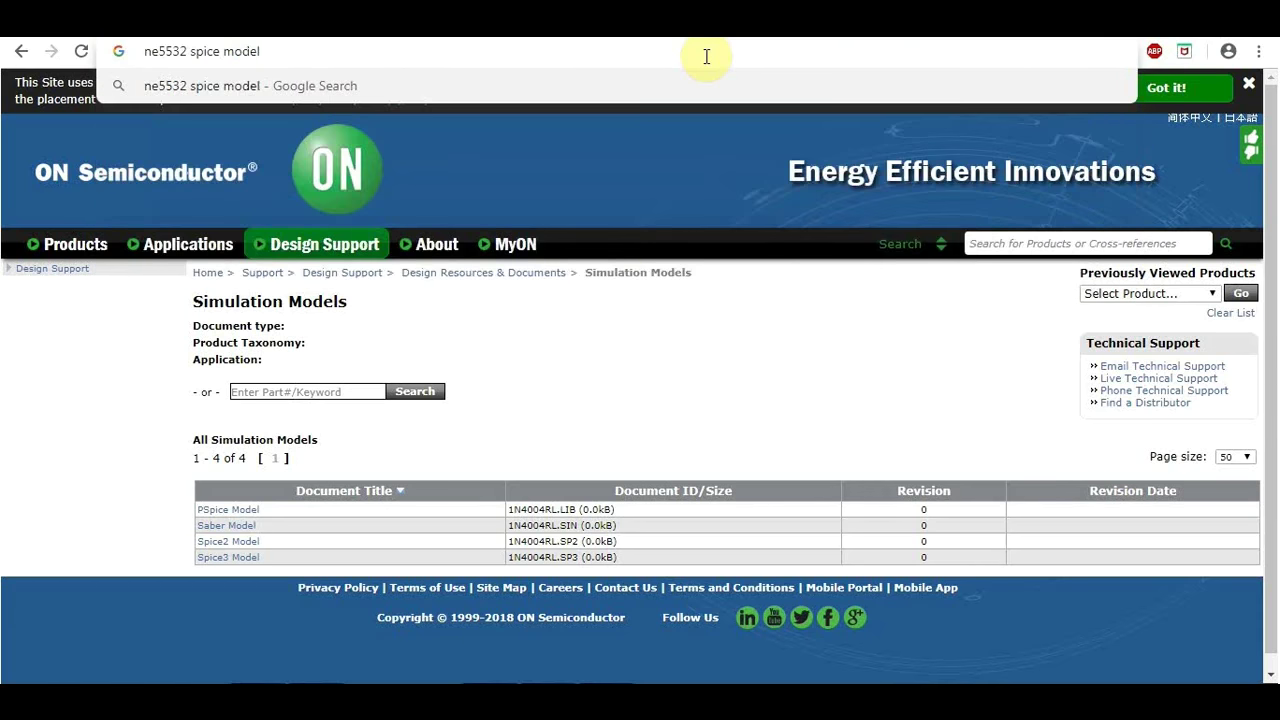
key(Return)
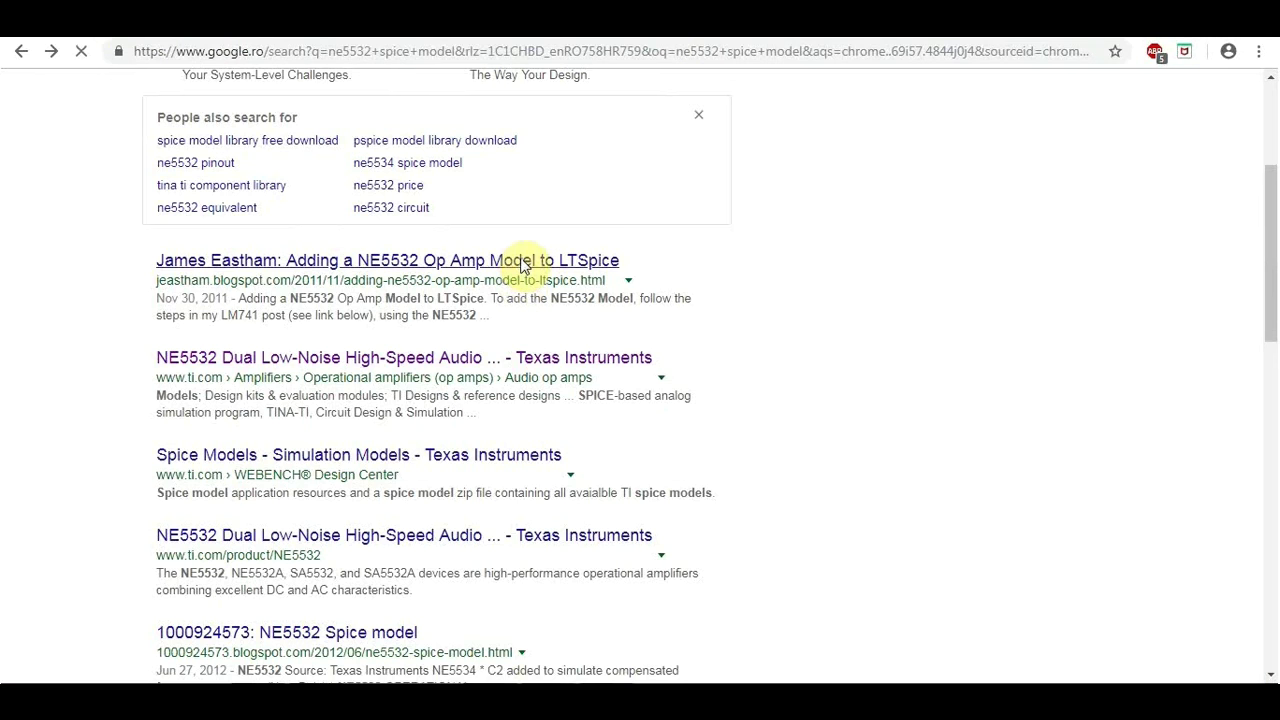
click(522, 262)
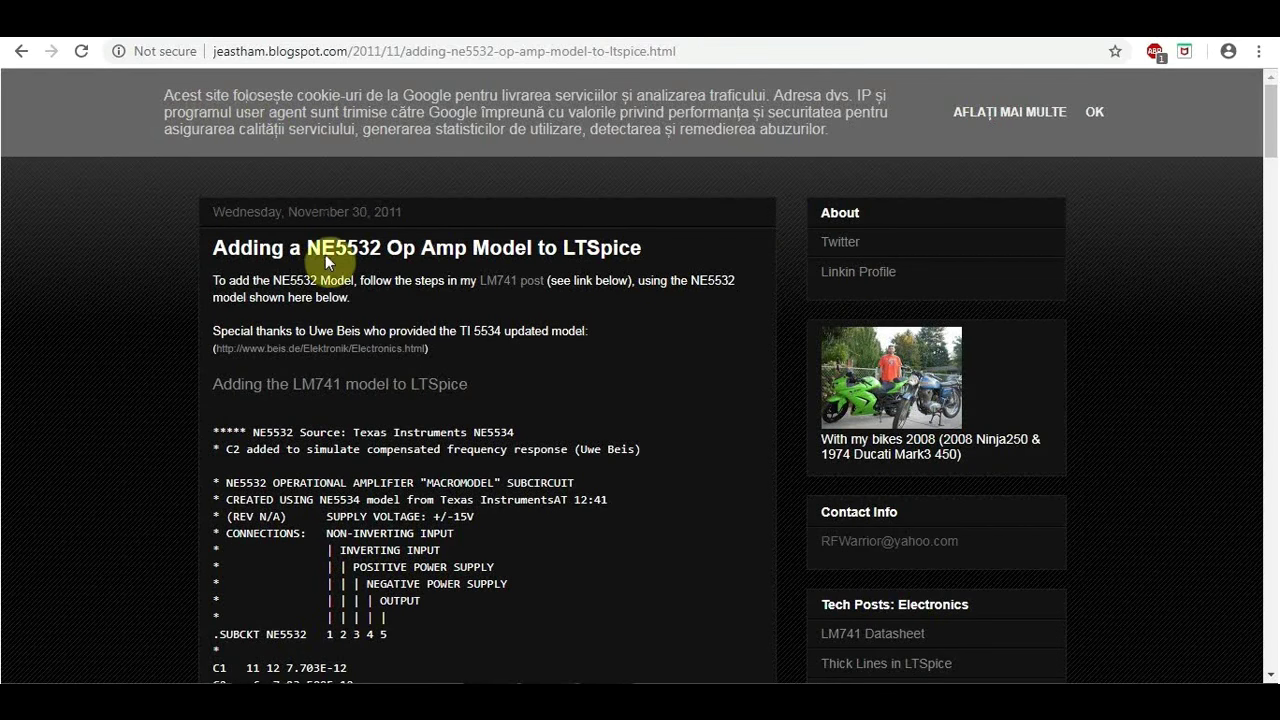
Step: Select and copy the NE5532 SPICE model listing from the post
scroll(334, 260, down, 4)
scroll(315, 305, down, 10)
scroll(343, 463, up, 11)
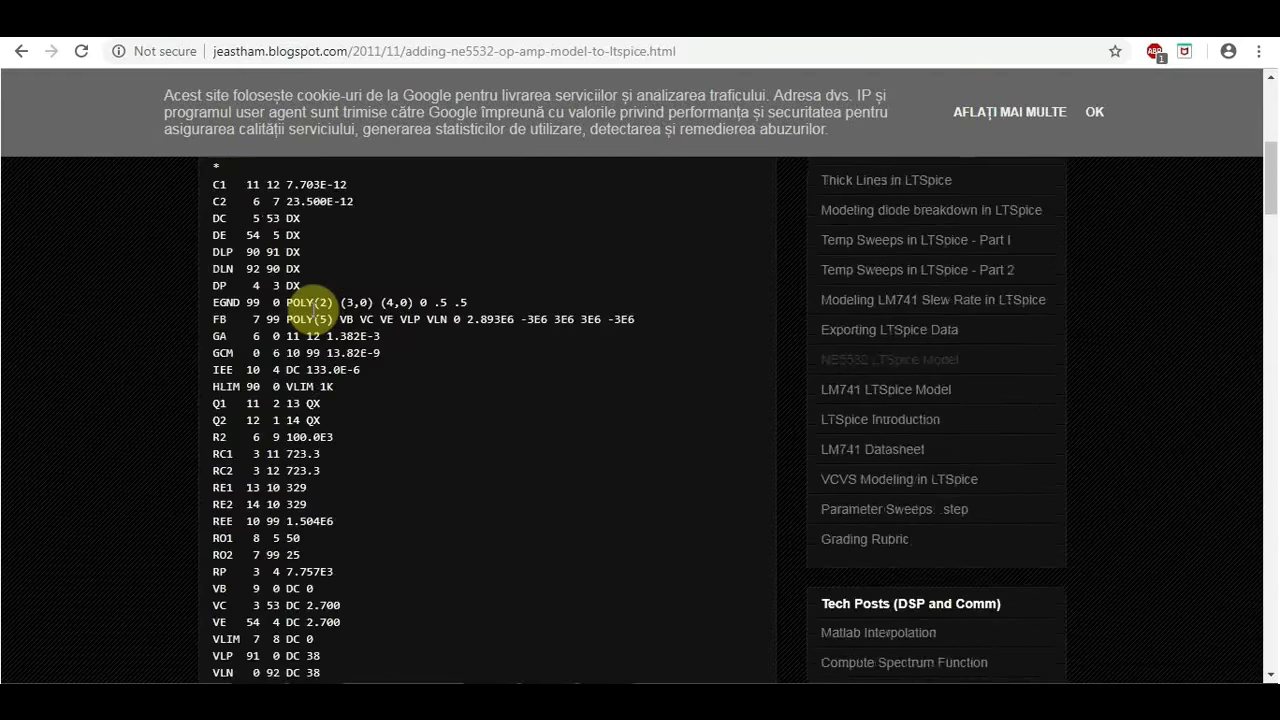
scroll(230, 295, up, 2)
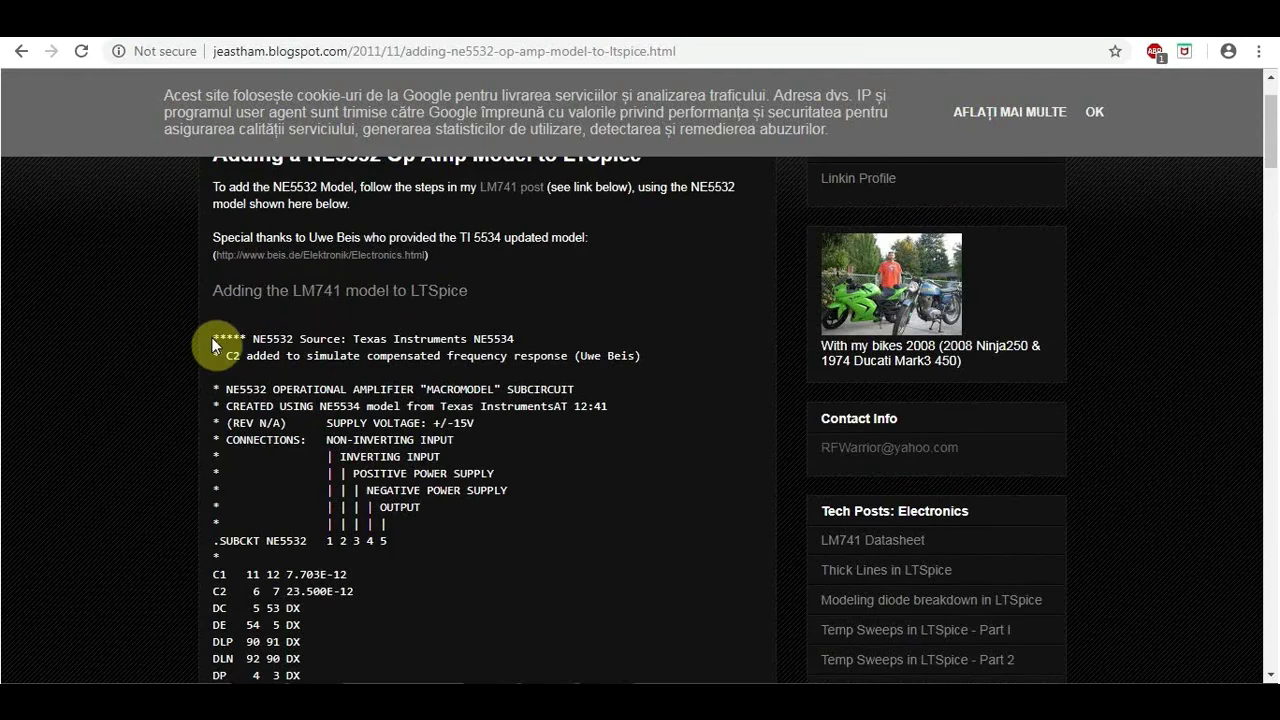
drag(217, 337, 352, 520)
click(337, 683)
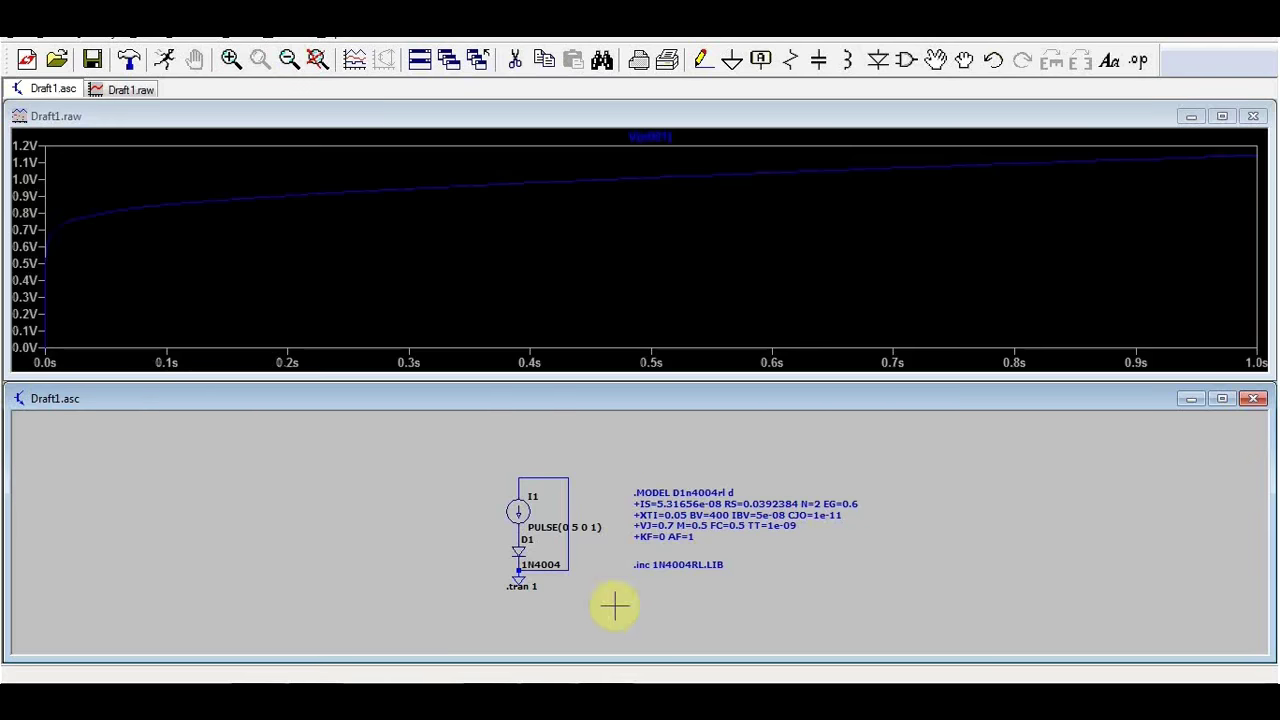
Step: Paste the NE5532 model listing as a SPICE directive and place it on the schematic
click(1137, 63)
key(ctrl+v)
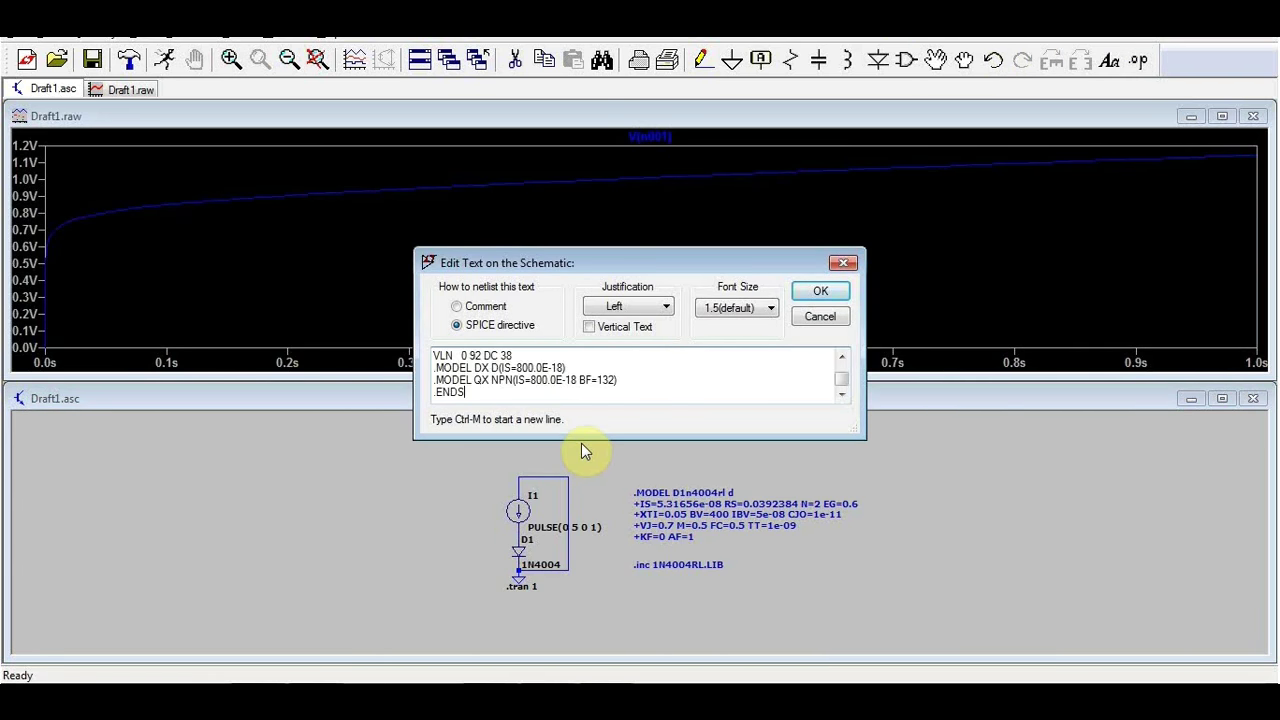
key(Return)
click(955, 465)
click(906, 60)
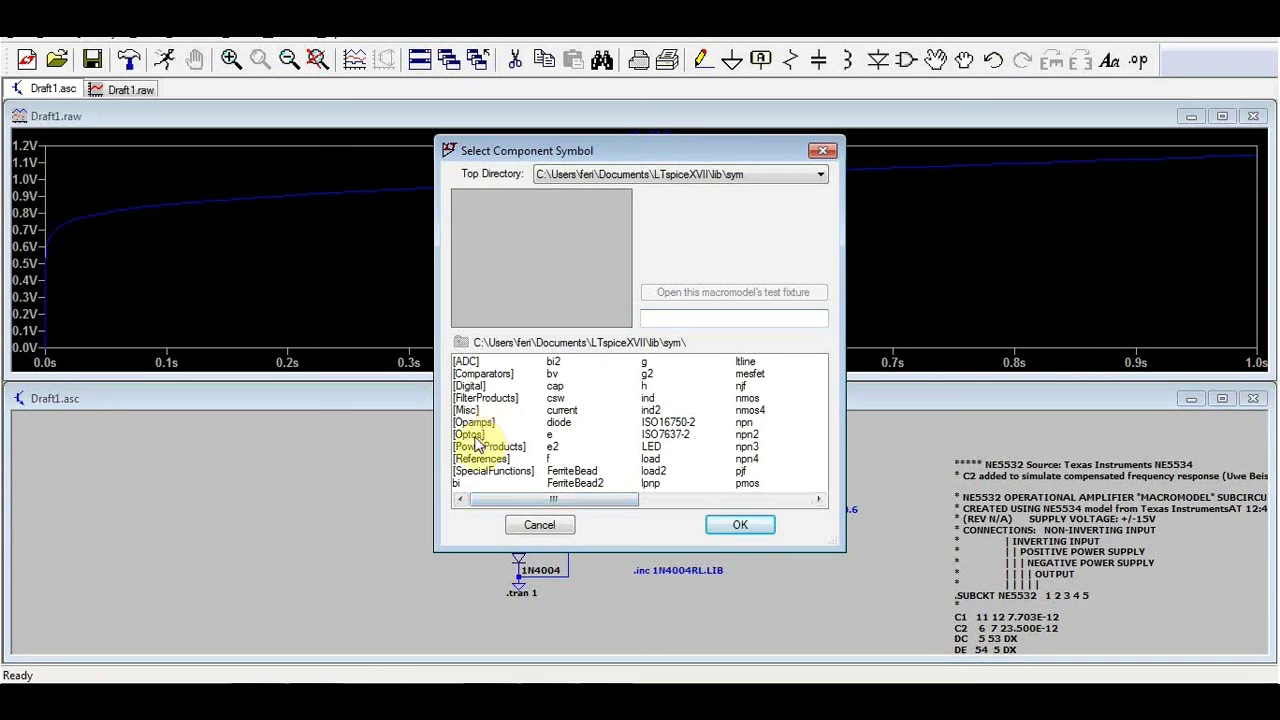
Step: Place an opamp2 symbol from the Opamps folder
click(474, 422)
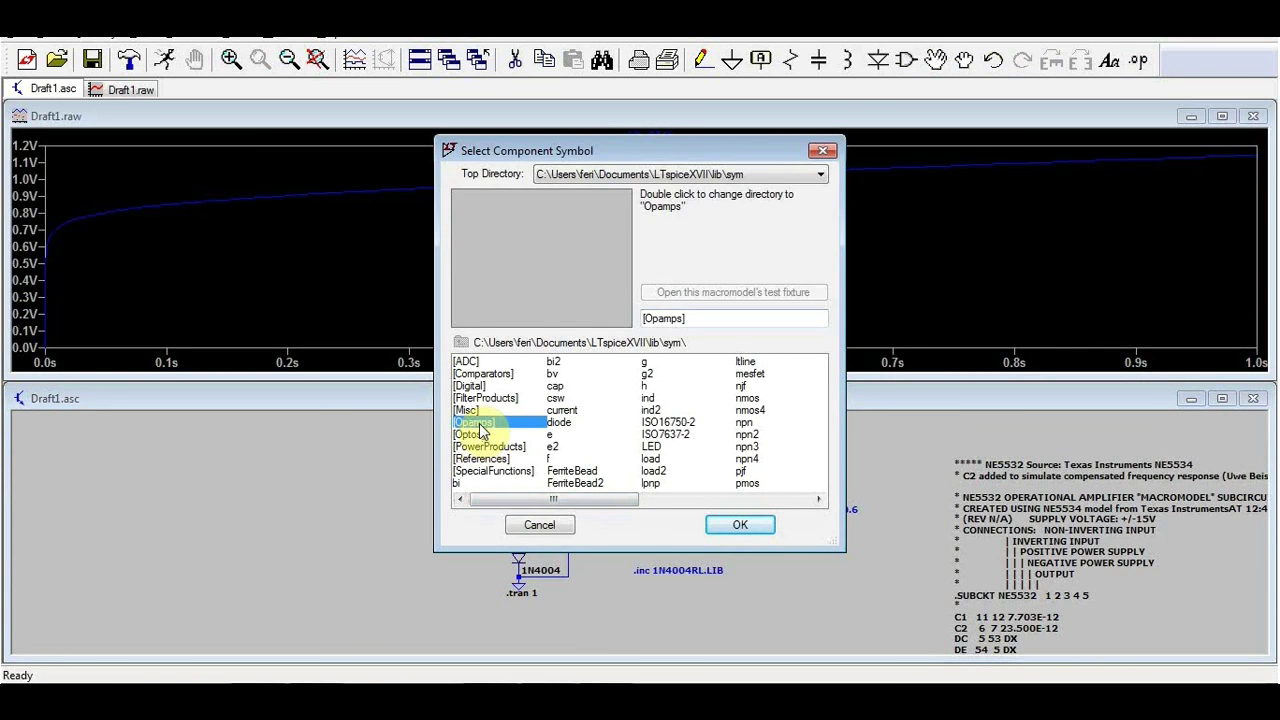
double_click(478, 426)
drag(466, 499, 789, 462)
click(648, 400)
click(651, 410)
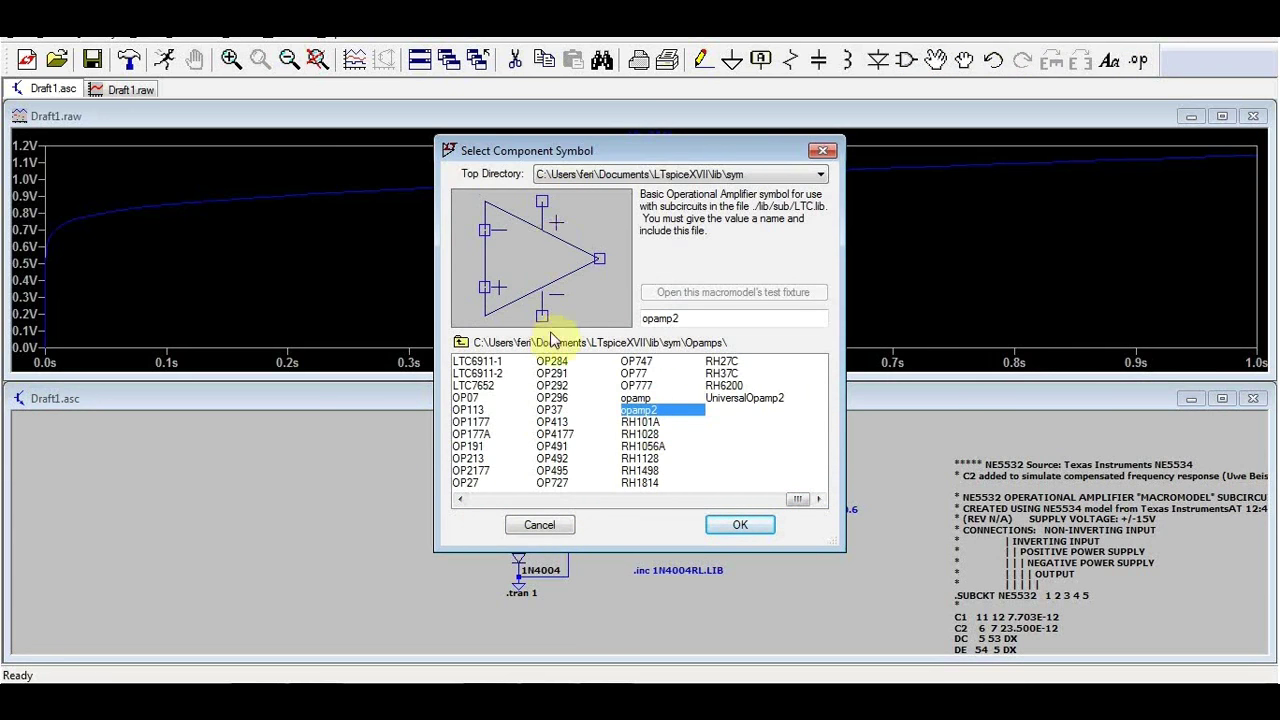
click(740, 525)
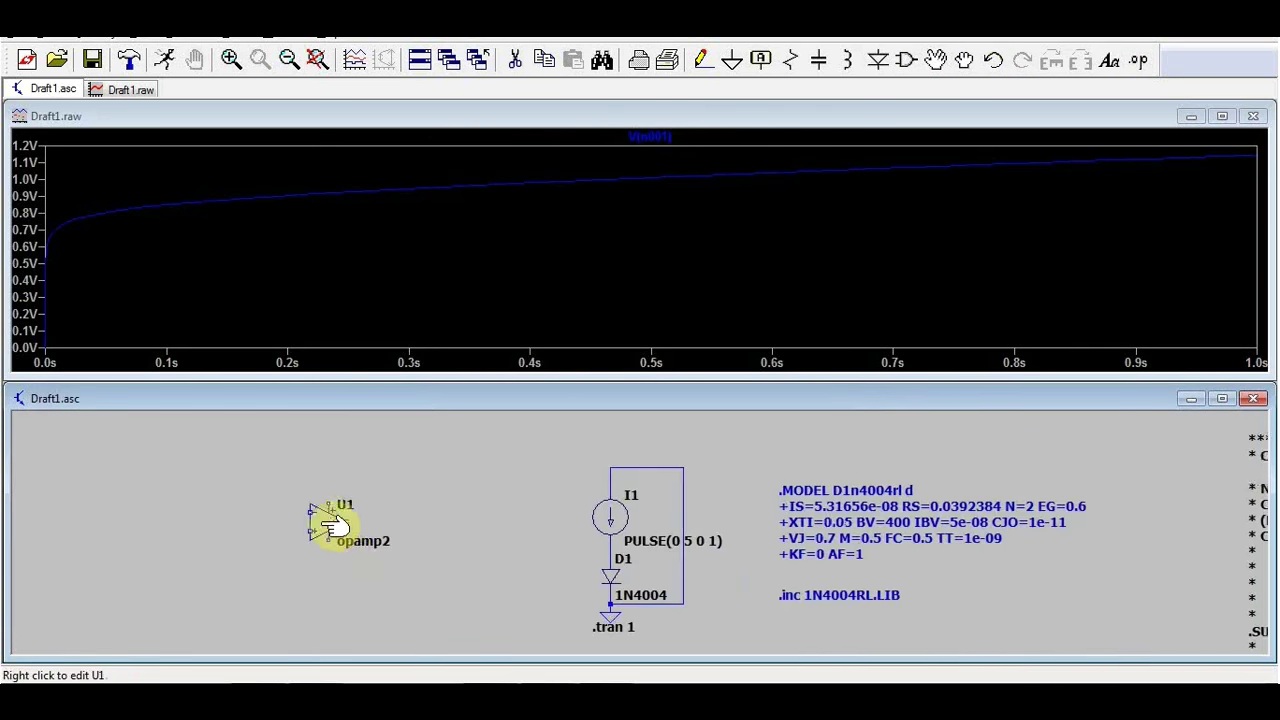
Step: Set op-amp U1's value to NE5532
right_click(355, 539)
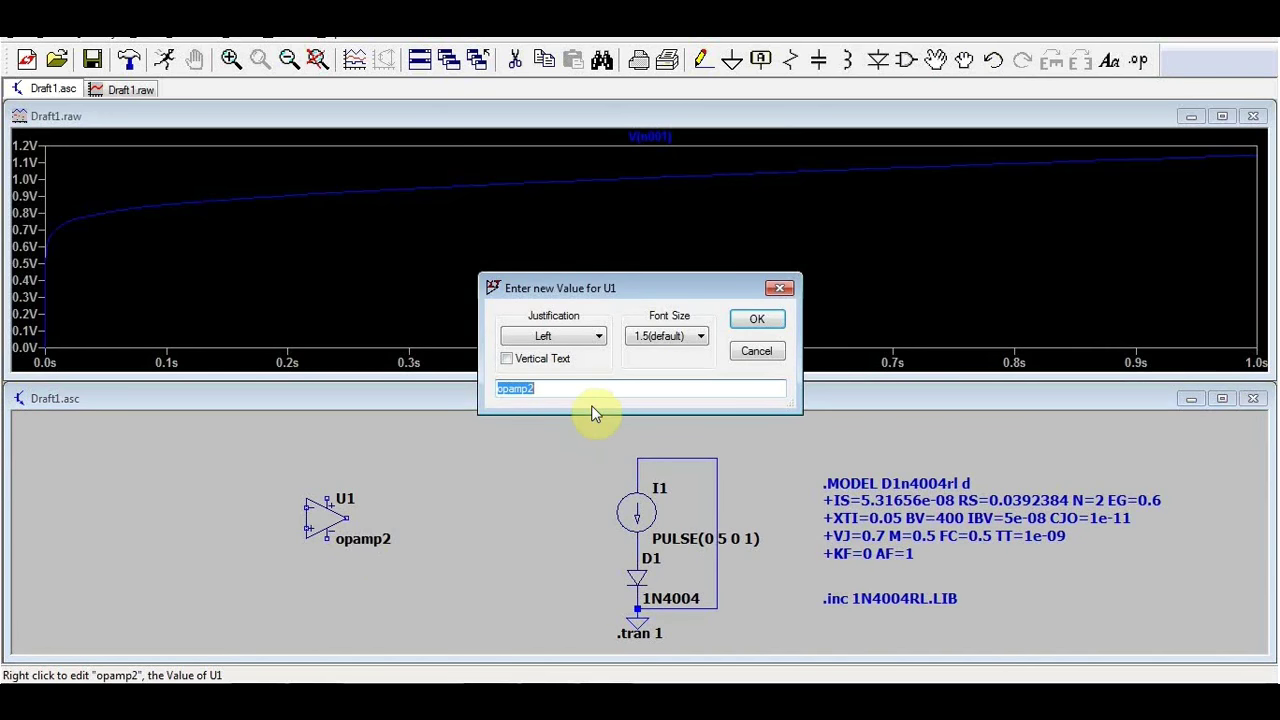
click(755, 351)
scroll(1051, 500, down, 2)
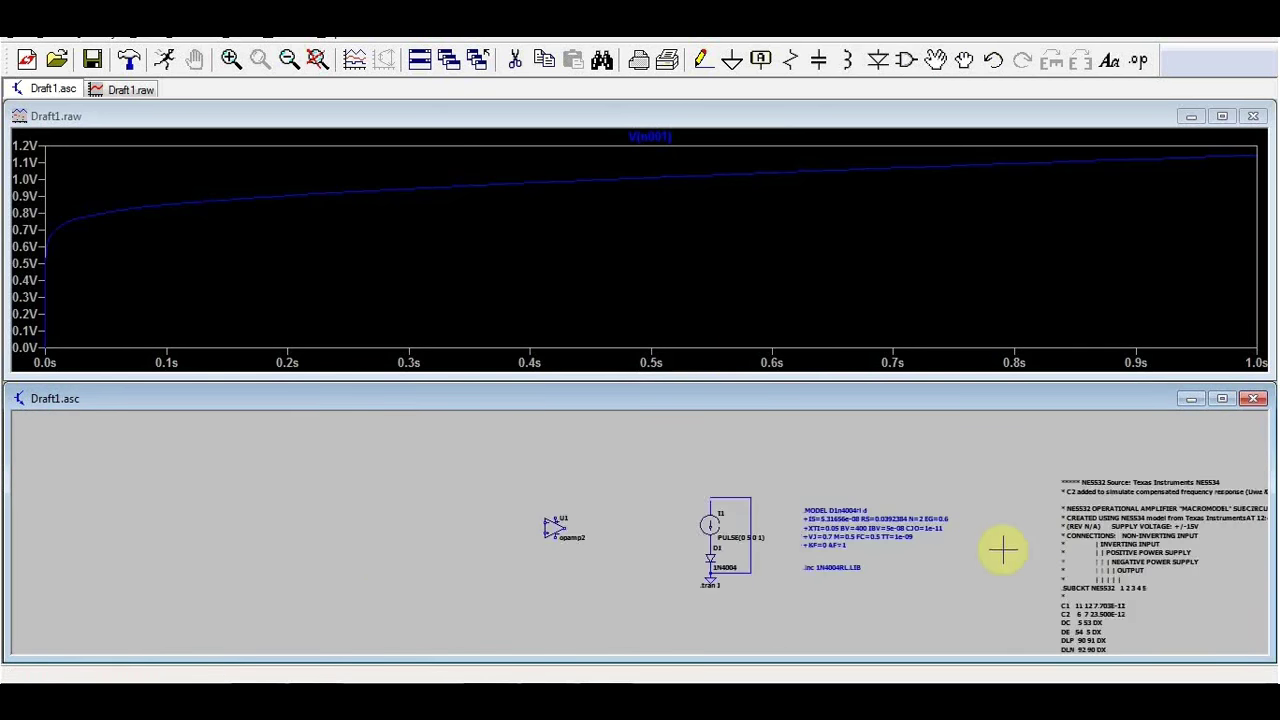
scroll(1006, 546, up, 1)
right_click(416, 527)
text(NE5532)
key(Return)
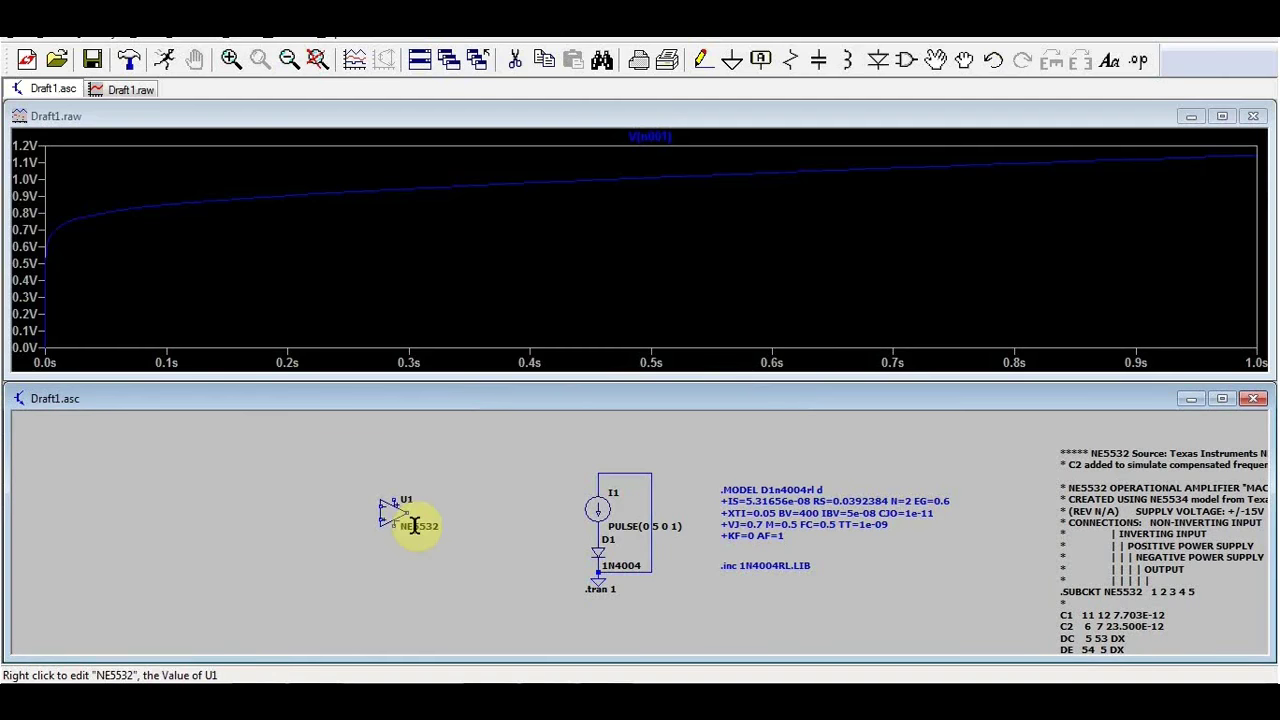
key(g)
scroll(395, 540, up, 4)
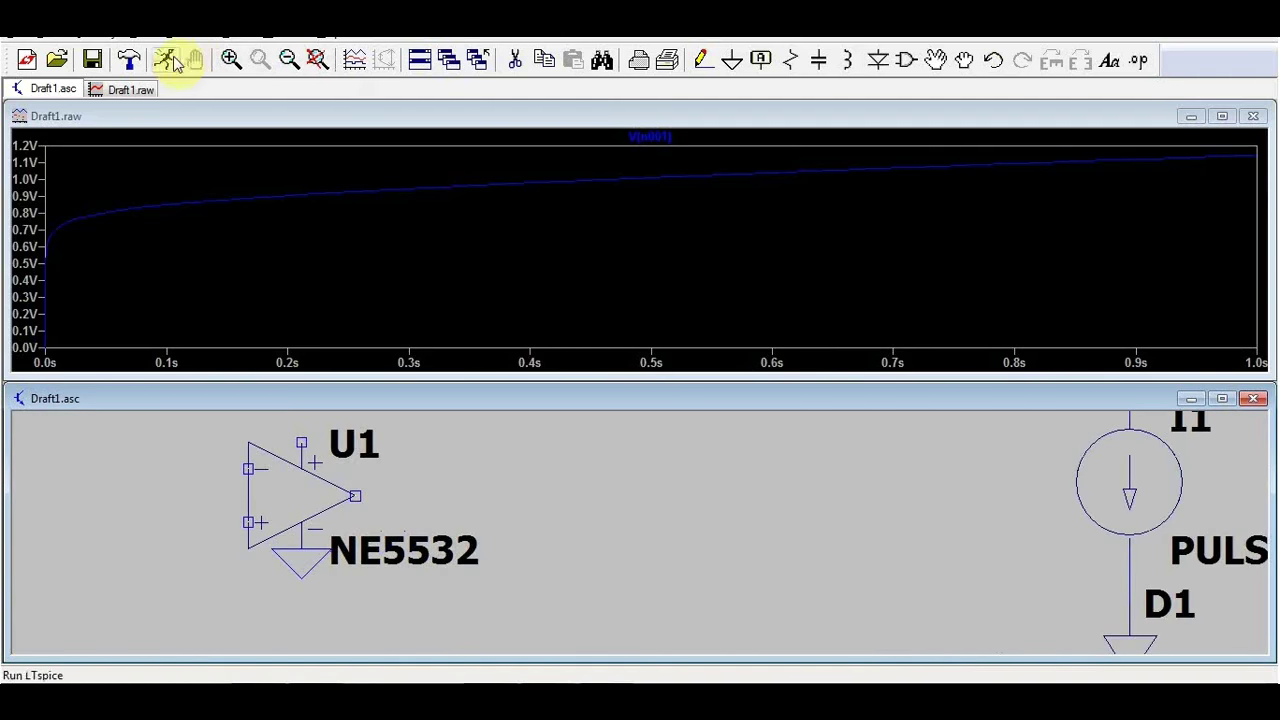
Step: Rerun the simulation and review the NE5532 model directive text
click(166, 59)
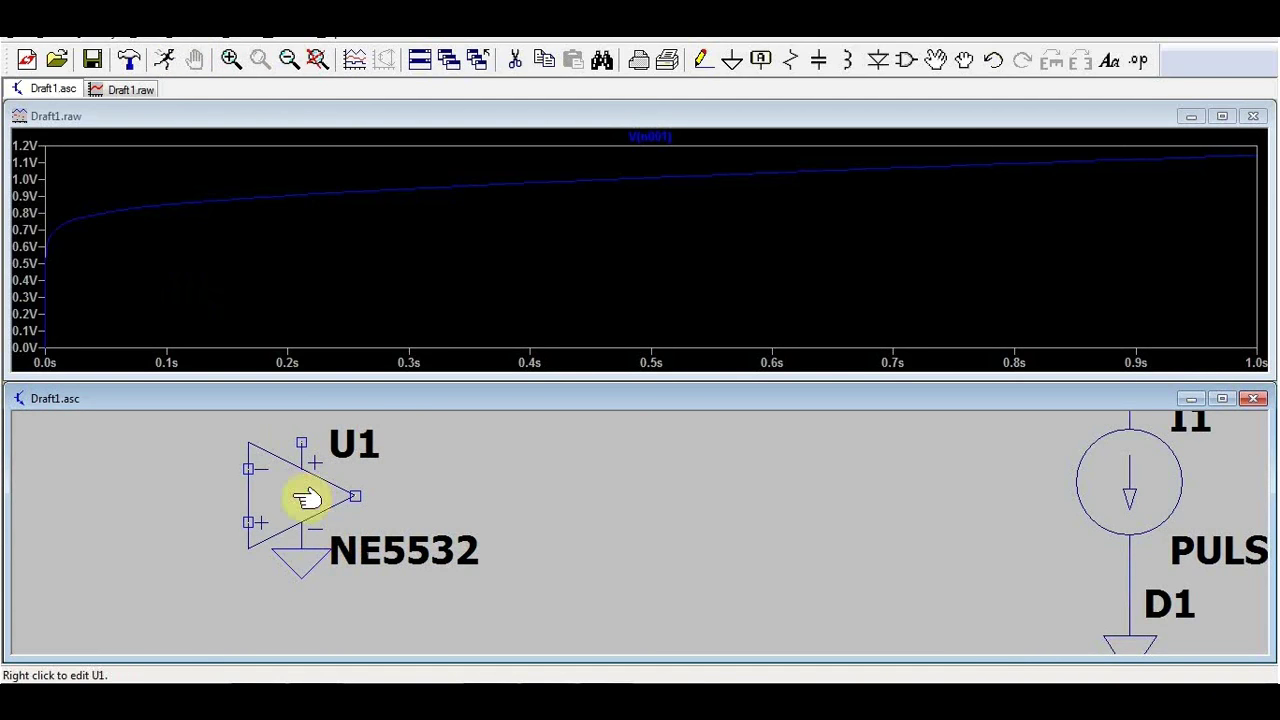
scroll(466, 517, down, 2)
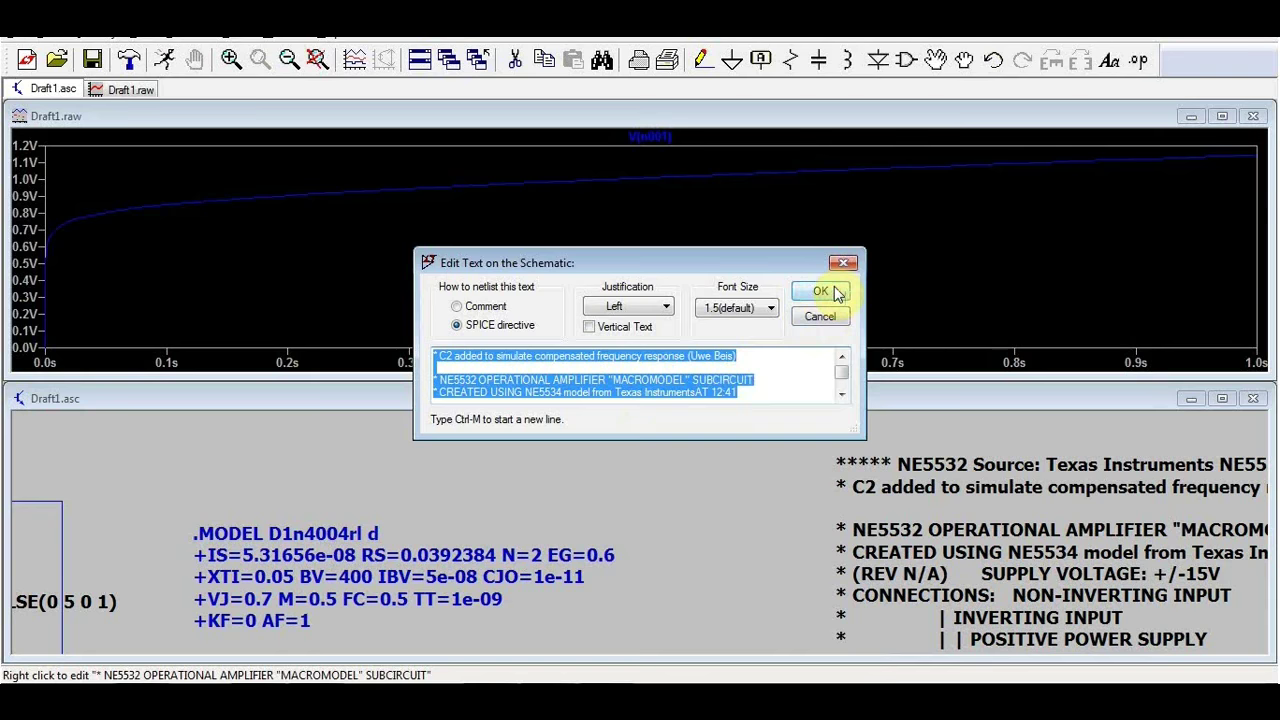
click(826, 288)
scroll(830, 480, down, 1)
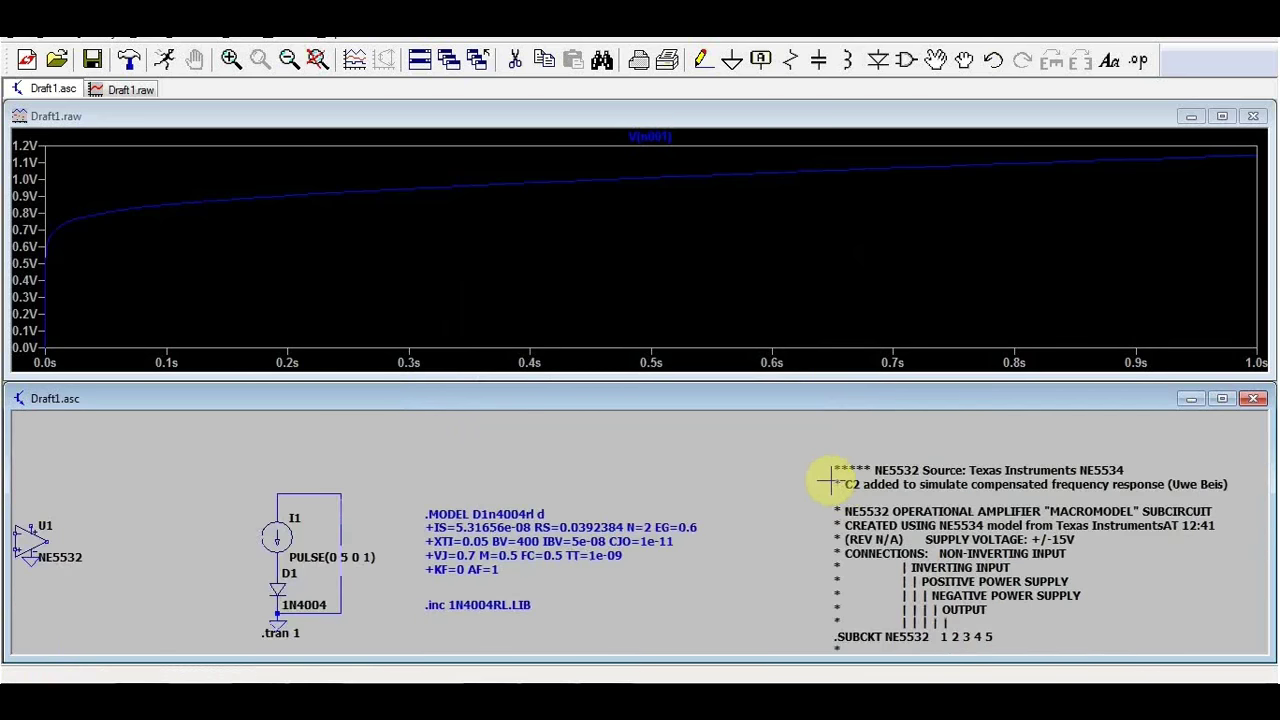
scroll(830, 482, down, 1)
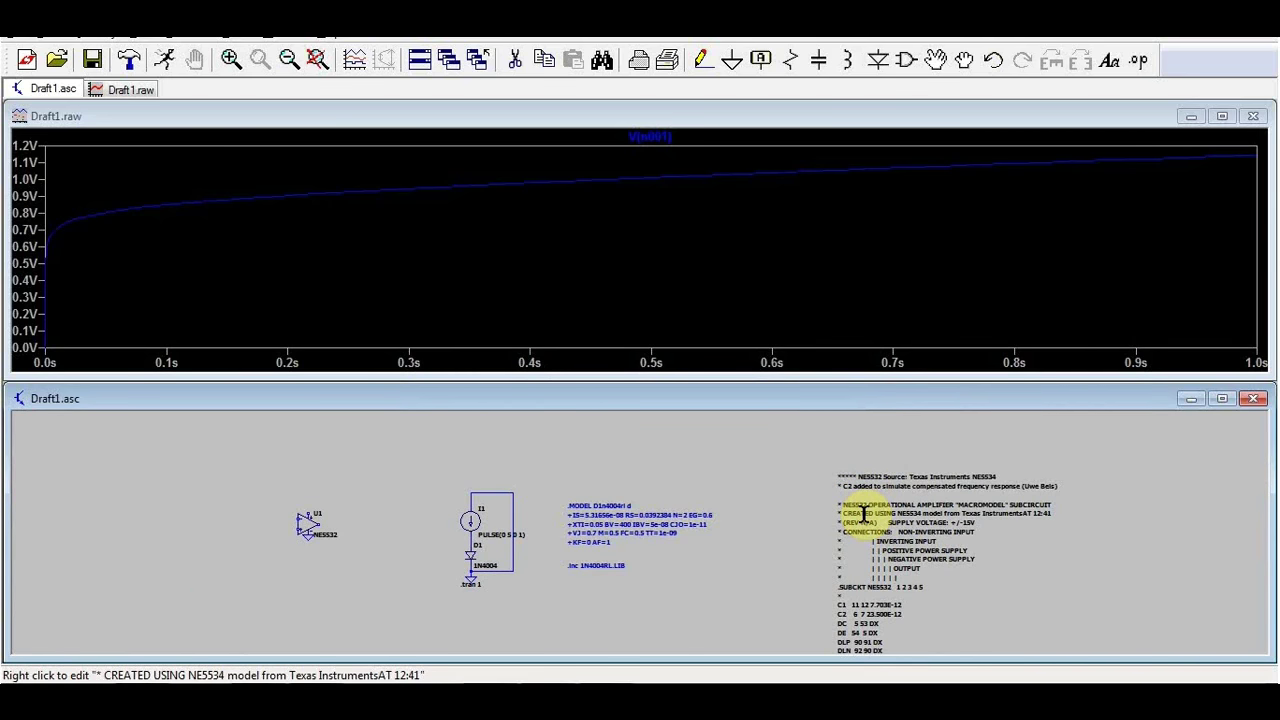
right_click(864, 514)
key(ctrl+a)
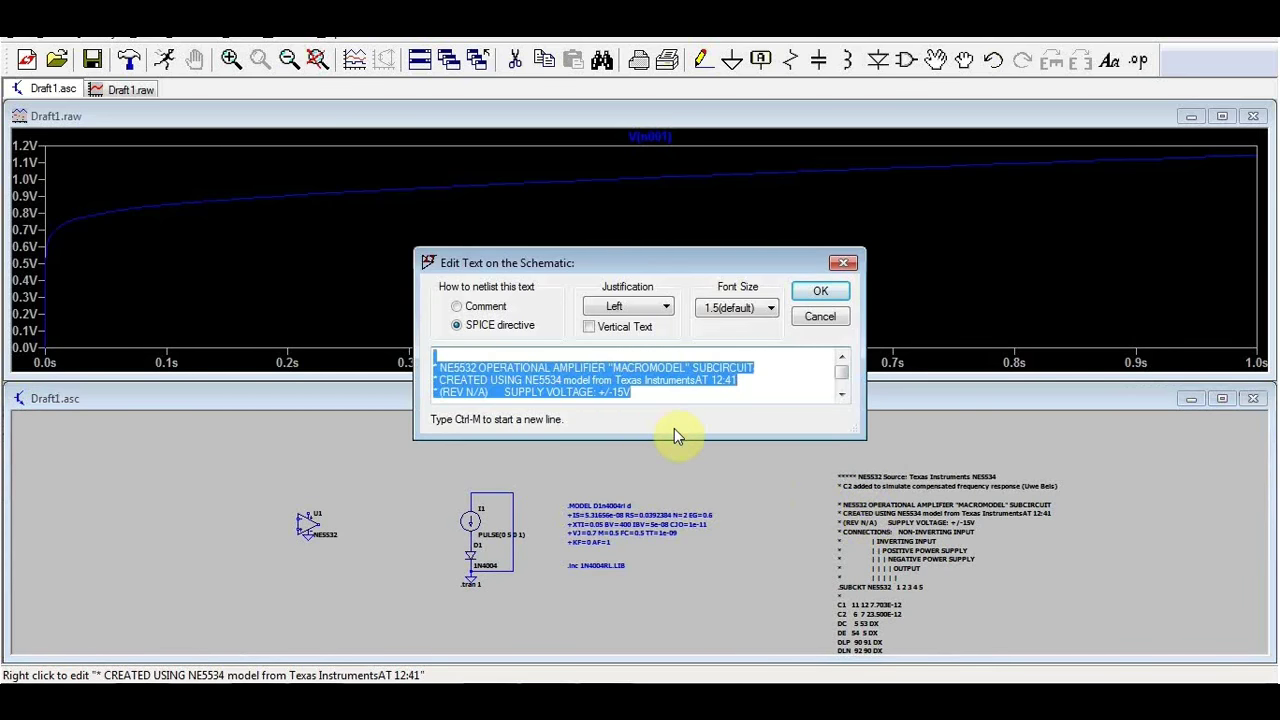
click(822, 291)
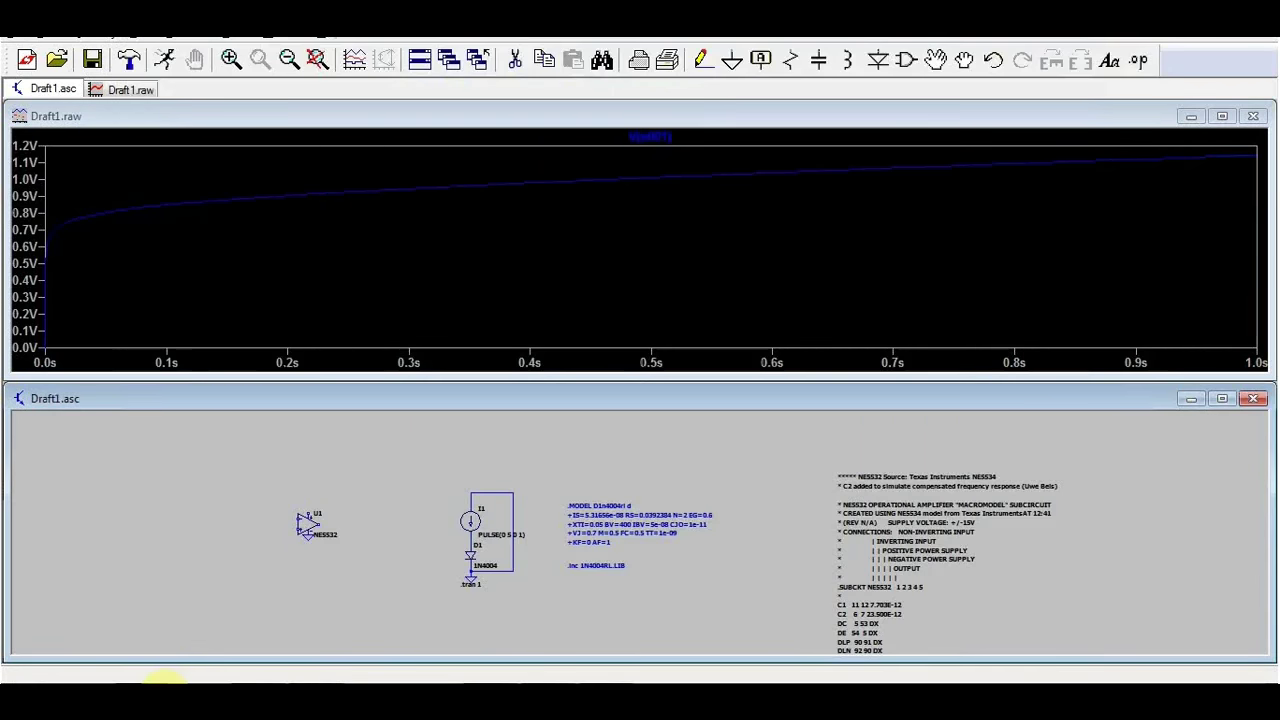
click(166, 677)
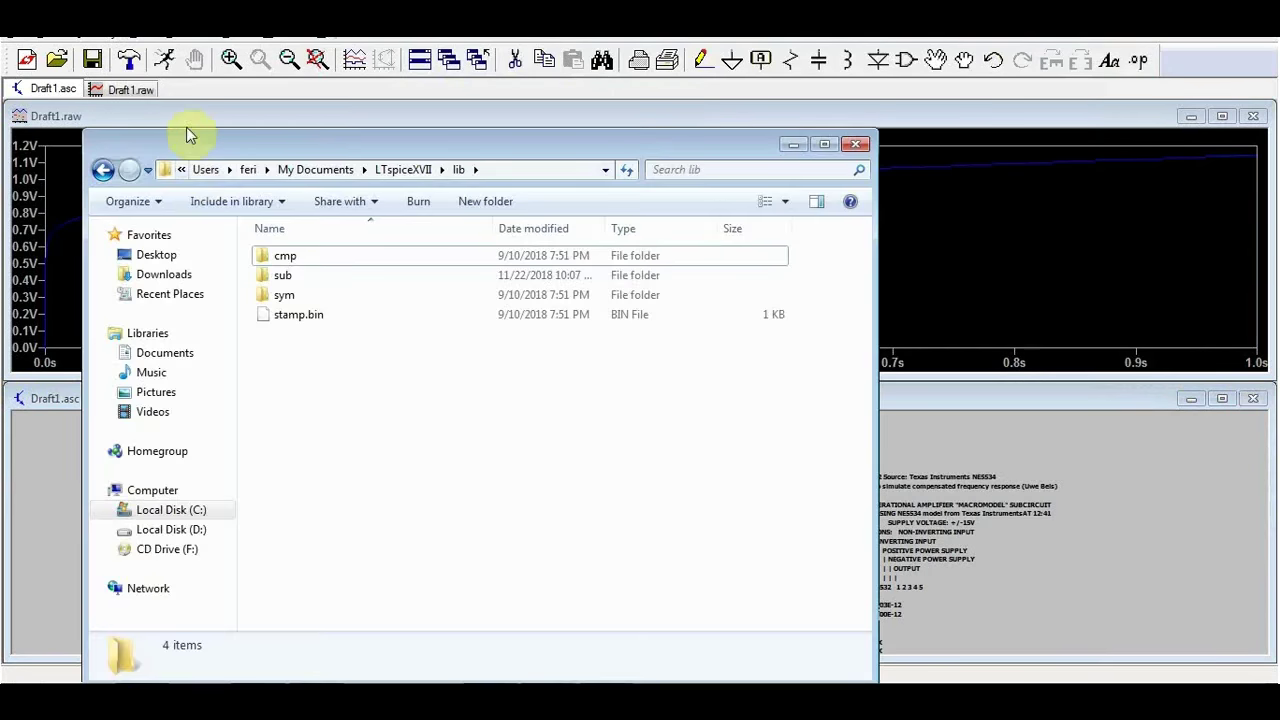
Step: Create a new text file named NE5532.lib in lib\sub, accepting the extension change
double_click(295, 278)
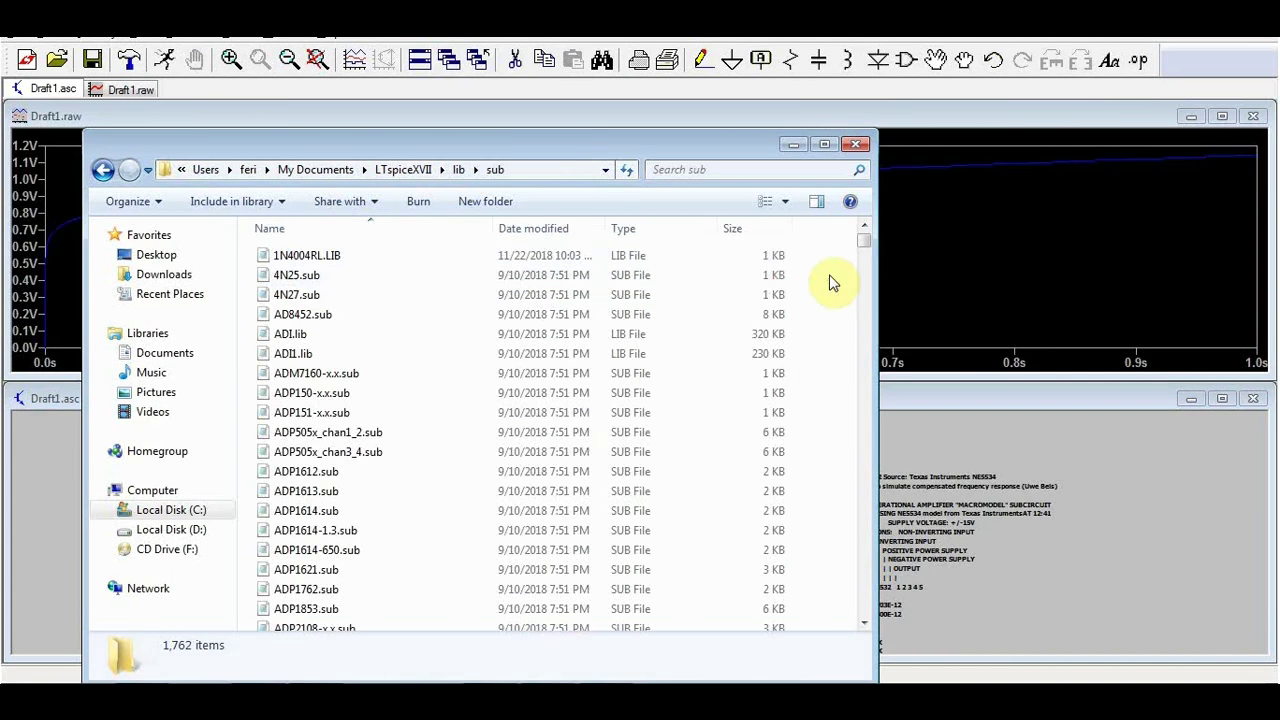
right_click(828, 274)
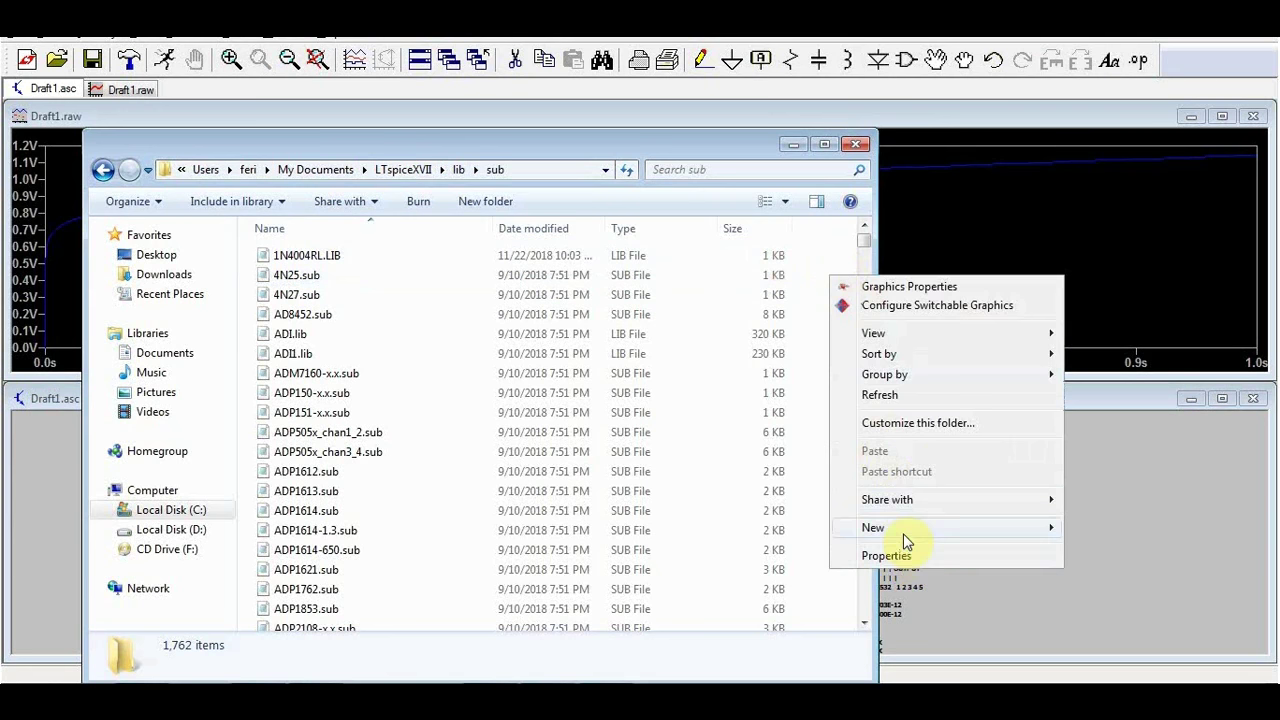
mouse_move(872, 530)
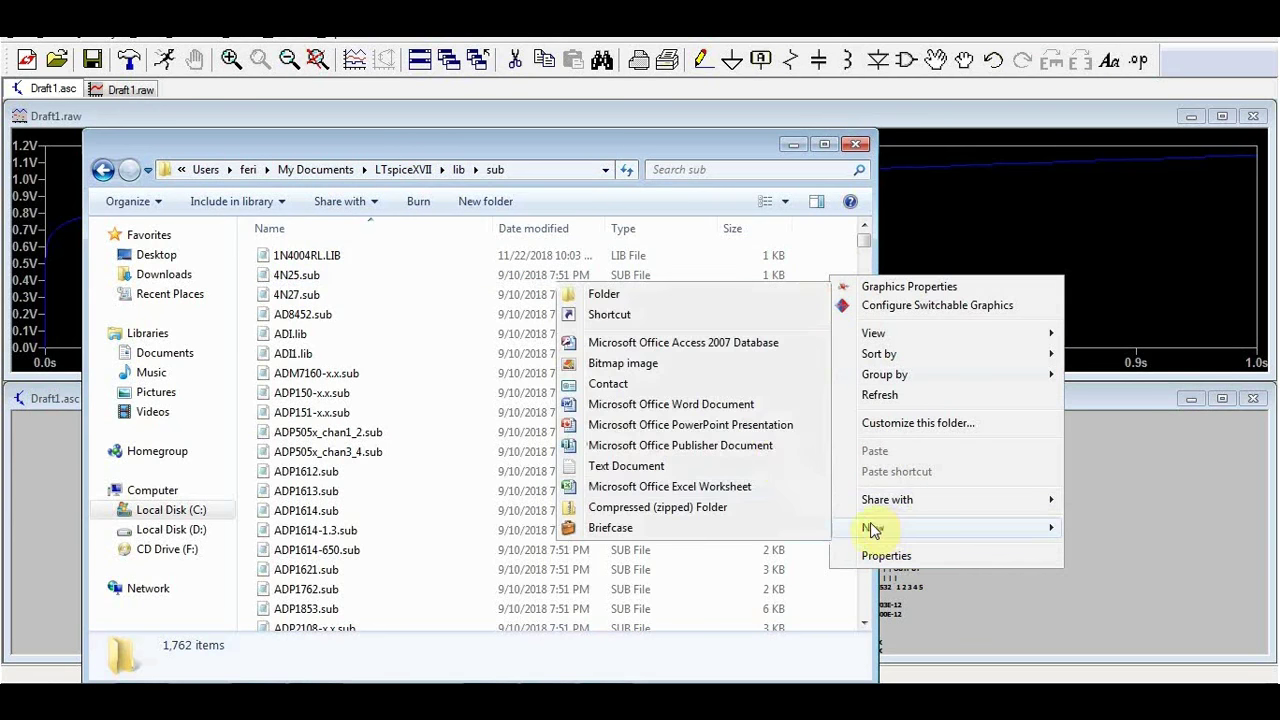
click(612, 467)
text(N)
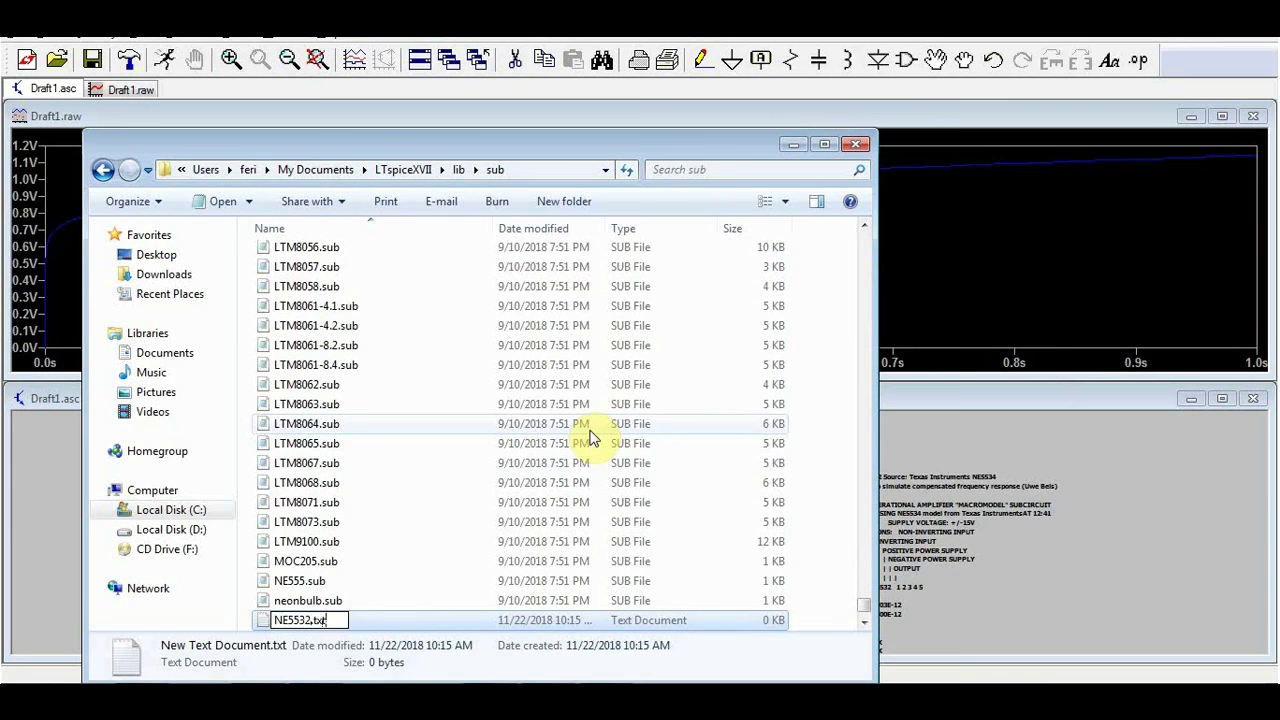
text(E5532.lib)
key(Return)
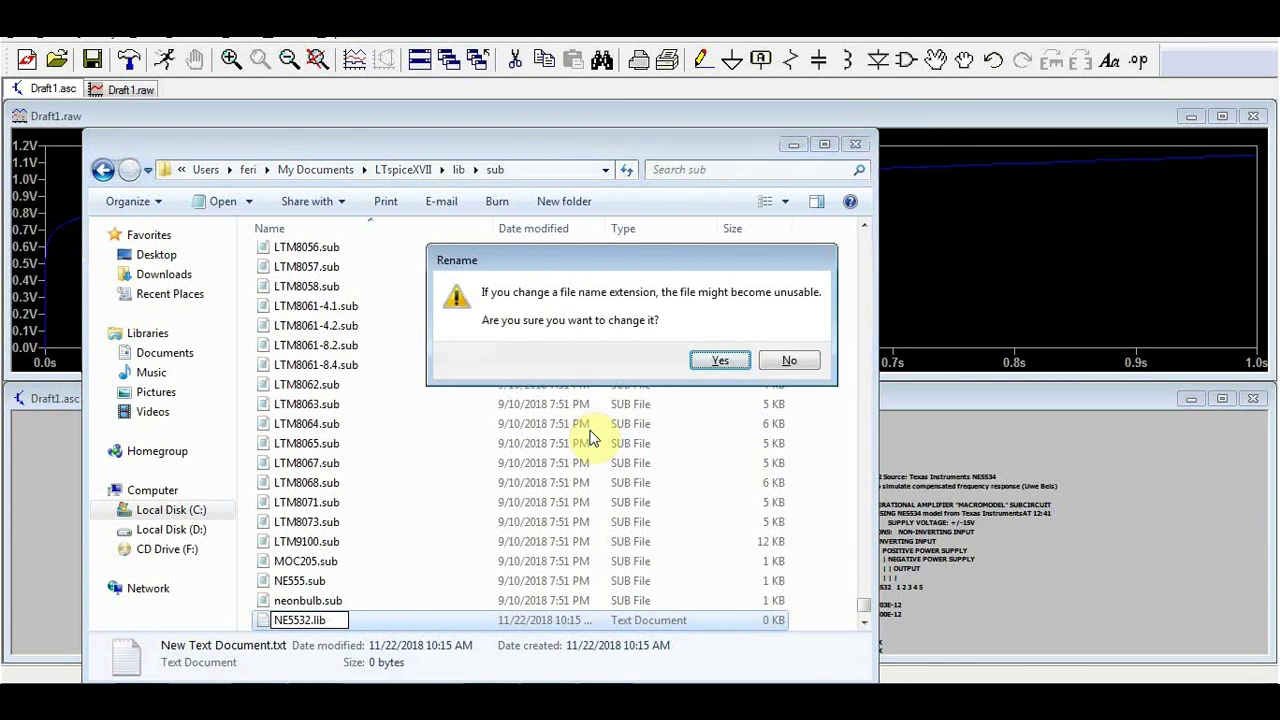
click(731, 357)
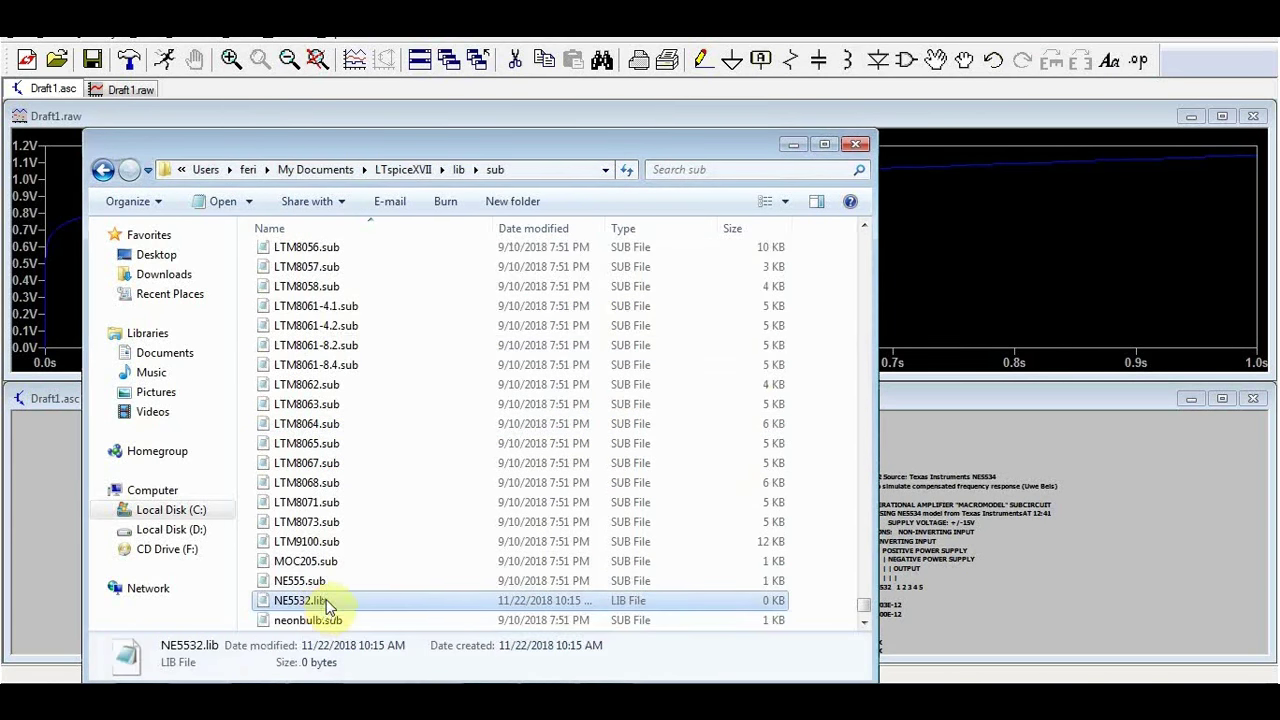
Step: Paste the NE5532 model text into NE5532.lib and save it
key(ctrl+v)
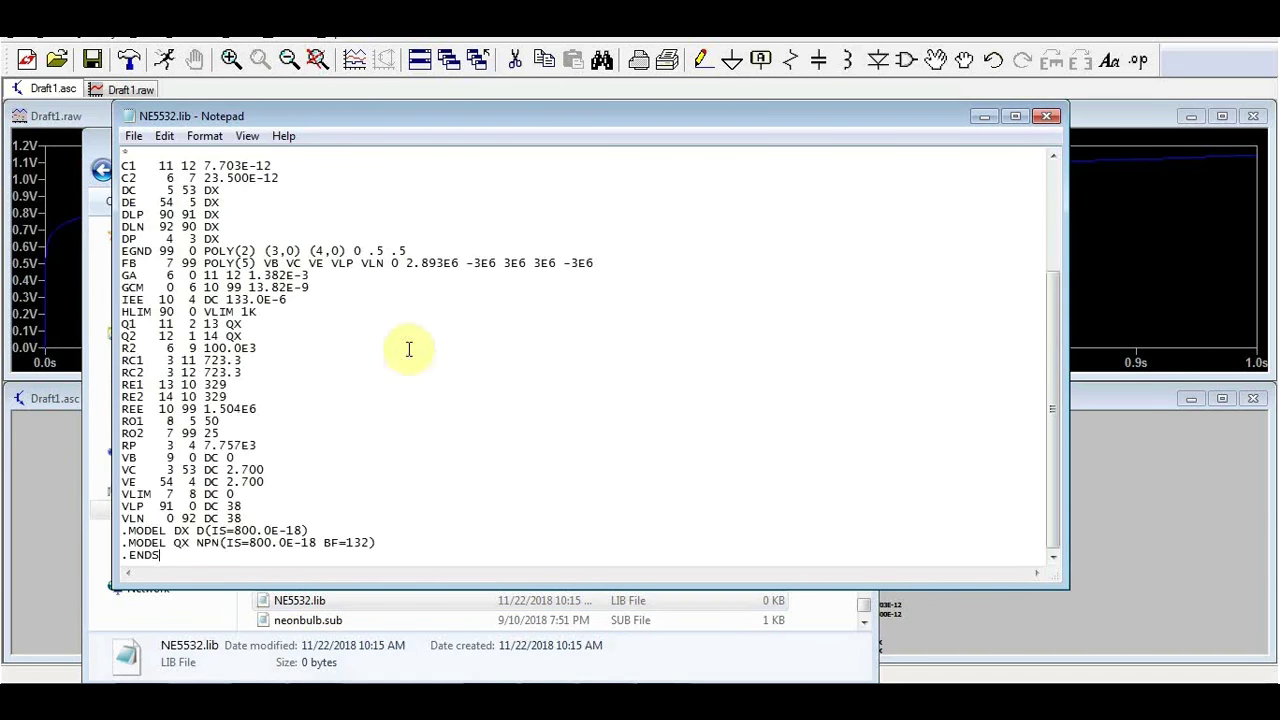
scroll(389, 390, up, 5)
click(133, 136)
click(160, 197)
Step: Turn the pasted NE5532 text into a comment, run, and dismiss the unknown subcircuit error
click(1046, 116)
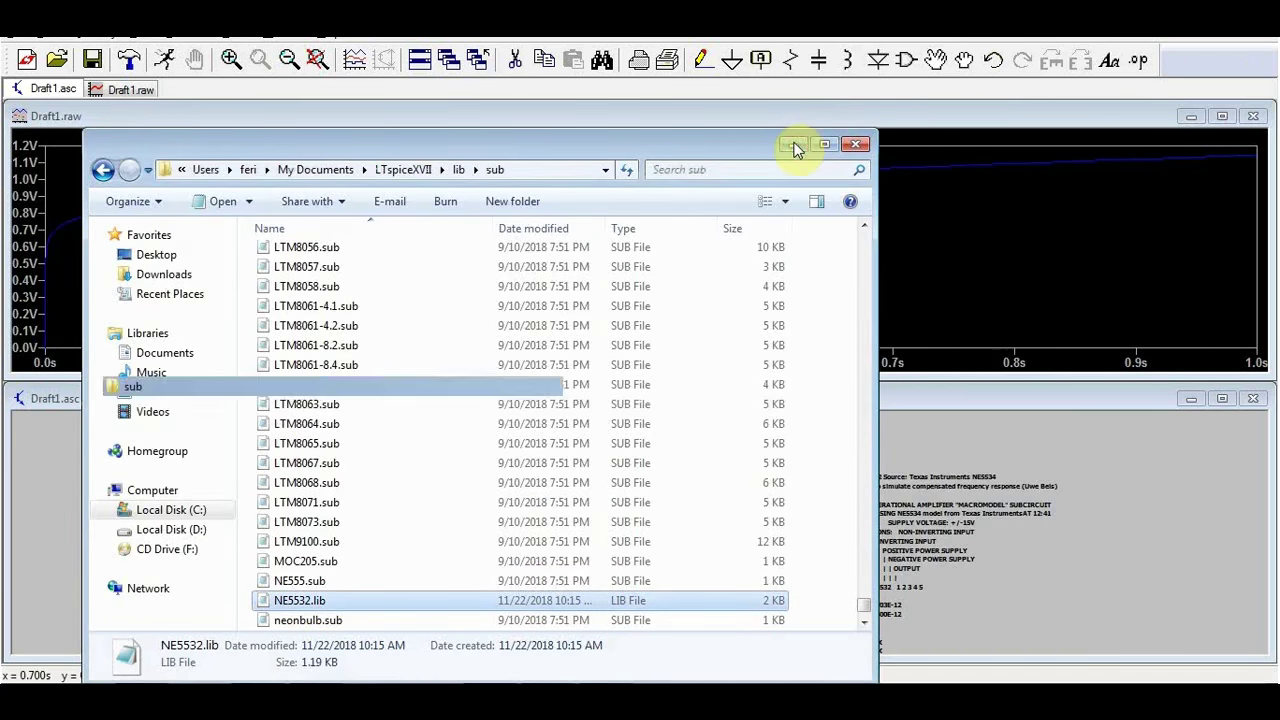
click(794, 477)
scroll(850, 528, up, 3)
right_click(855, 528)
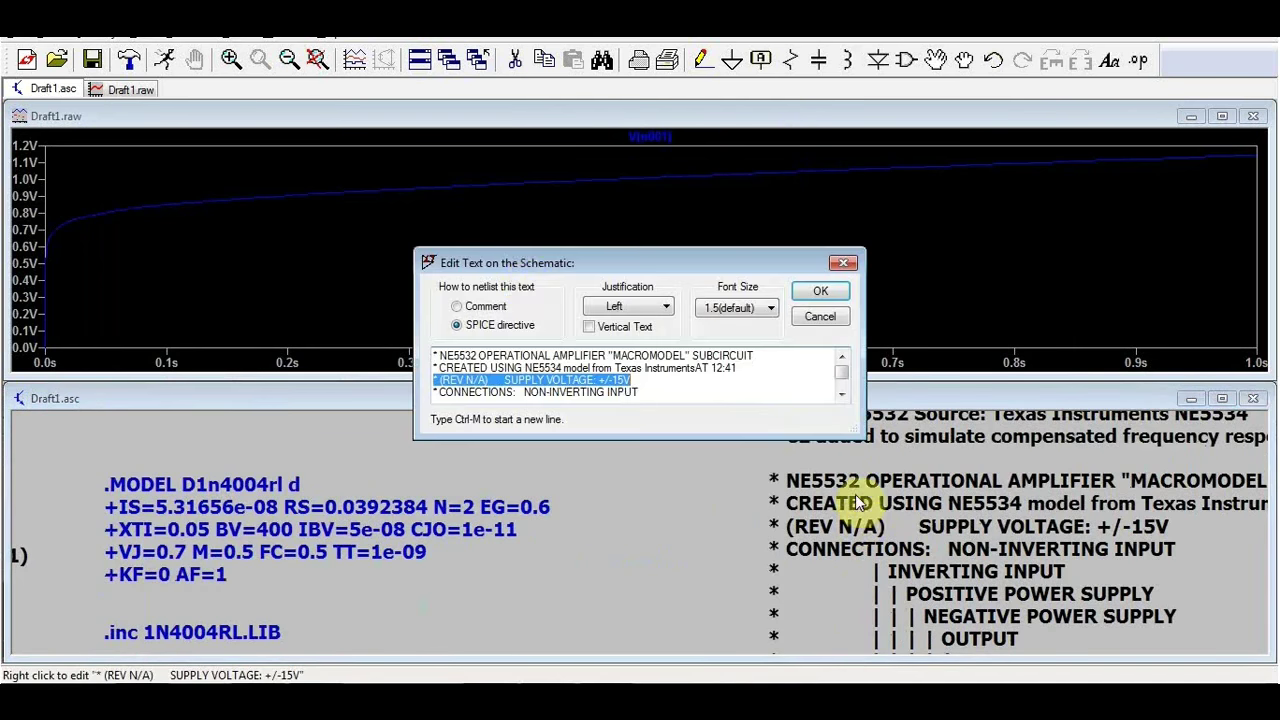
click(463, 313)
click(820, 291)
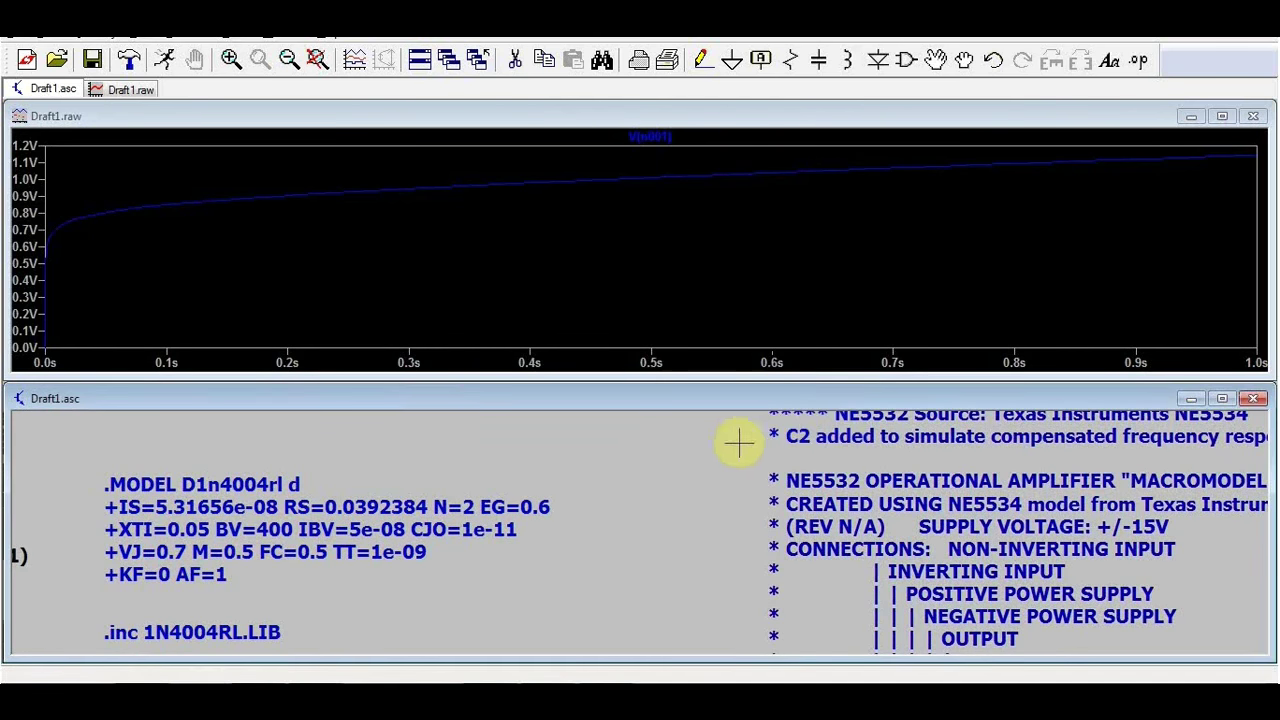
scroll(737, 440, down, 4)
scroll(501, 456, up, 2)
click(165, 59)
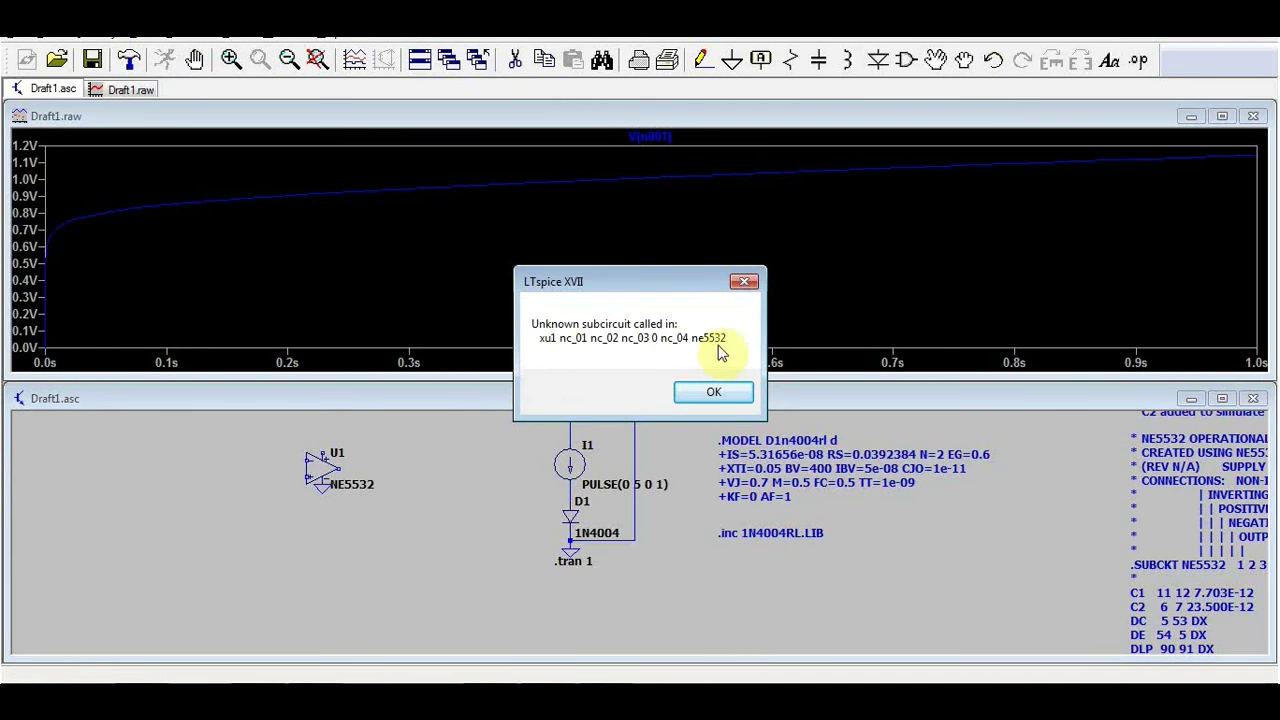
click(714, 394)
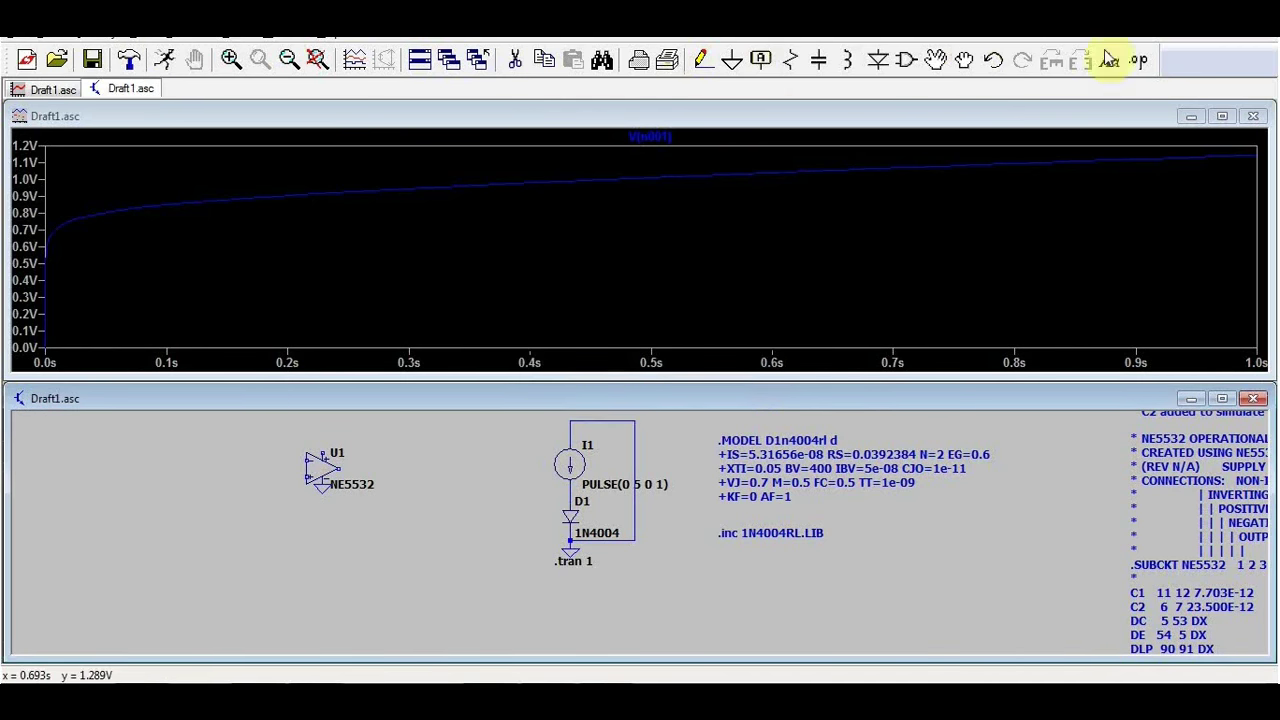
Step: Add a '.inc ne5532.lib' directive below U1 and rerun the simulation
click(1140, 60)
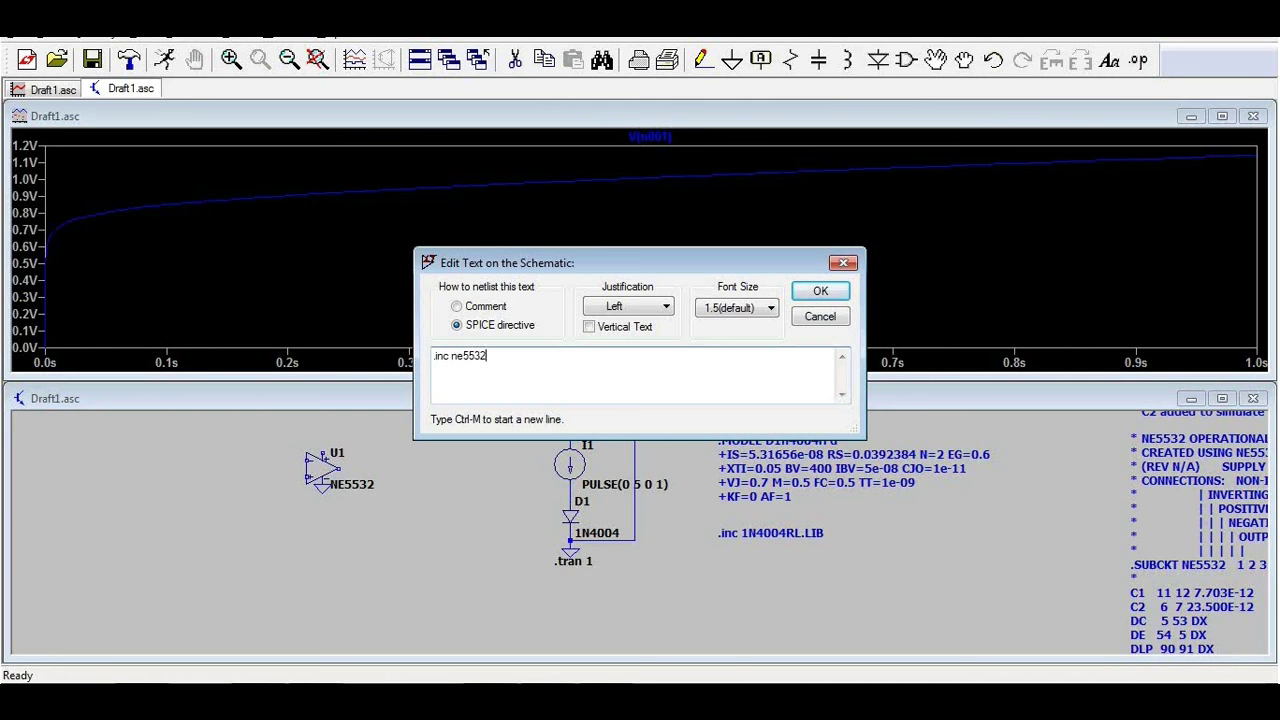
text(.inc ne5532.lib)
key(Return)
click(166, 61)
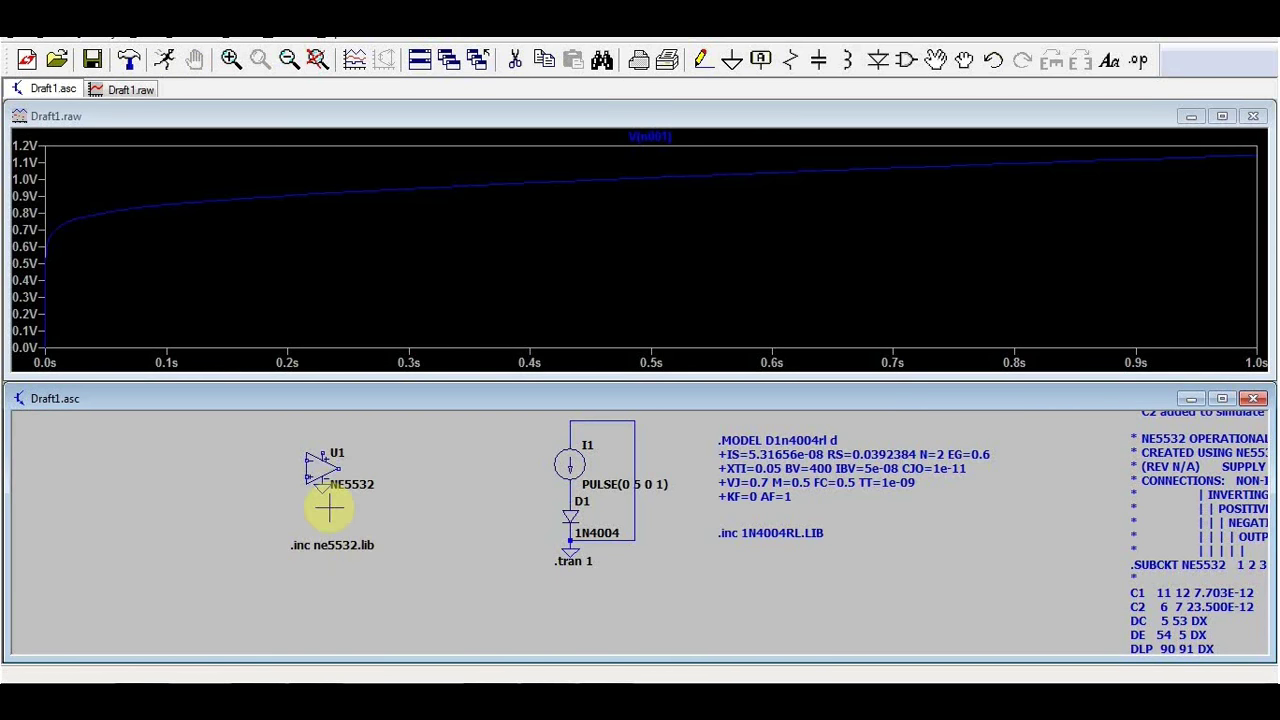
scroll(329, 510, up, 3)
scroll(314, 500, down, 2)
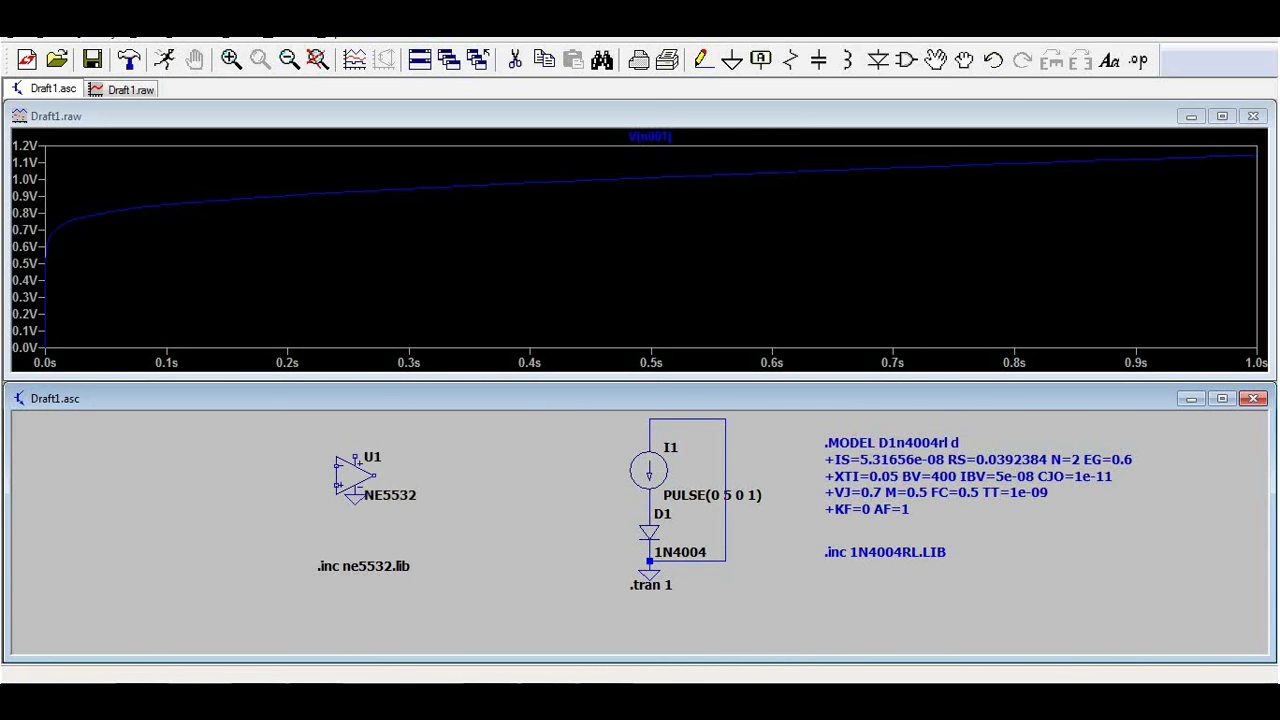
Step: Search 'cd4051 spice model' and download TI's SN74LV4051A PSpice Transient Model
key(alt+Tab)
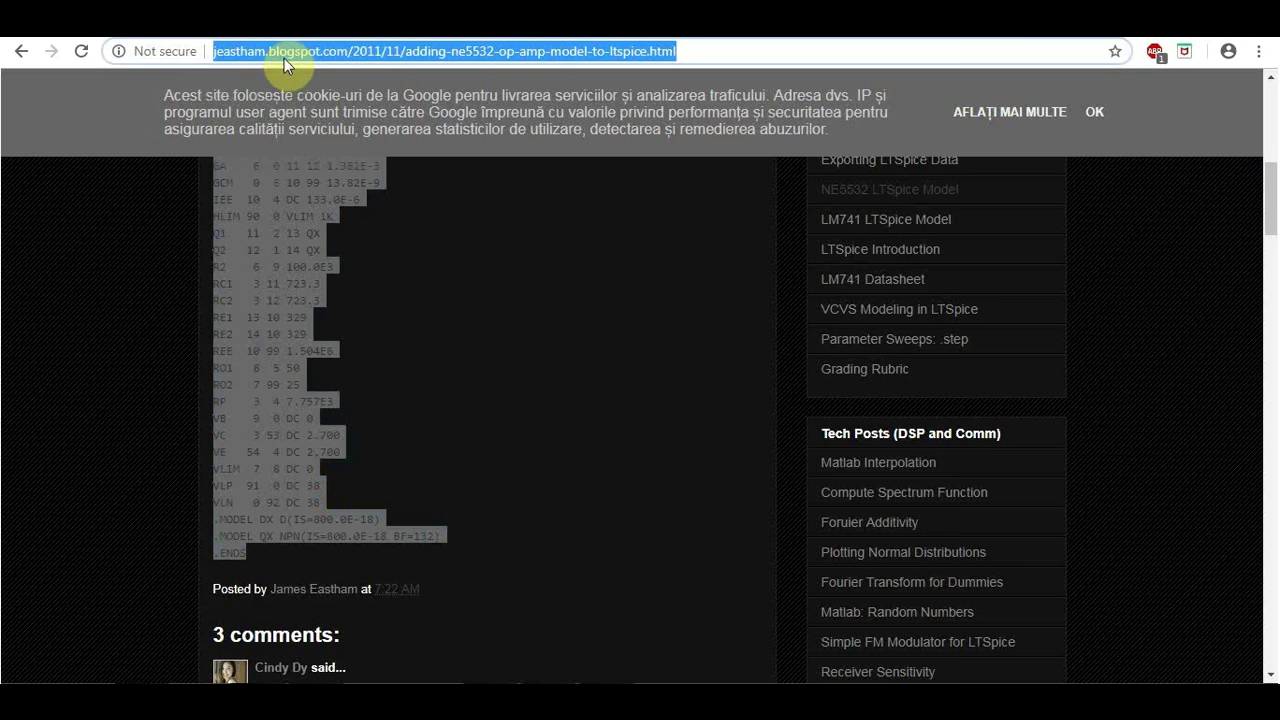
text(cd4)
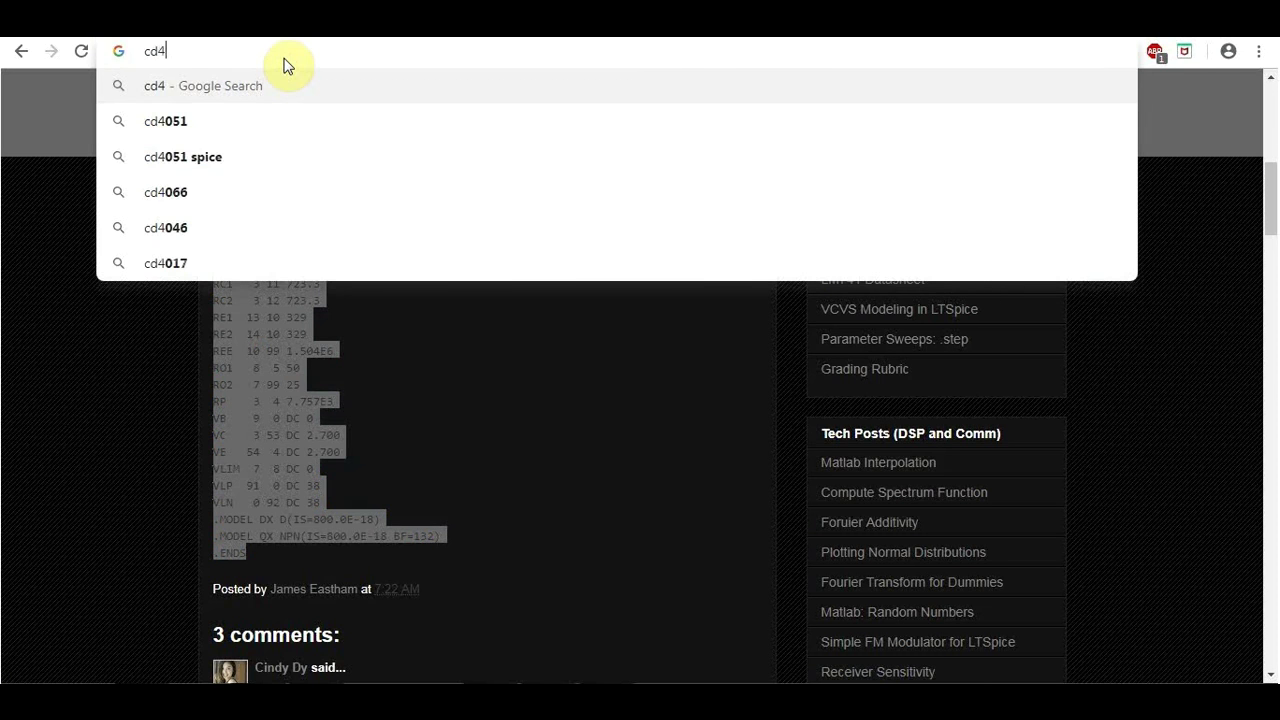
text(051 spic)
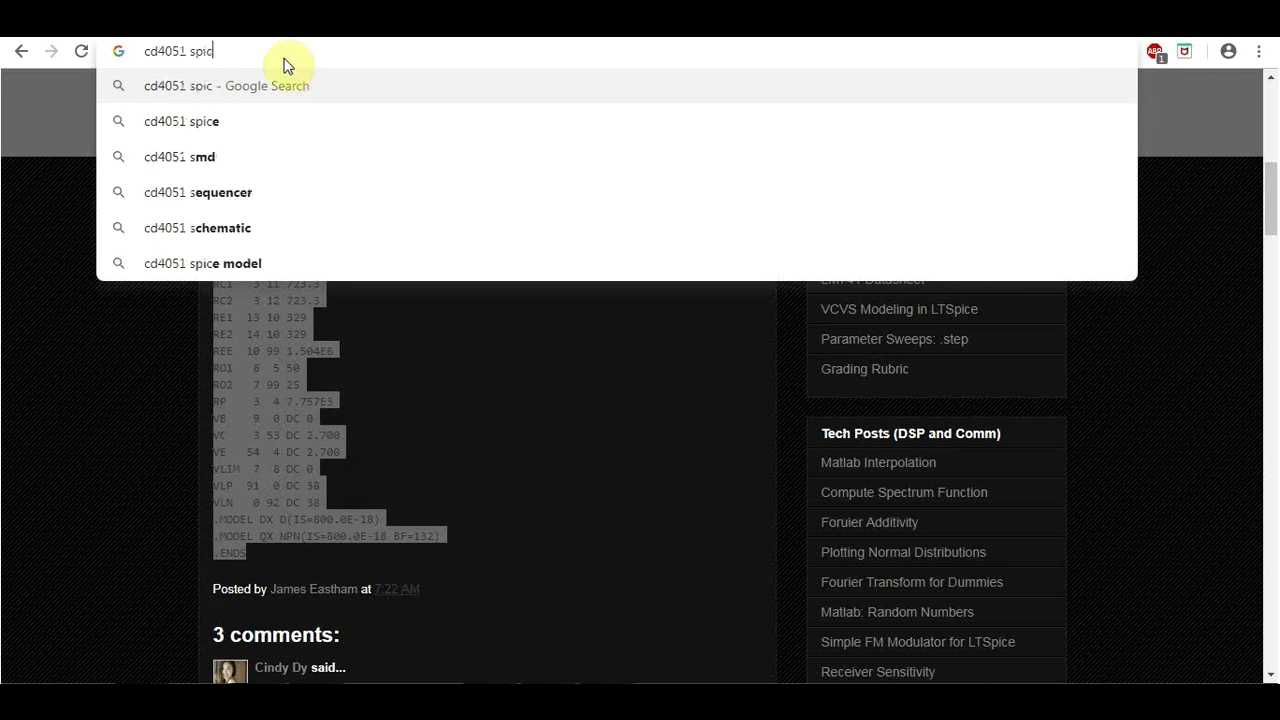
text(e model)
key(Return)
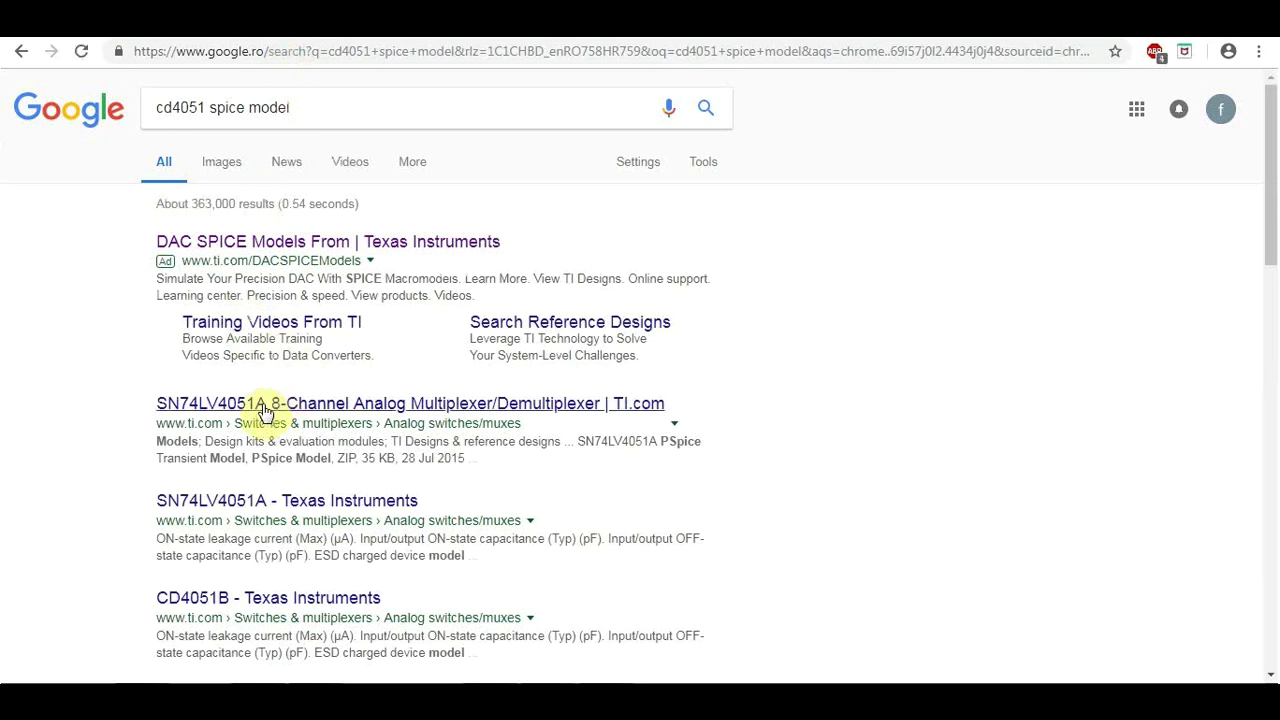
scroll(245, 300, down, 3)
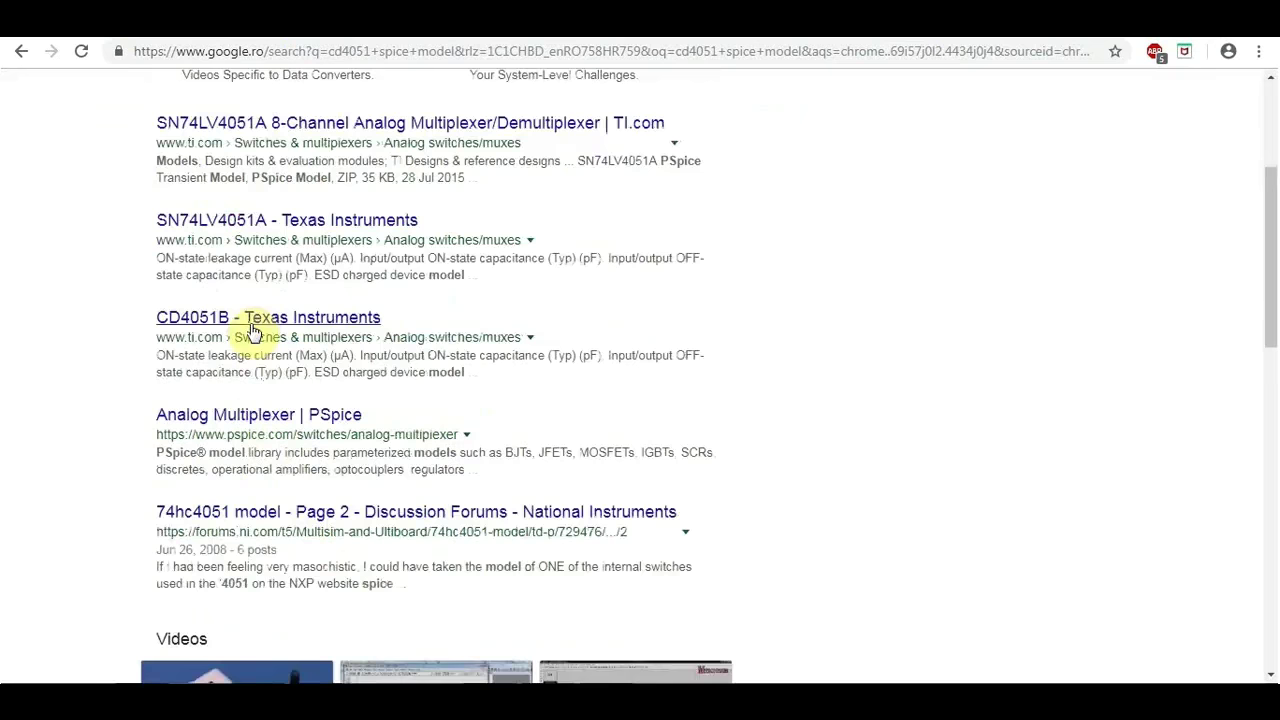
click(252, 316)
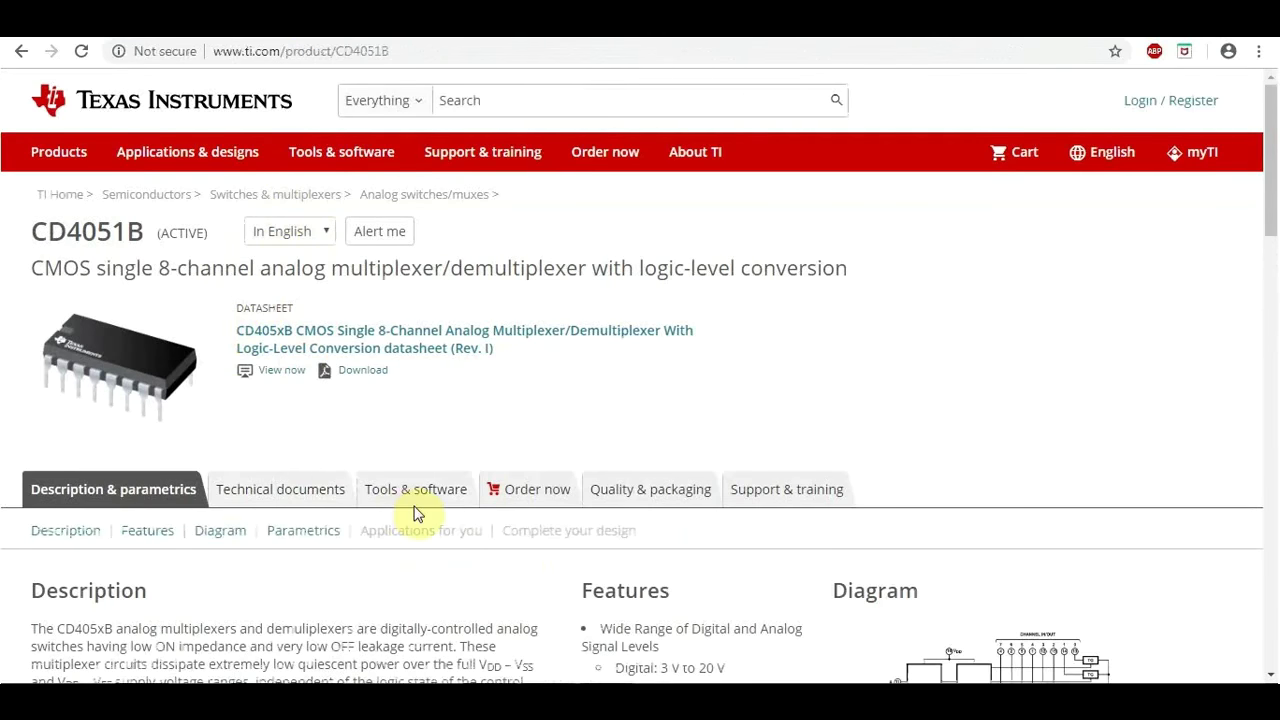
key(ctrl+w)
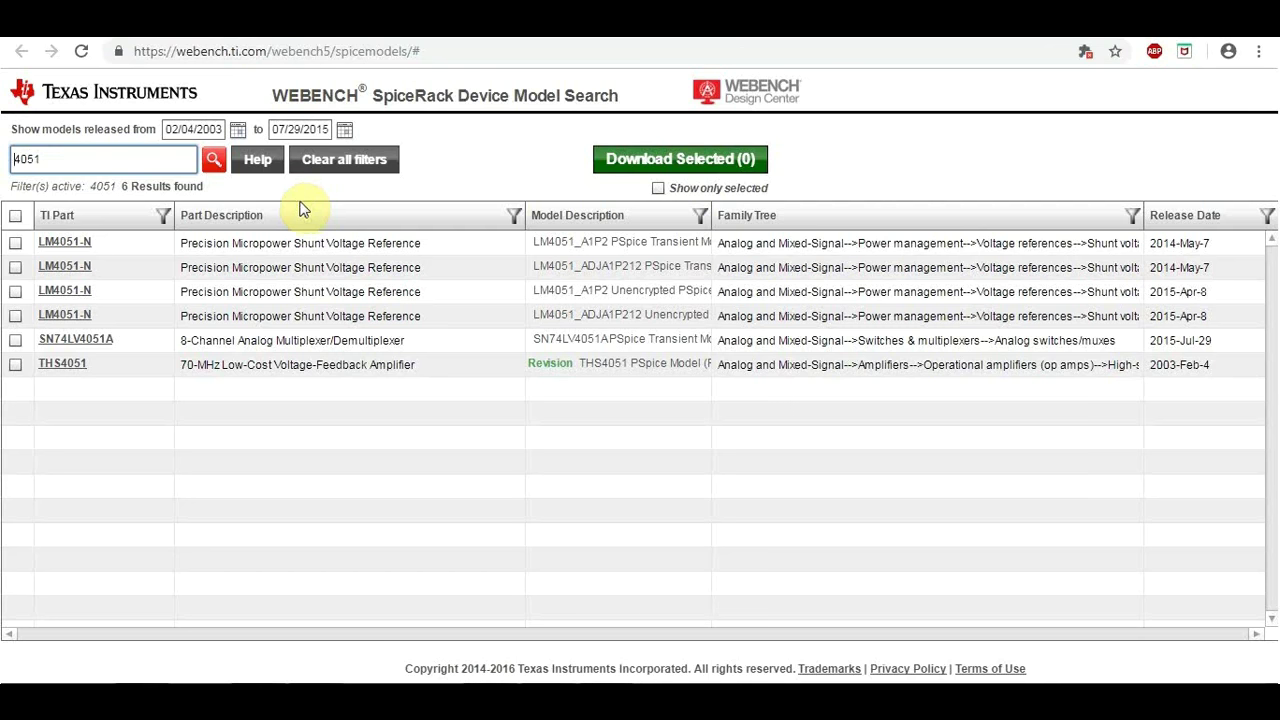
click(88, 345)
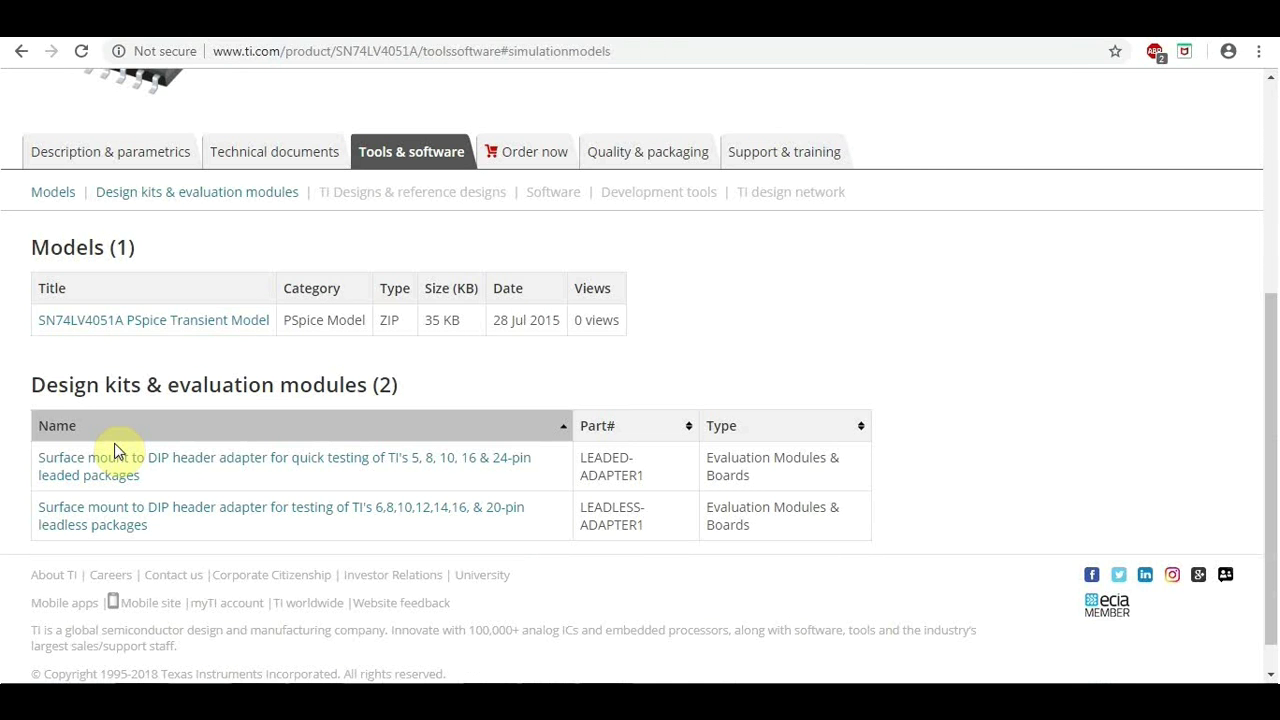
click(184, 322)
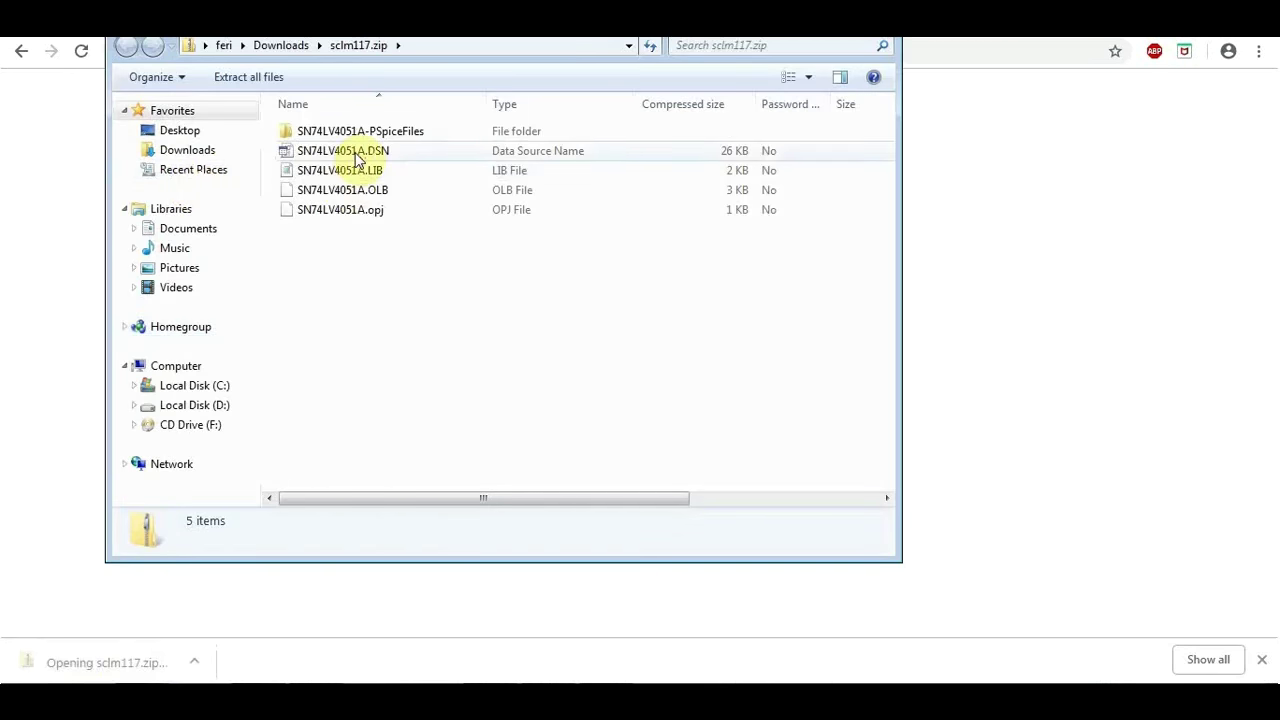
Step: Copy SN74LV4051A.LIB from the downloaded zip into the LTspice lib\sub folder
click(358, 172)
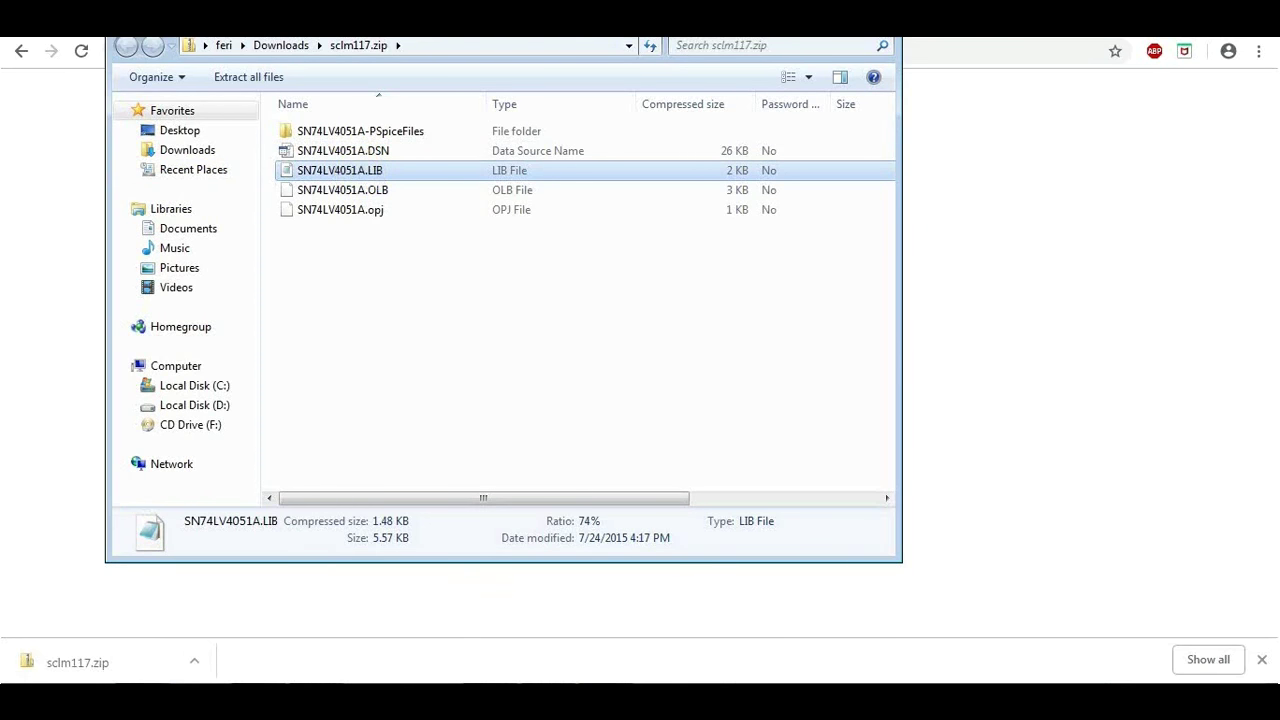
key(alt+Tab)
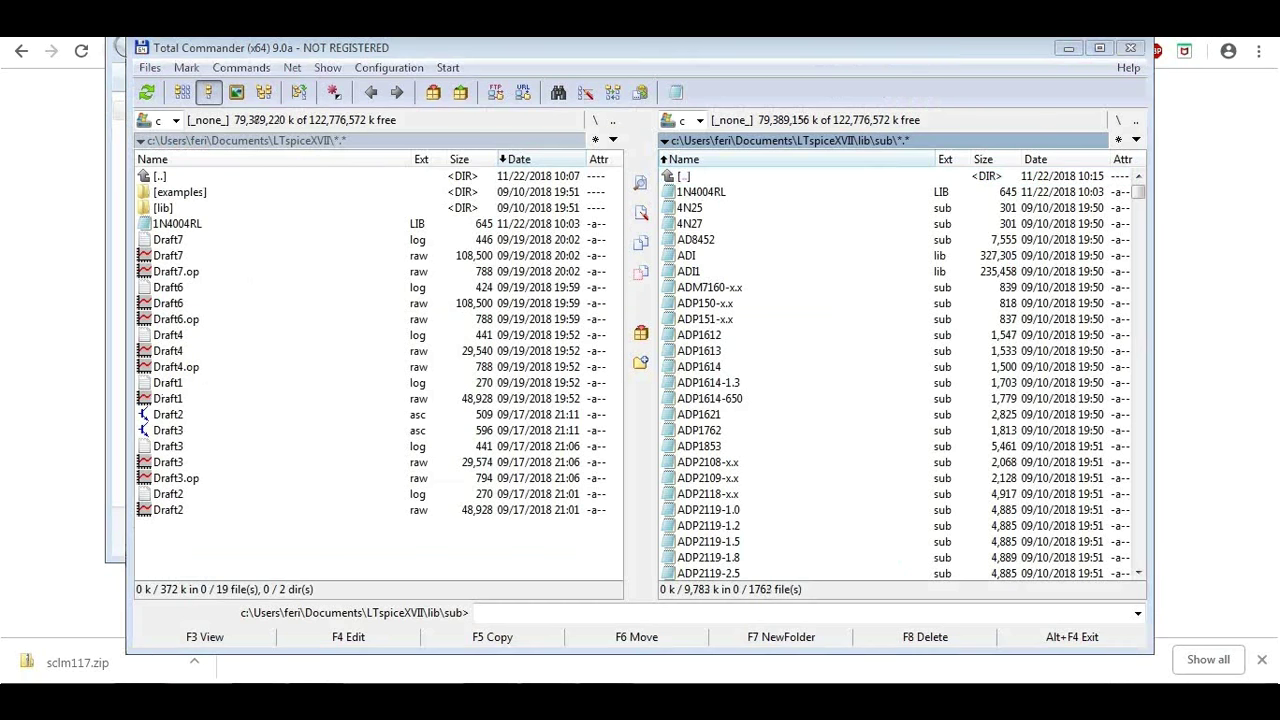
key(alt+Tab)
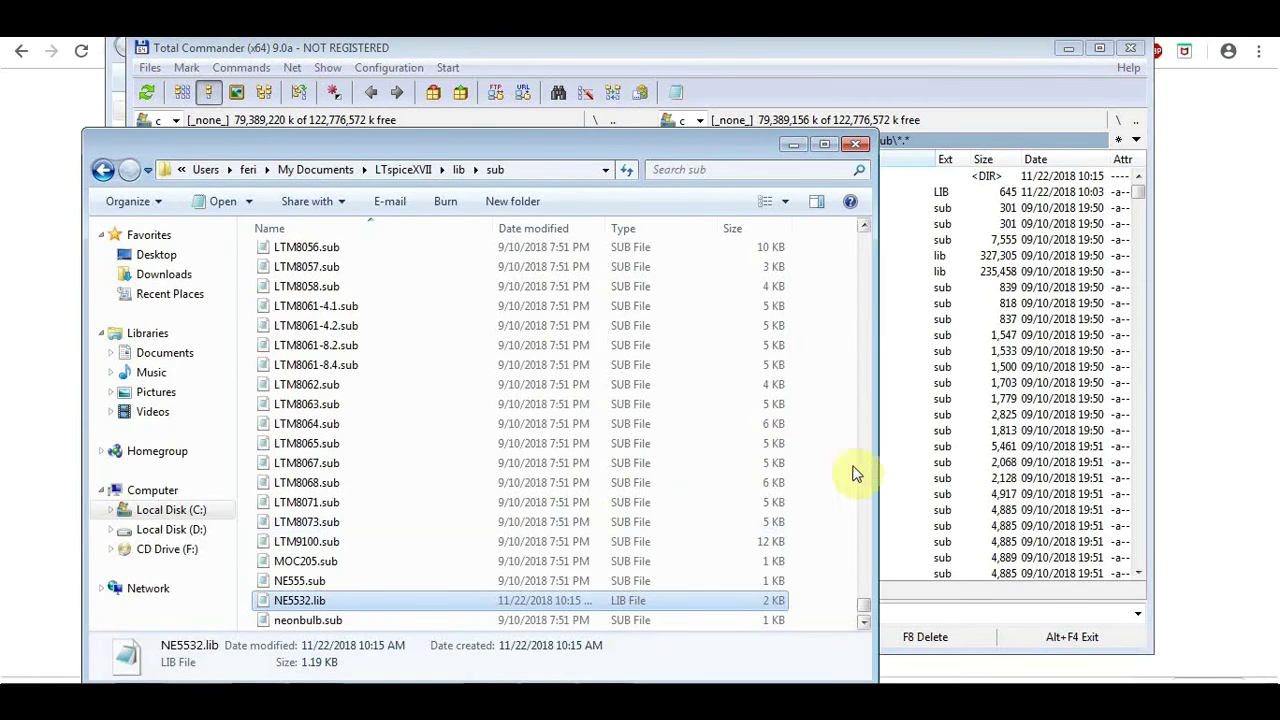
key(ctrl+v)
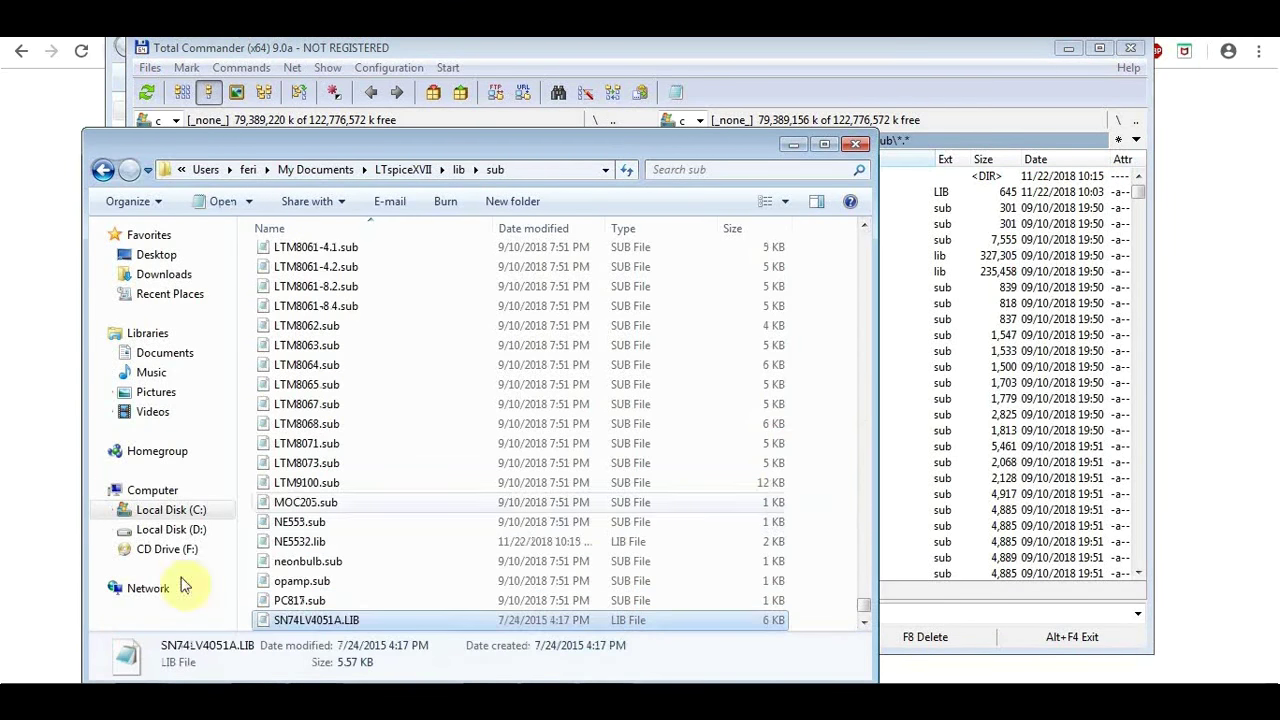
Step: Open SN74LV4051A.LIB in Notepad, select the .SUBCKT pin names, then close it
double_click(310, 622)
scroll(200, 300, down, 8)
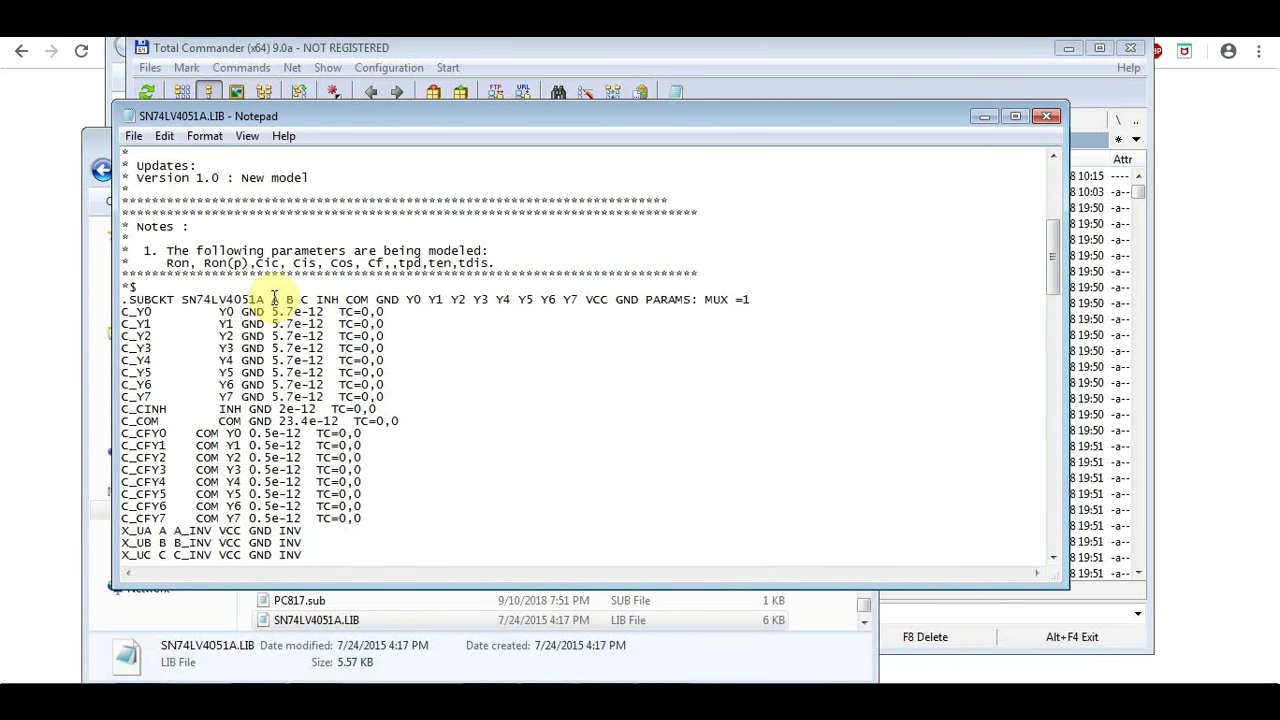
drag(267, 299, 585, 290)
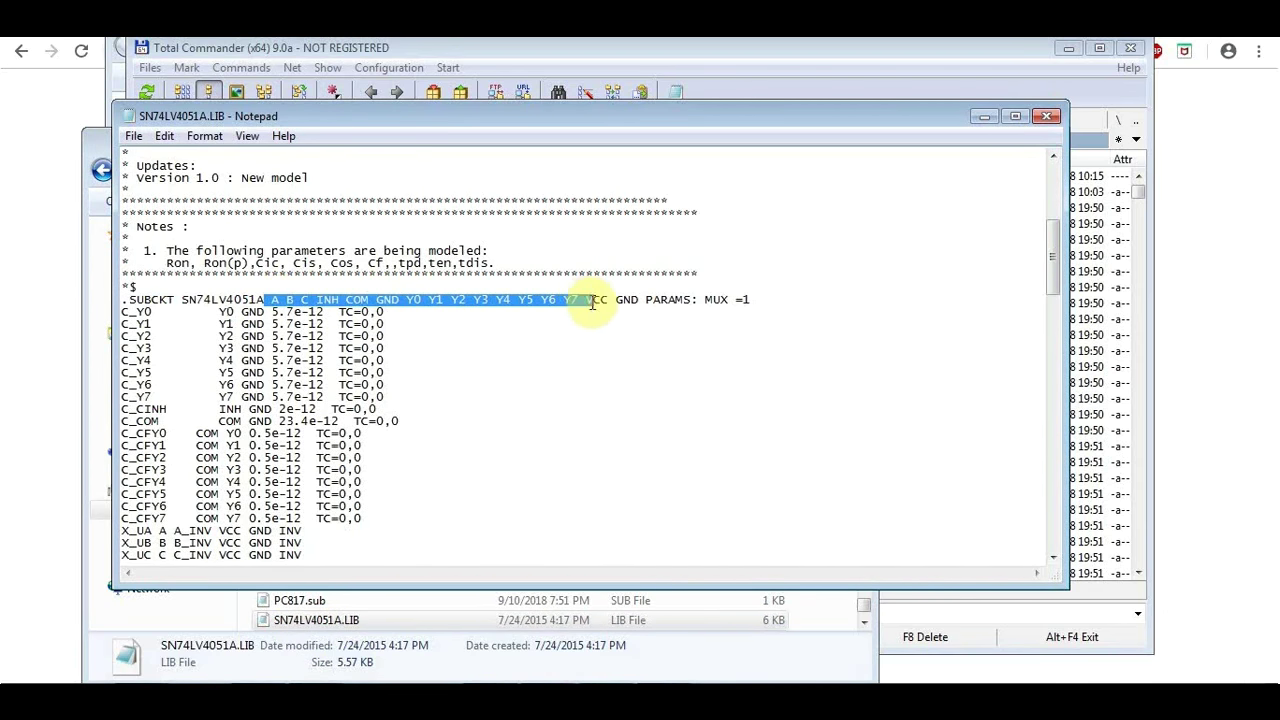
click(1045, 118)
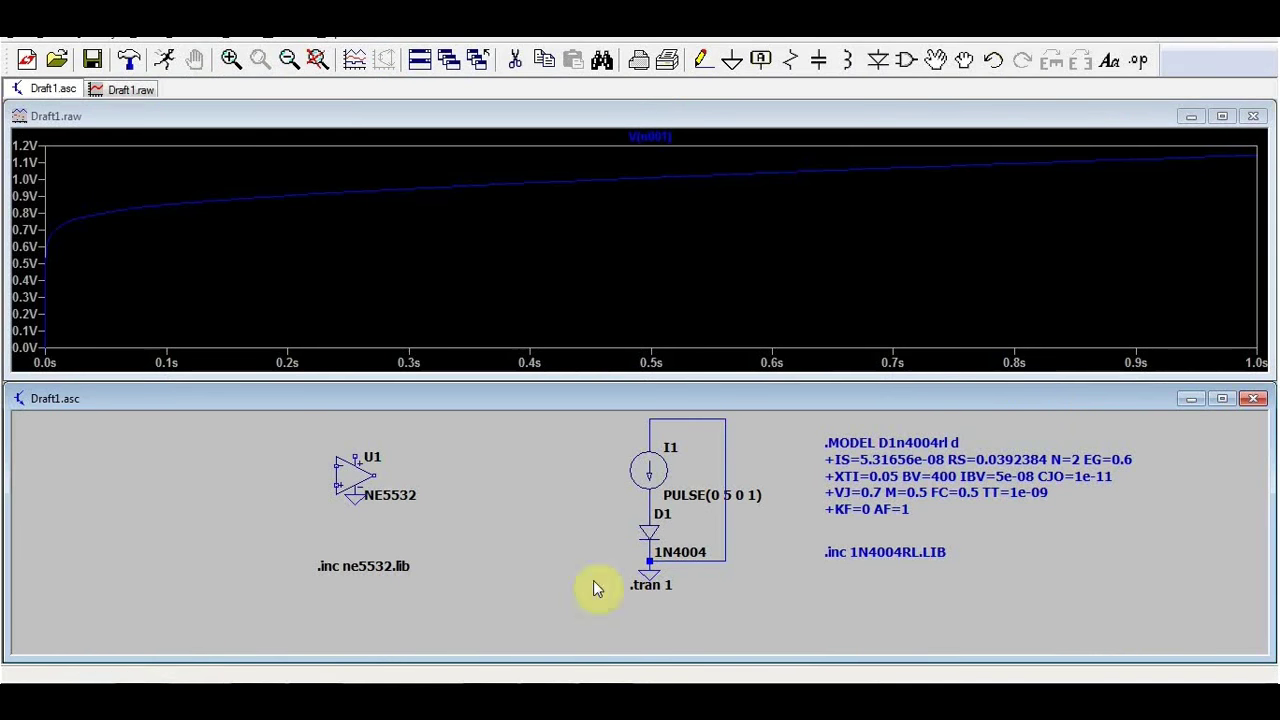
Step: Open SN74LV4051A.LIB from Documents\LTspiceXVII\lib\sub, listing All Files sorted by date modified
click(35, 38)
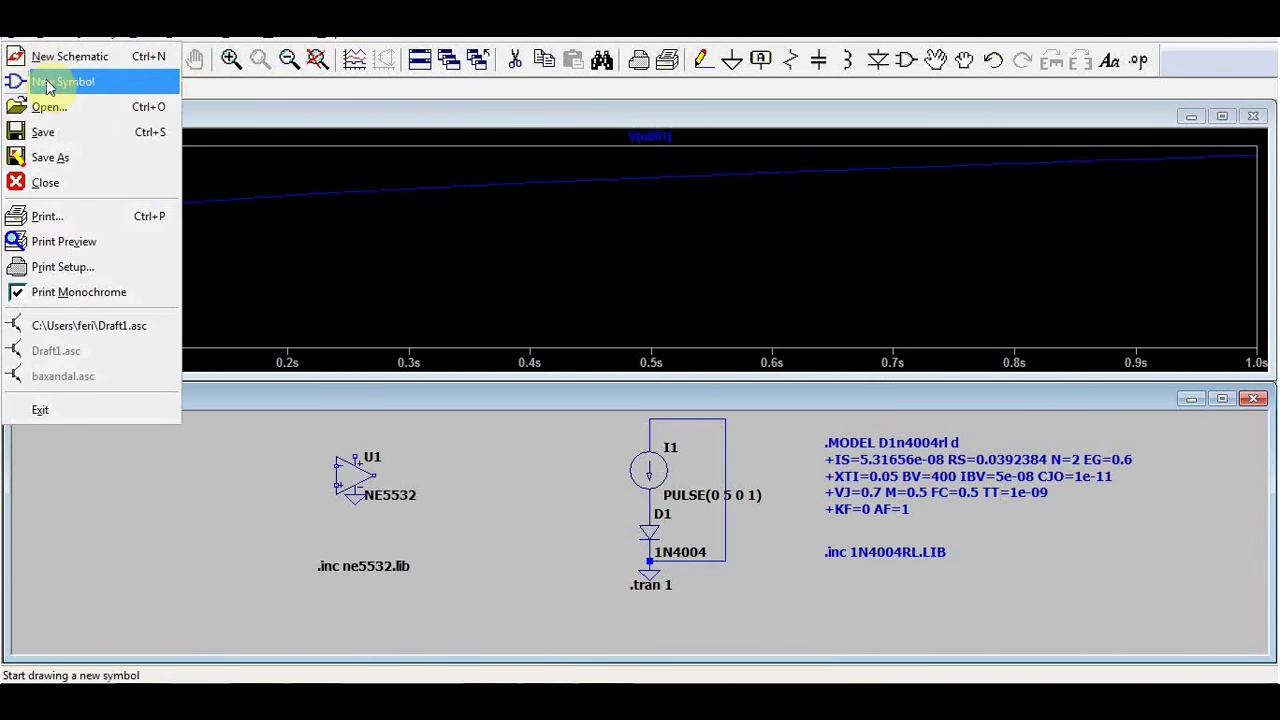
click(67, 105)
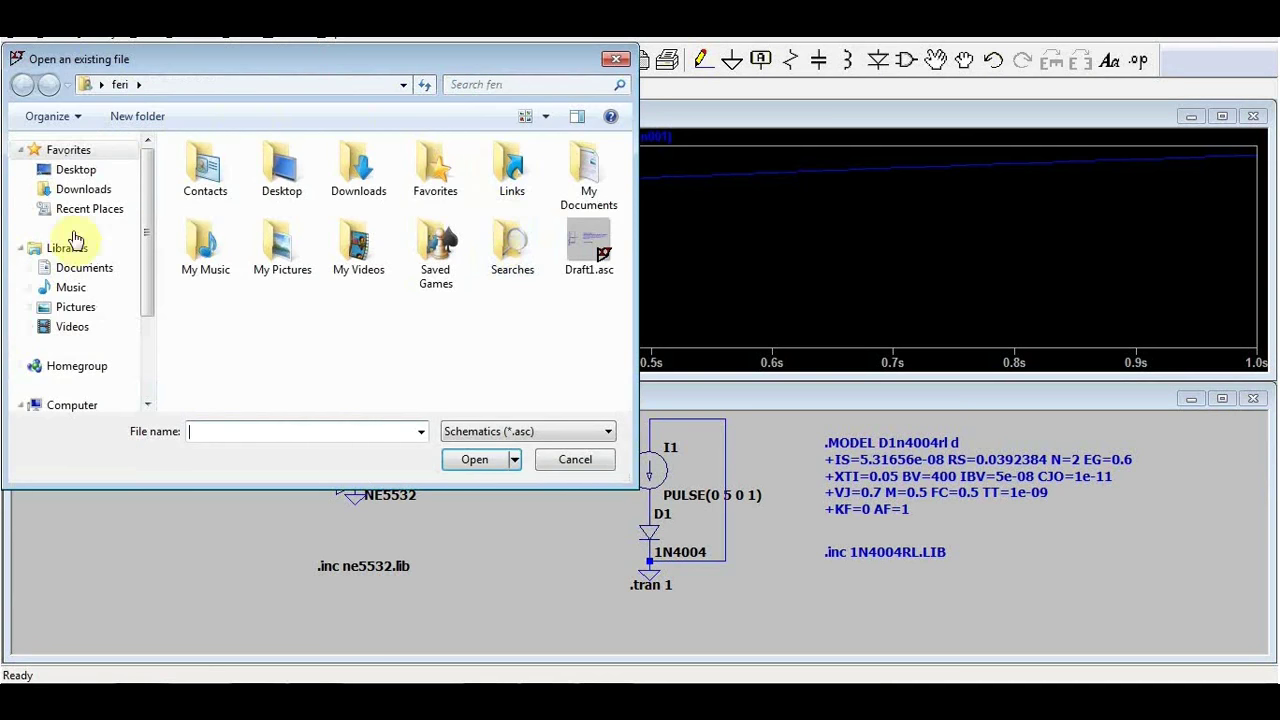
drag(145, 268, 144, 330)
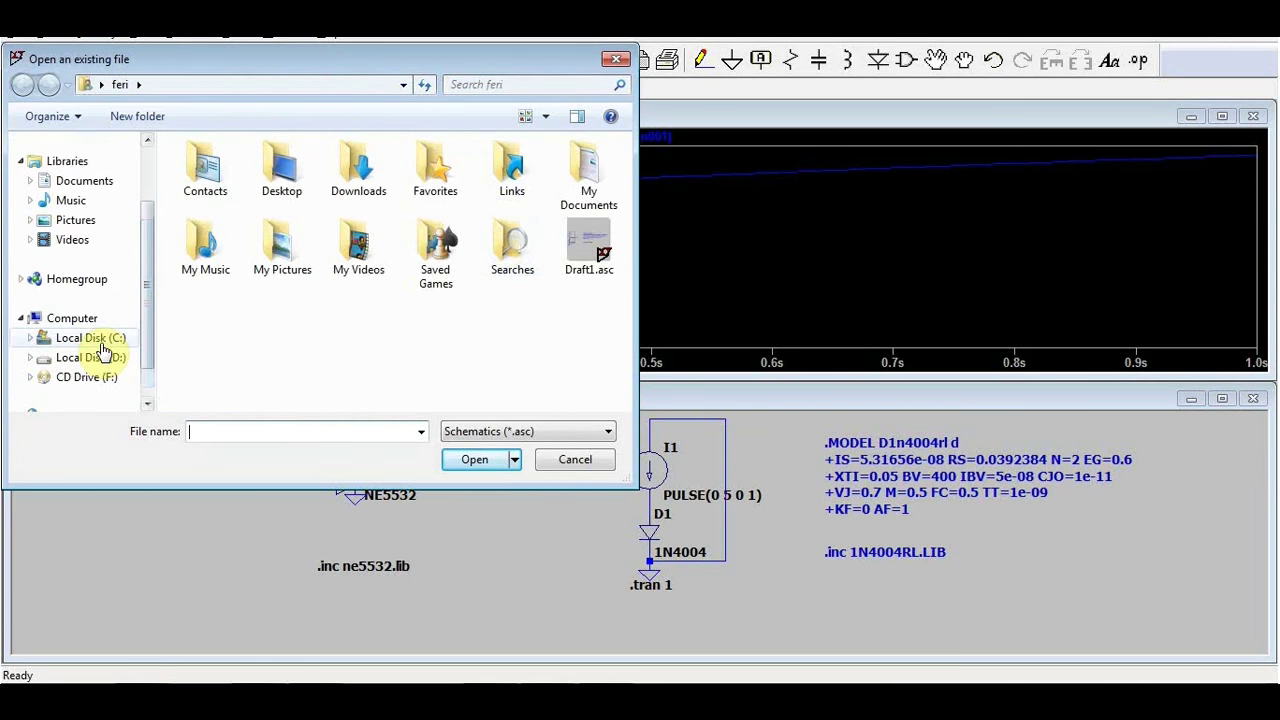
click(114, 337)
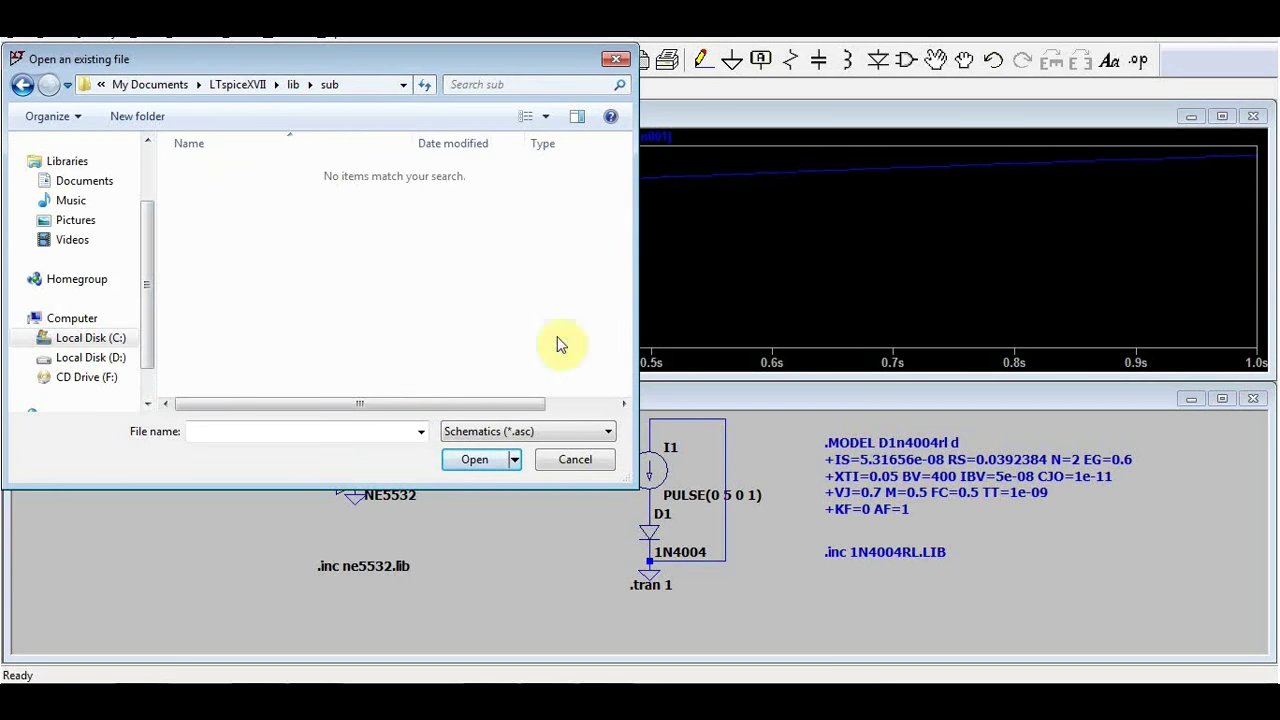
click(556, 431)
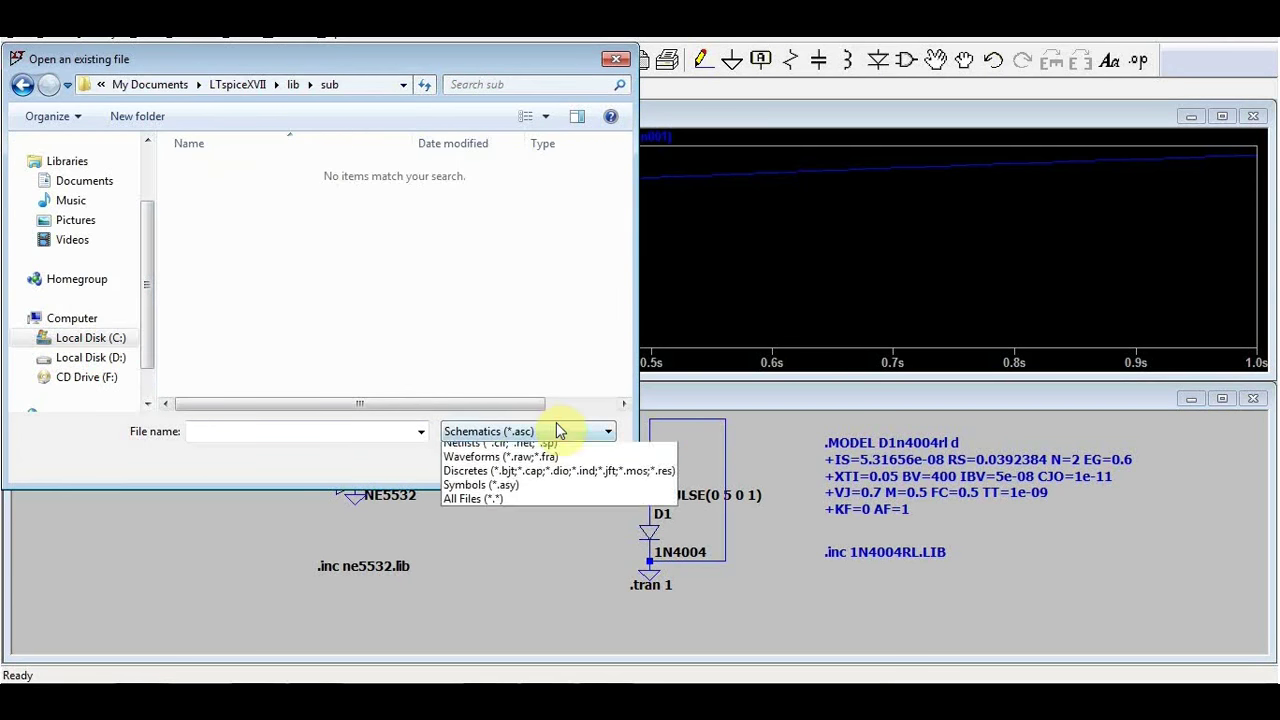
click(484, 521)
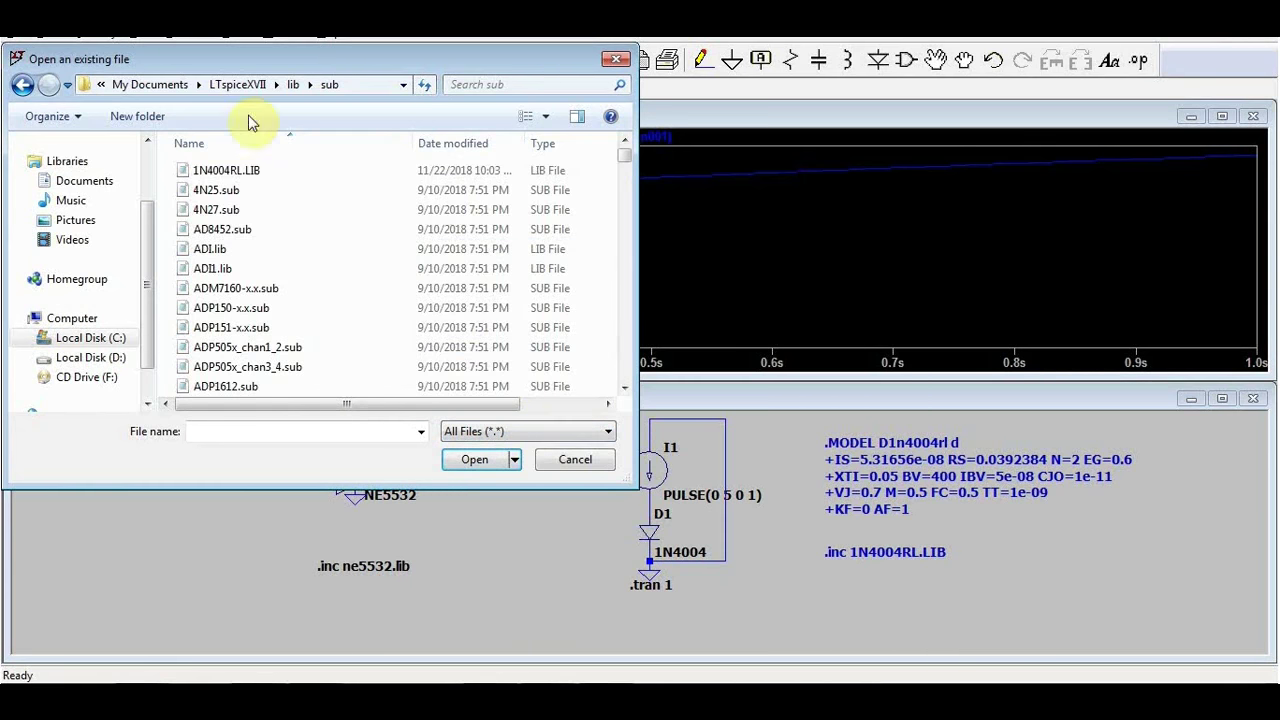
click(480, 147)
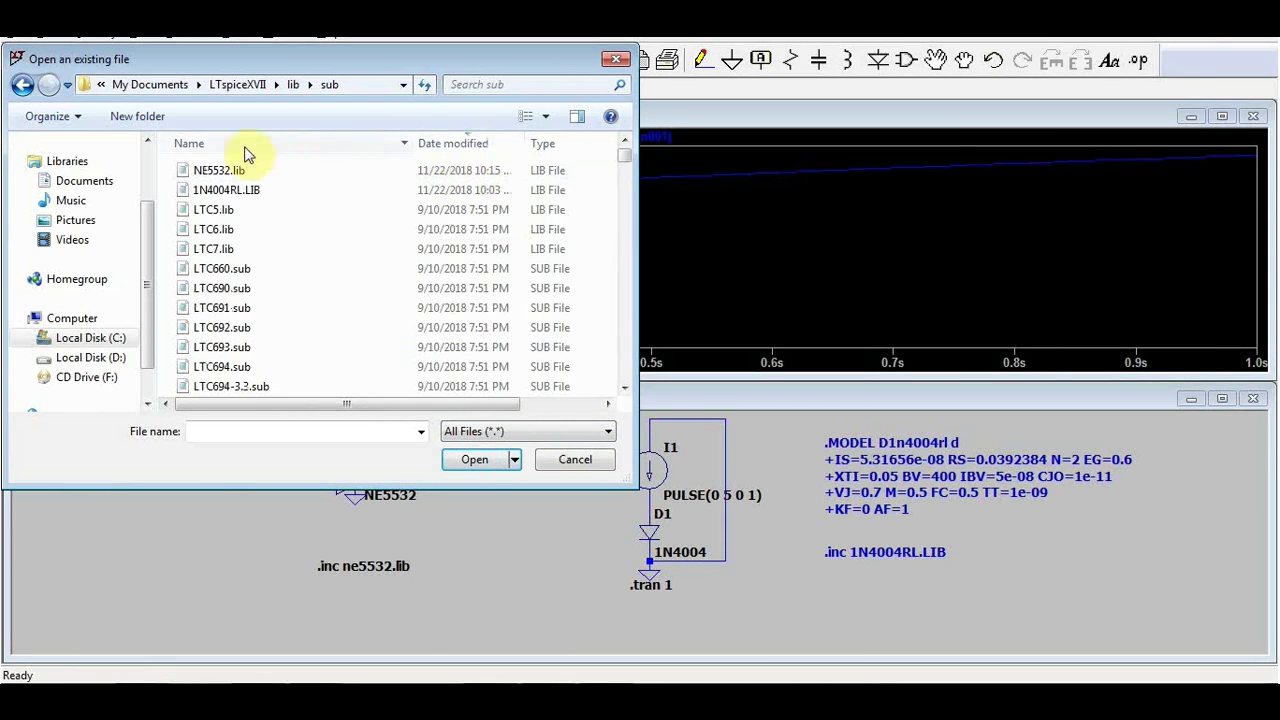
scroll(250, 390, down, 10)
double_click(250, 388)
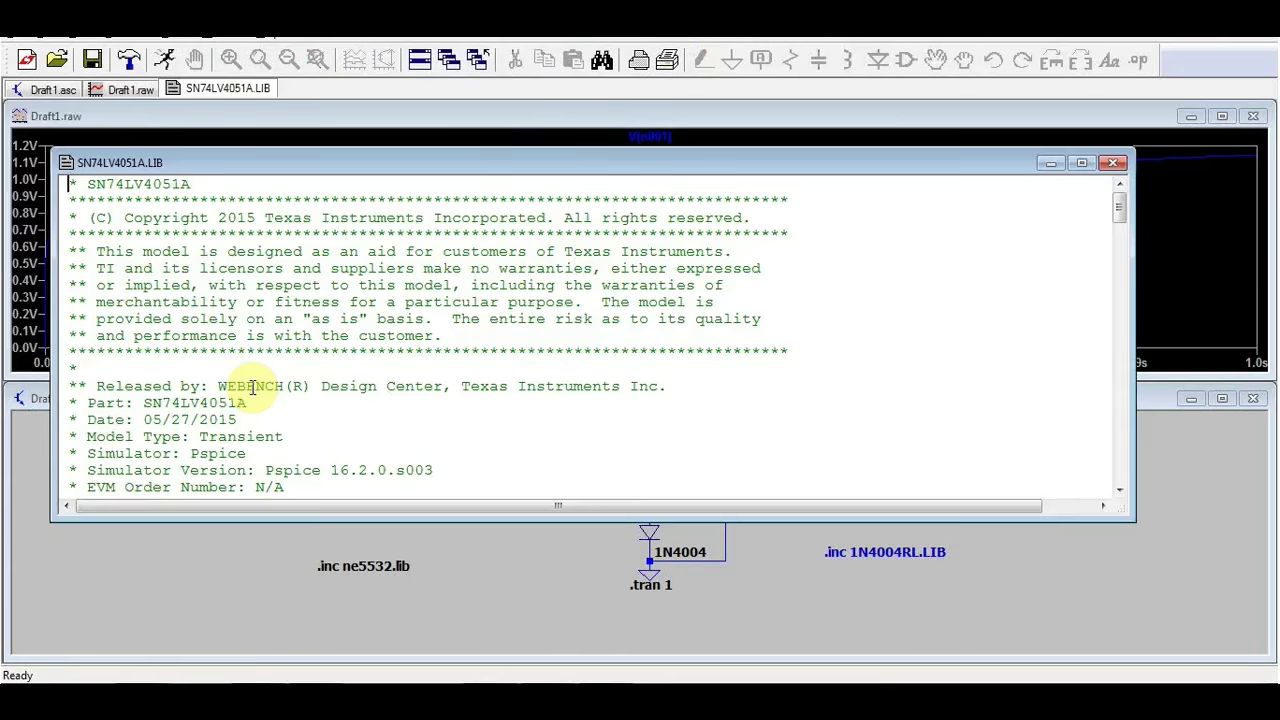
Step: Maximize the SN74LV4051A.LIB text and scroll to the .SUBCKT SN74LV4051A line and its pin list
click(1081, 162)
scroll(345, 277, down, 3)
scroll(345, 277, down, 9)
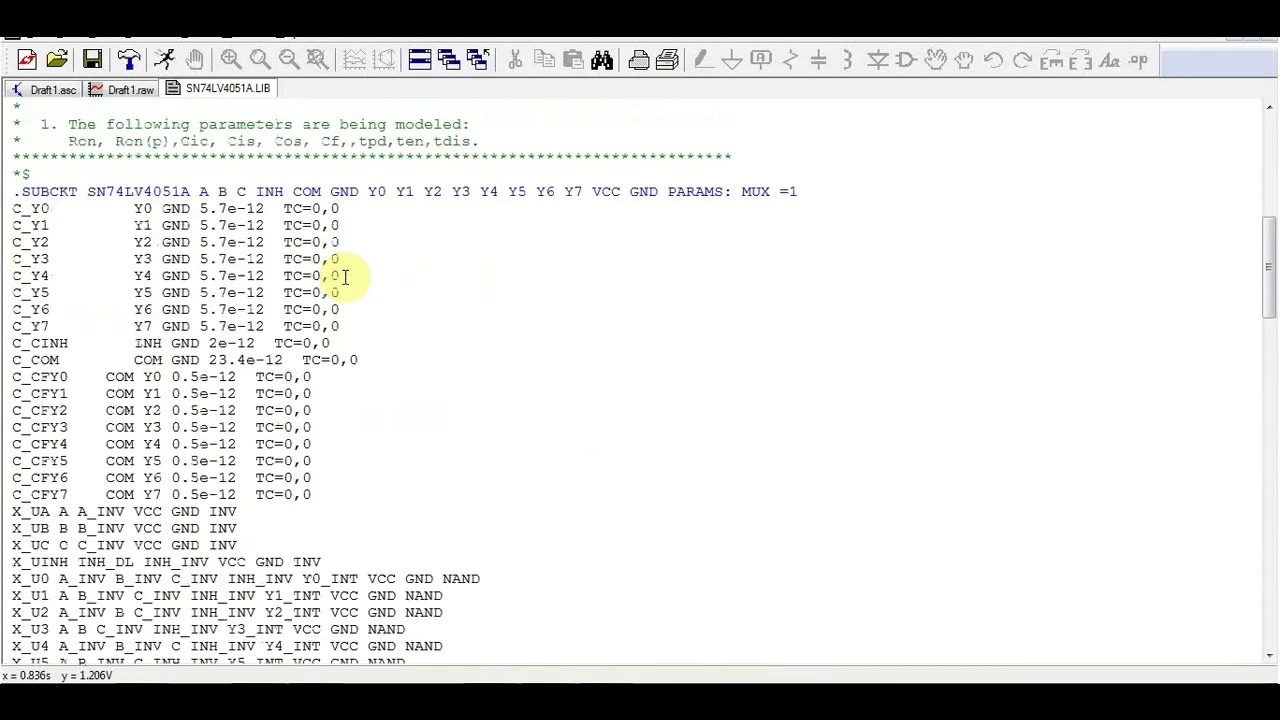
scroll(130, 334, up, 3)
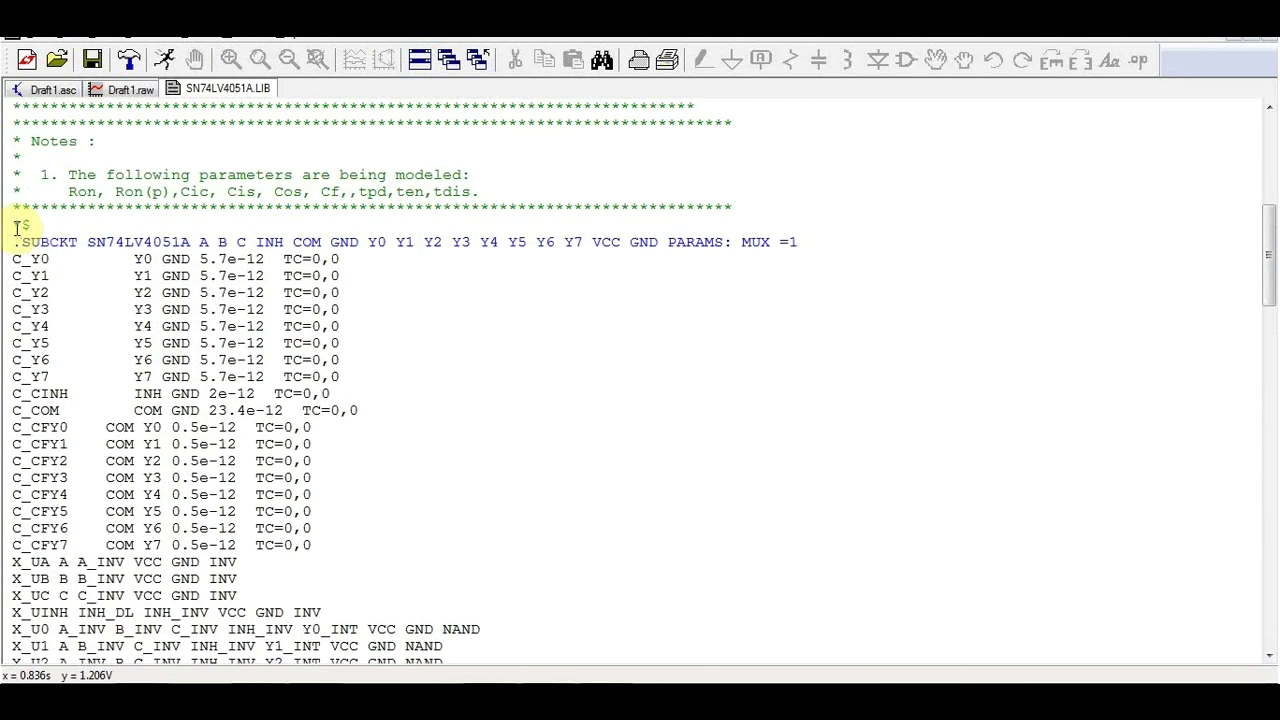
drag(13, 242, 79, 244)
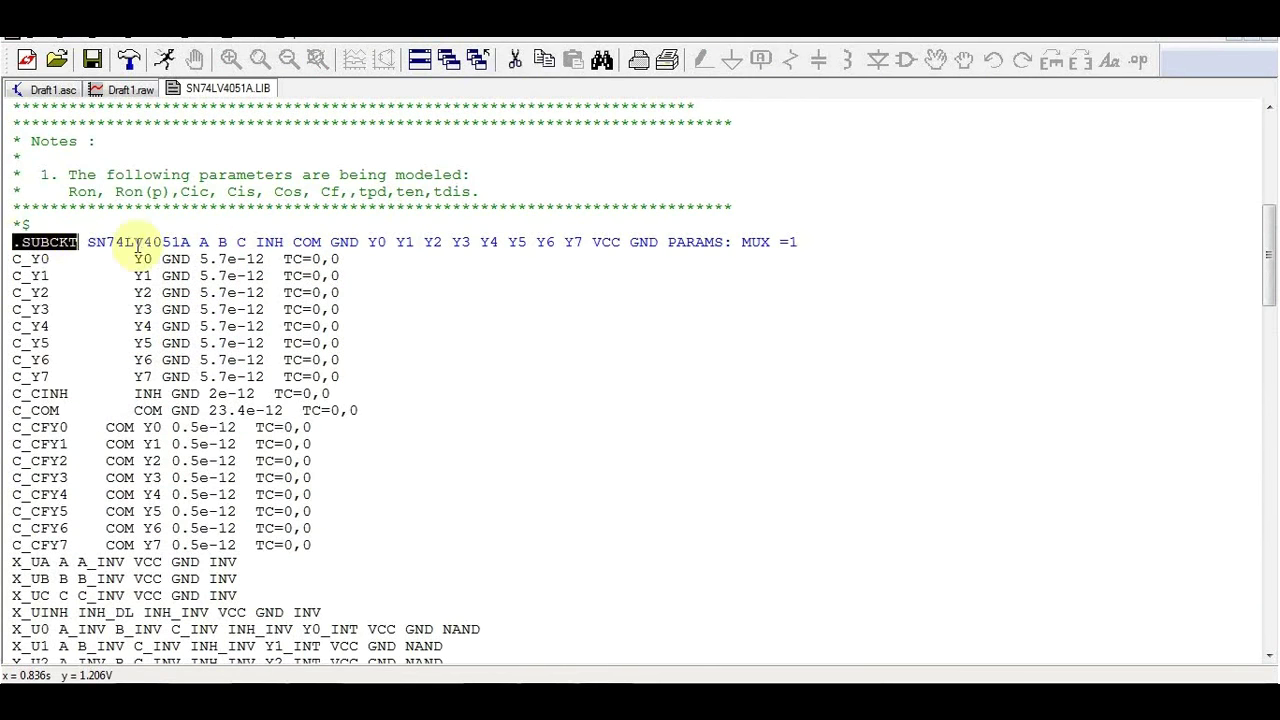
scroll(78, 285, down, 1)
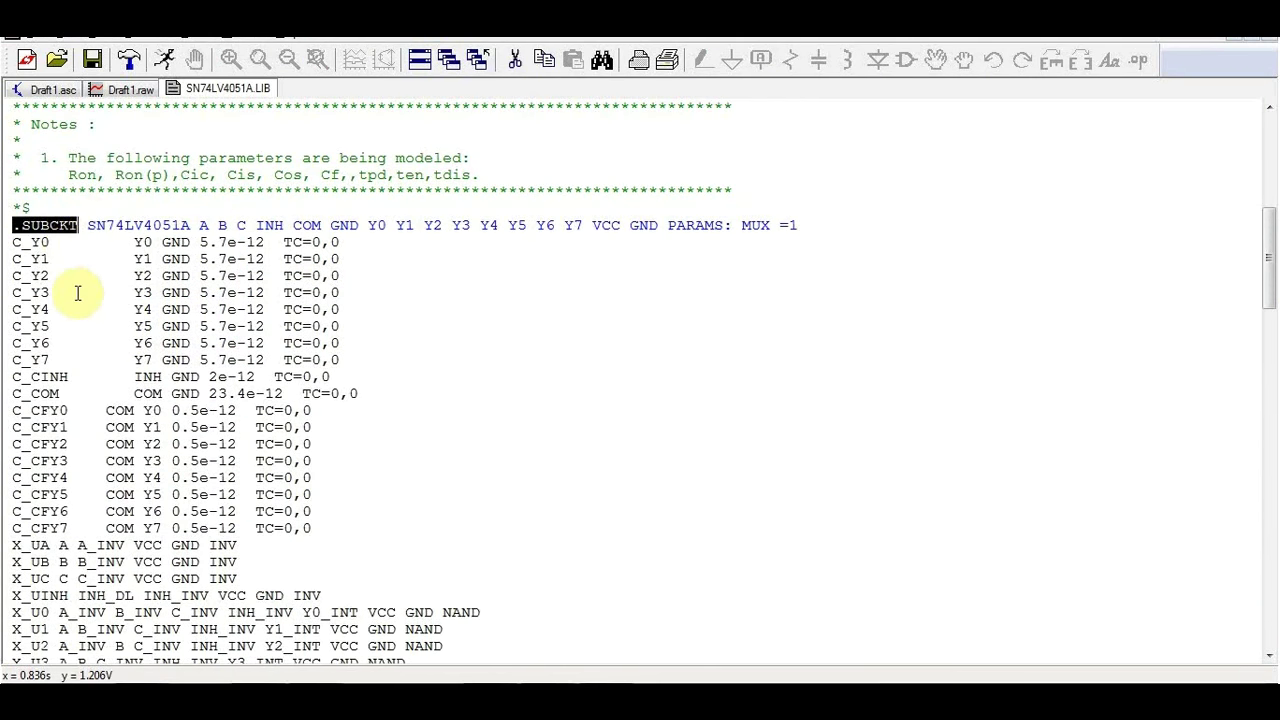
scroll(106, 374, down, 2)
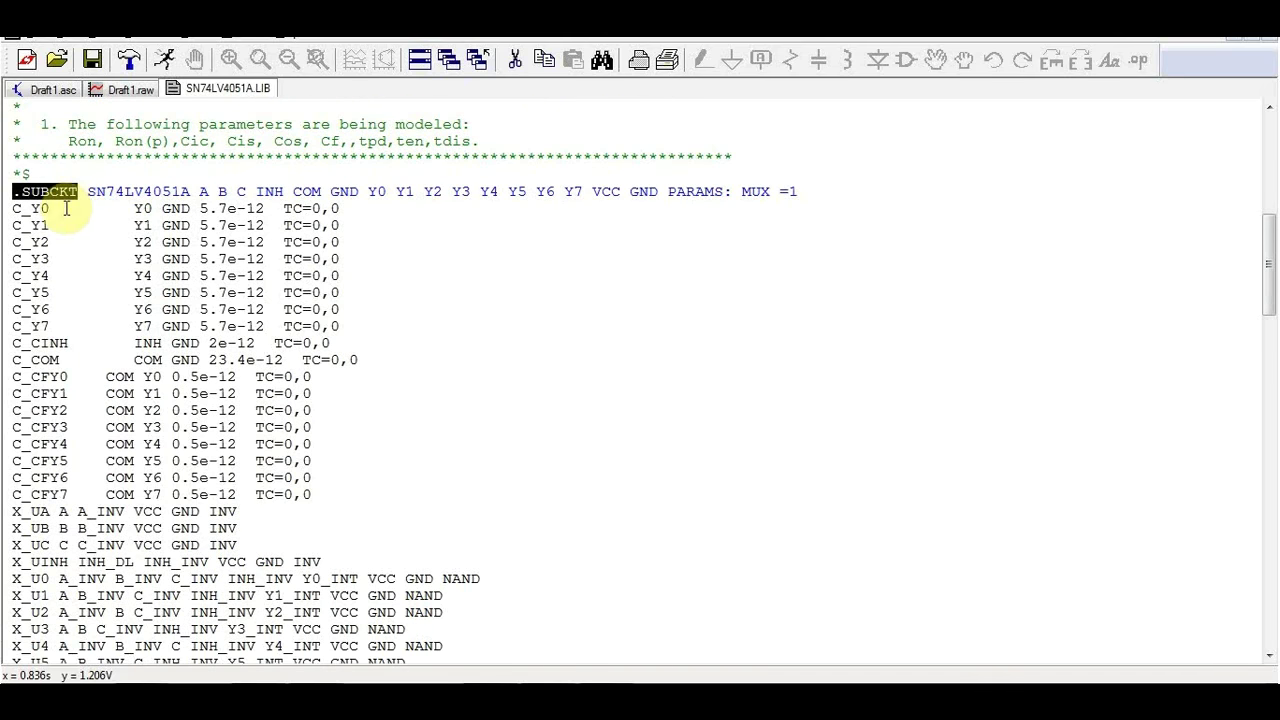
scroll(114, 600, down, 10)
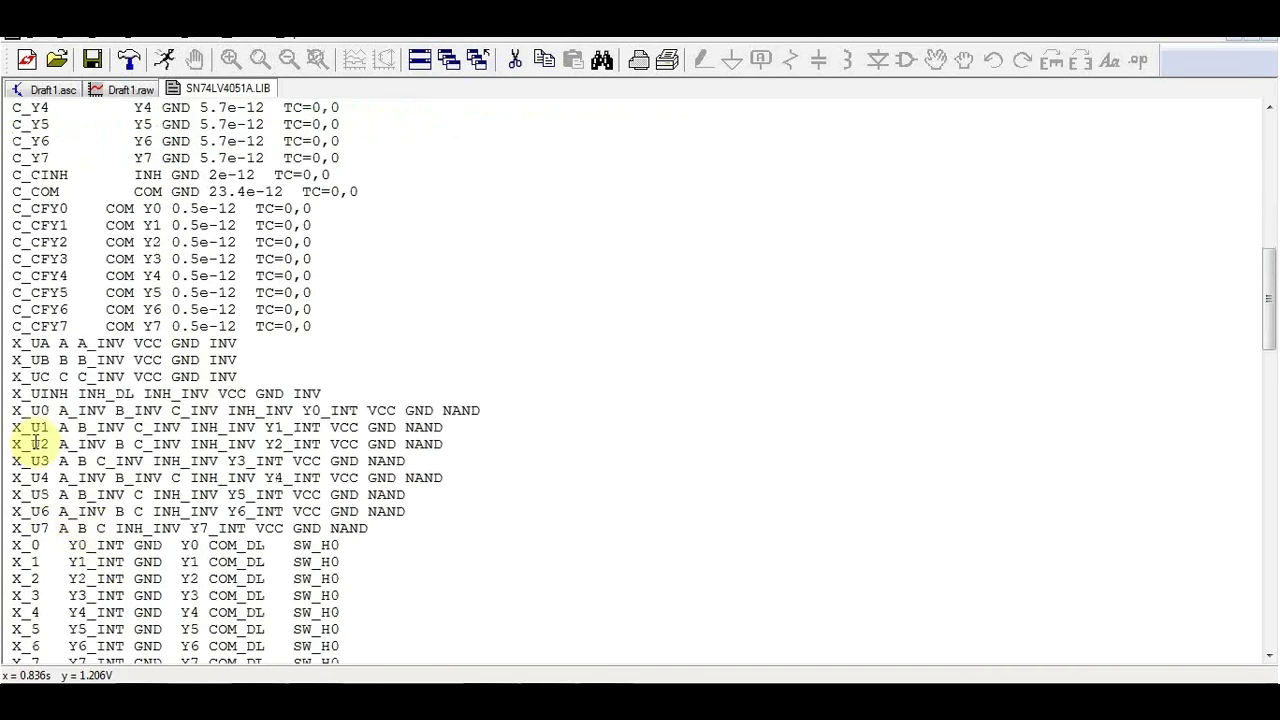
scroll(35, 441, down, 10)
scroll(200, 557, up, 20)
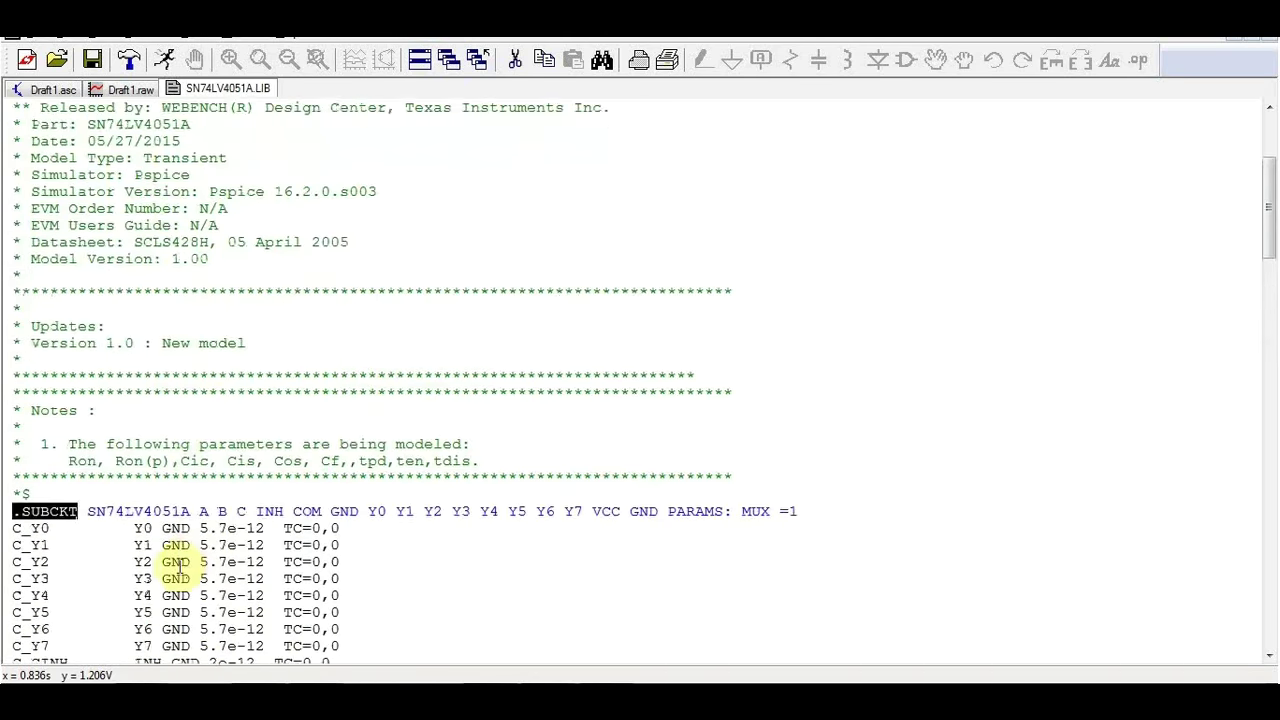
scroll(121, 463, down, 3)
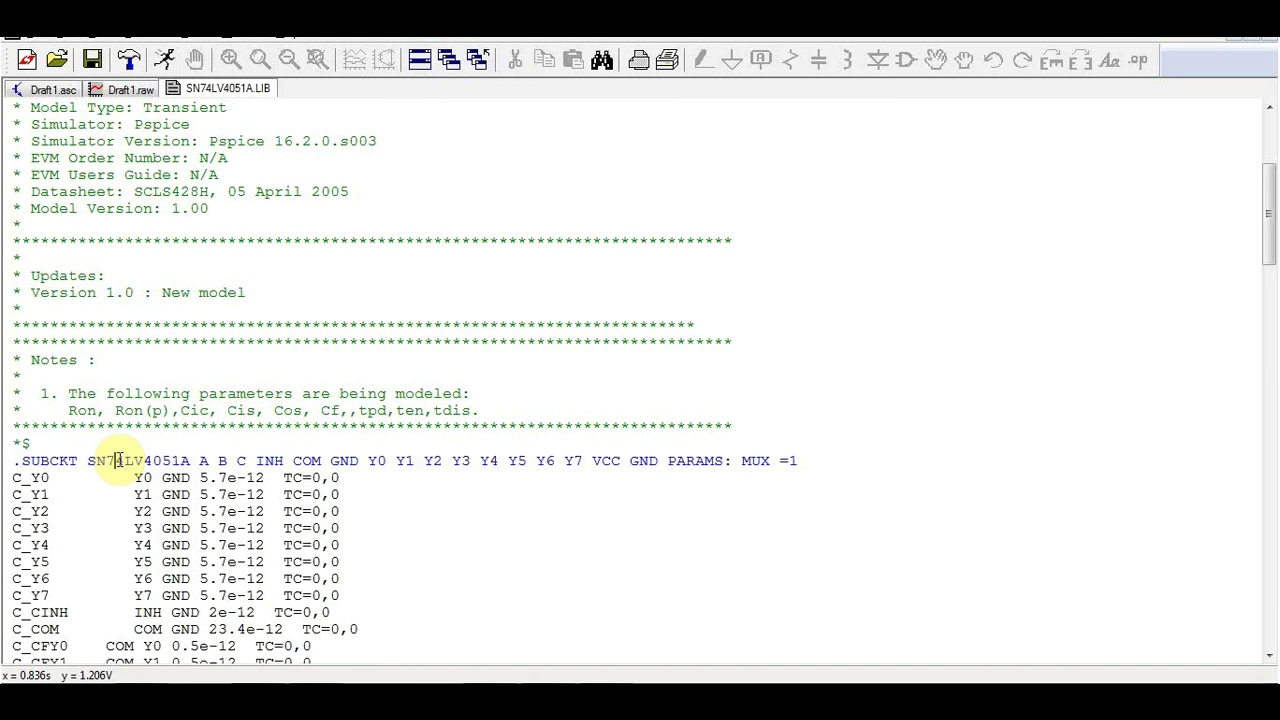
right_click(118, 460)
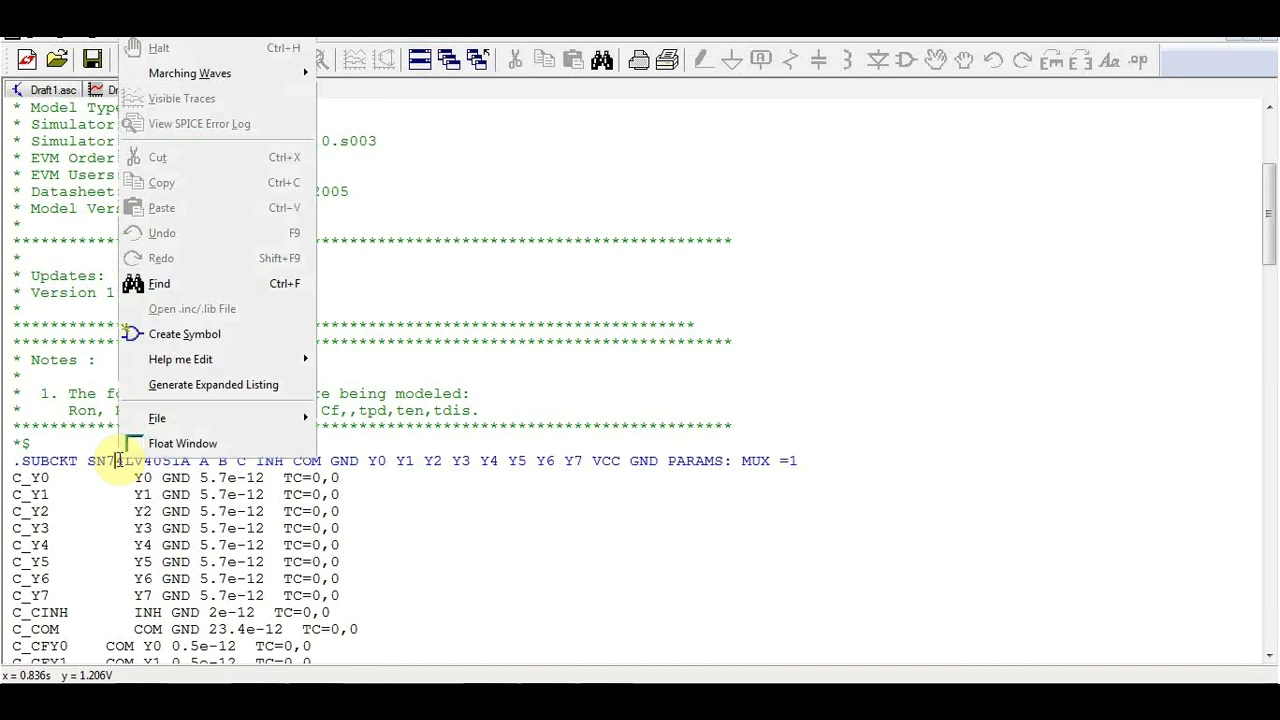
Step: Use Create Symbol on the .SUBCKT line and confirm auto-generating the 16-pin SN74LV4051A symbol
click(180, 336)
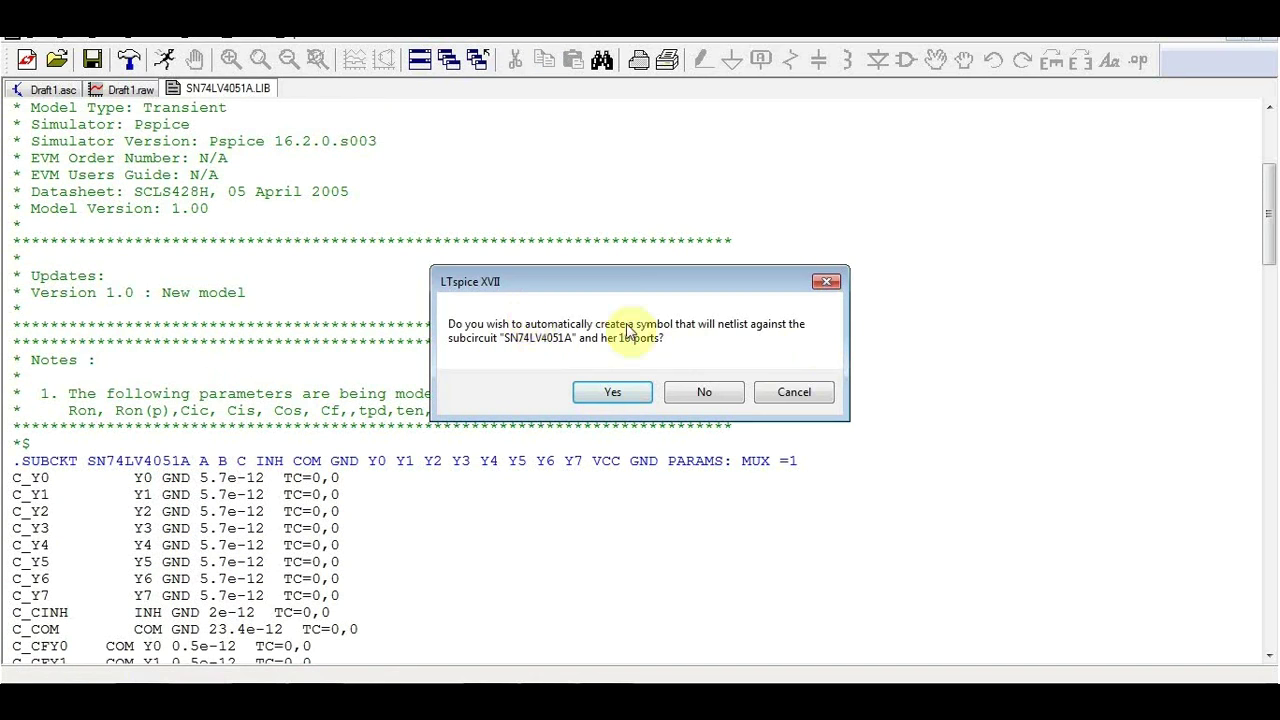
click(621, 400)
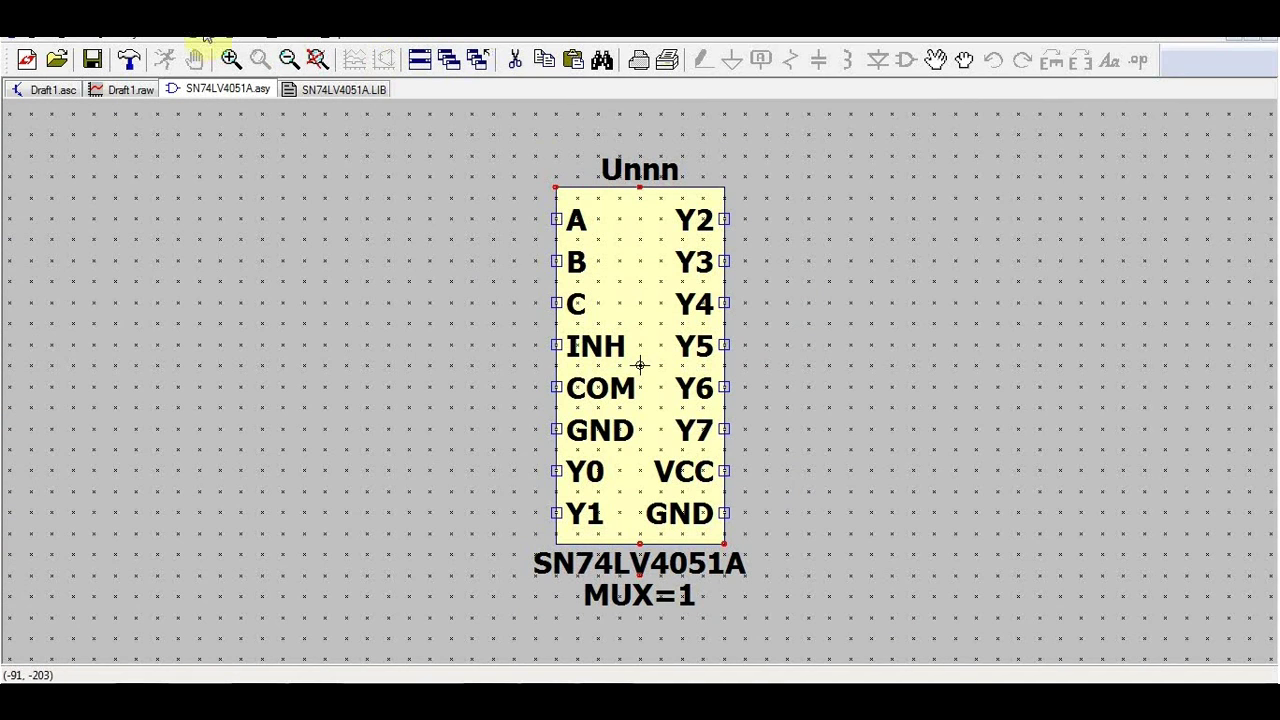
Step: Check the Draw menu, move pin A away and back unchanged, then return to Draft1.asc
click(157, 36)
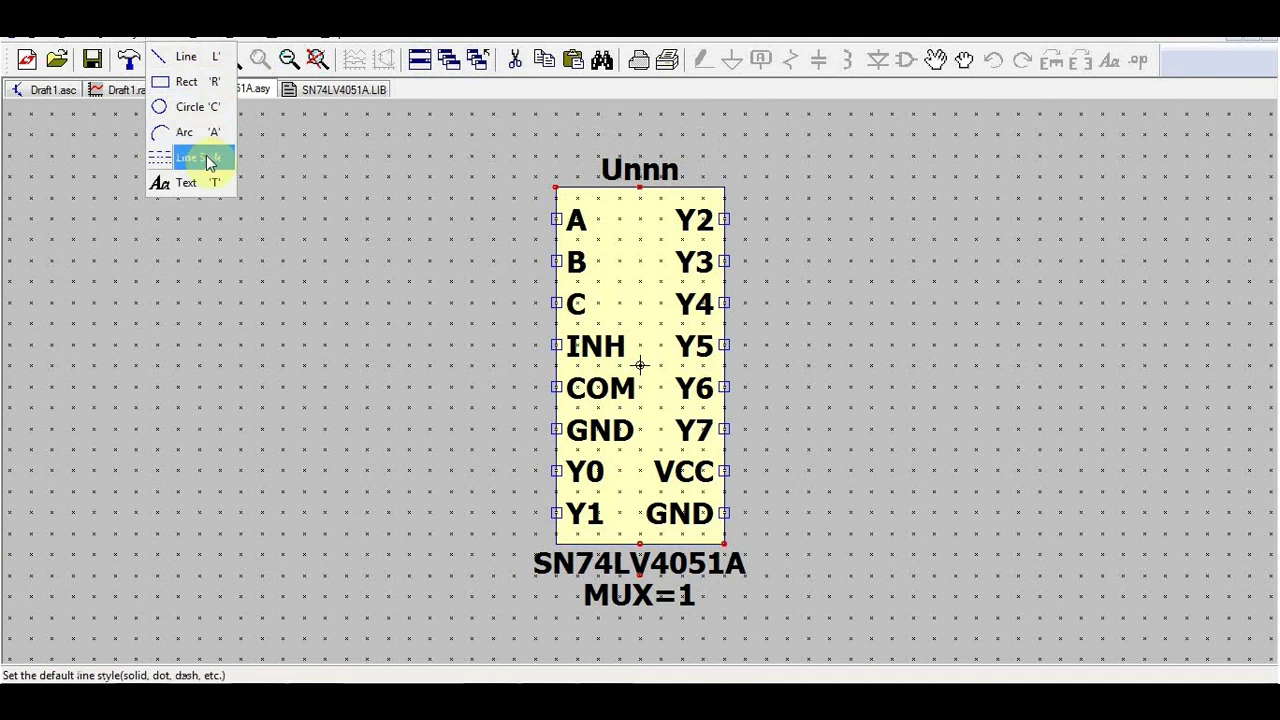
click(345, 372)
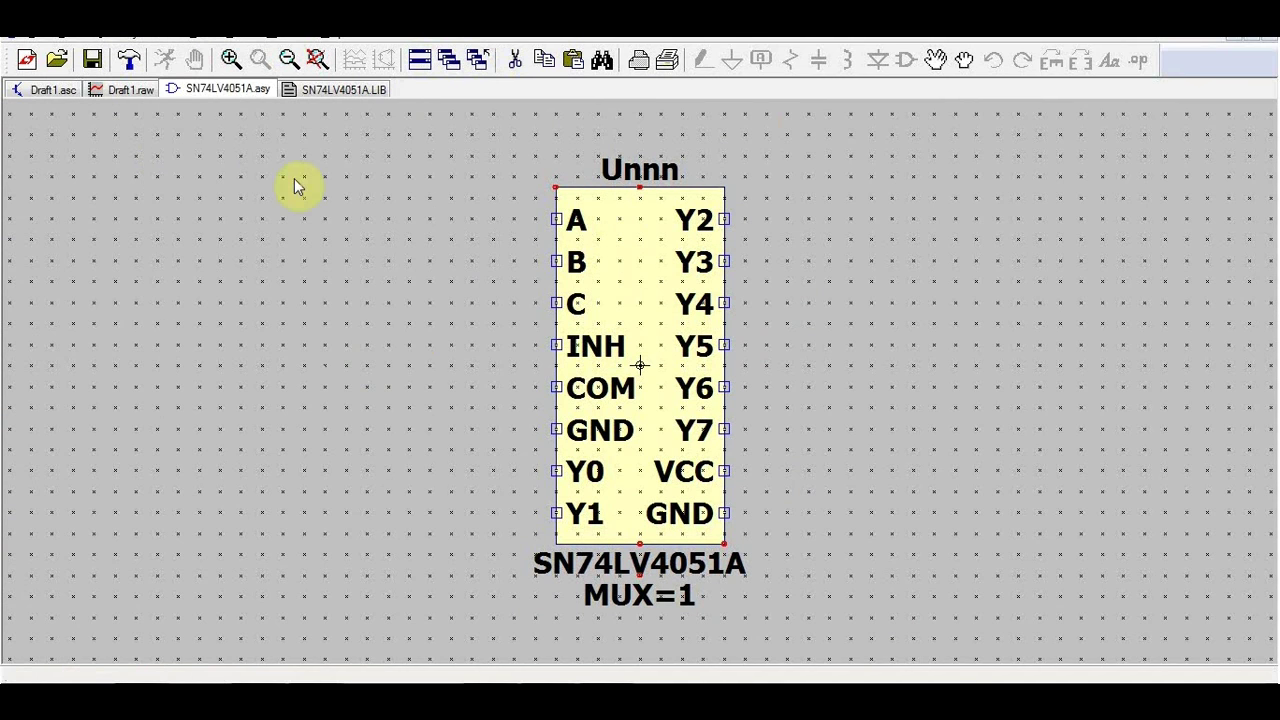
click(935, 60)
click(574, 218)
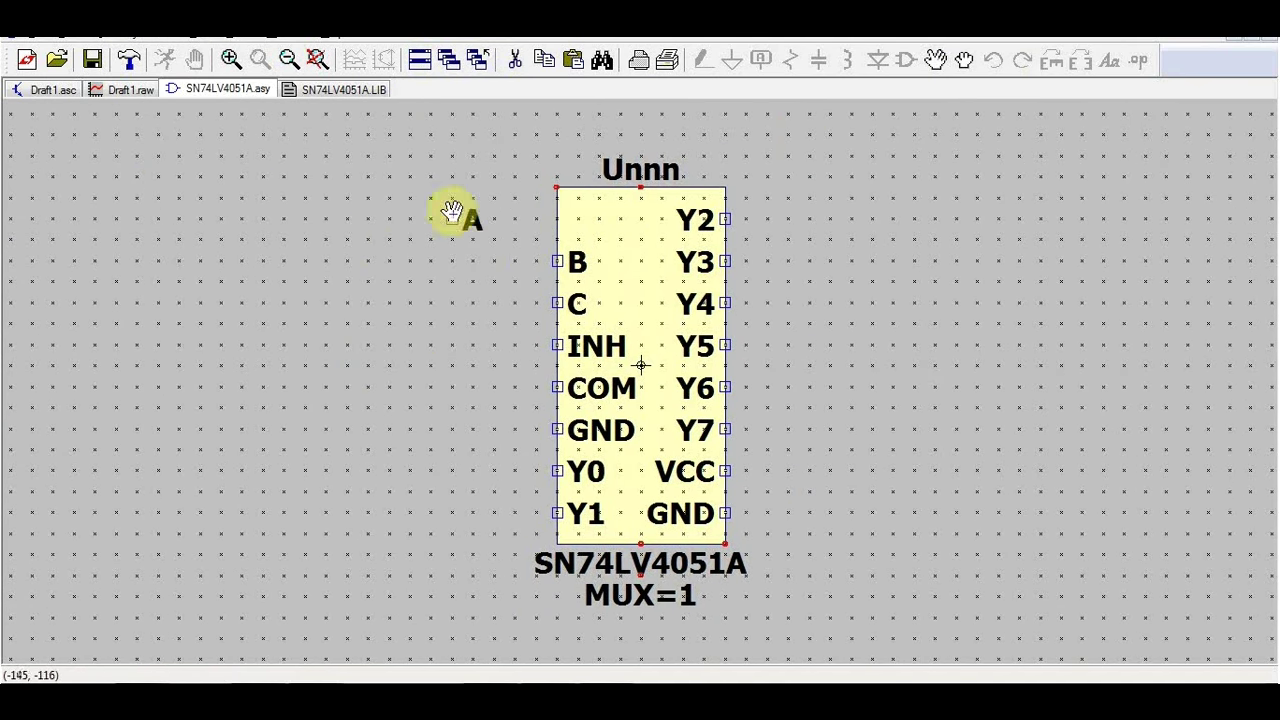
click(449, 210)
click(592, 219)
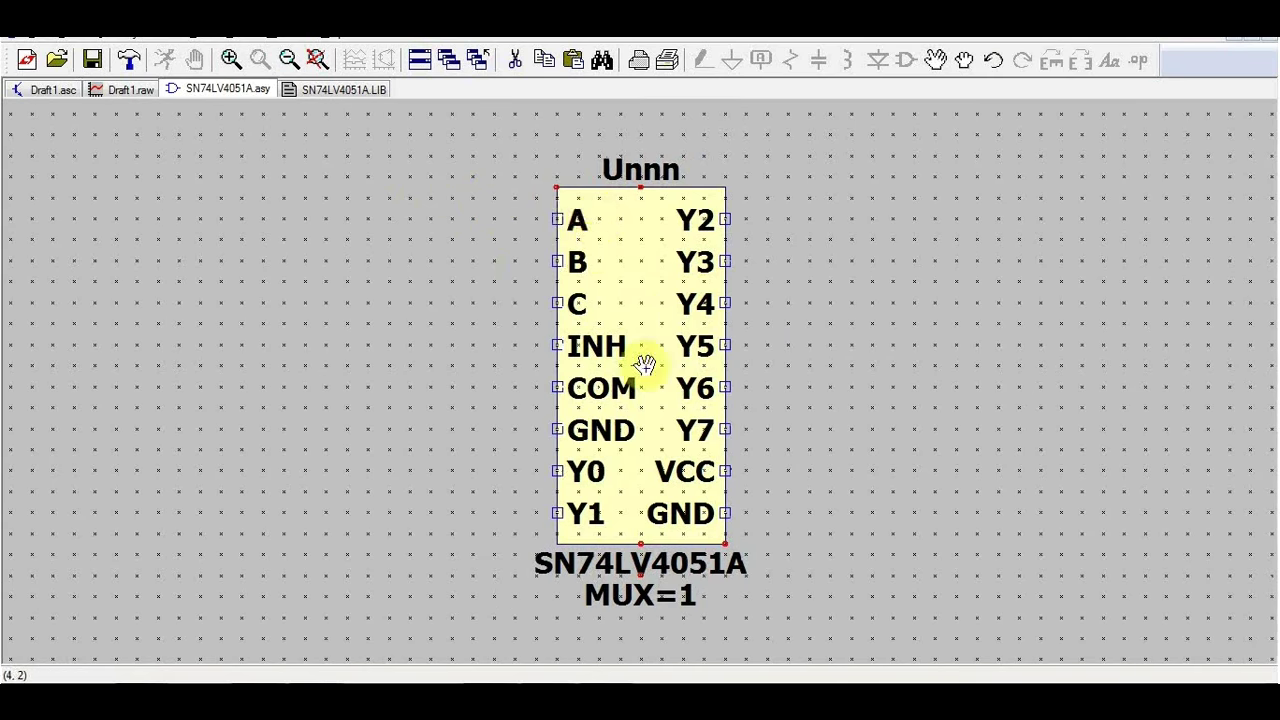
scroll(646, 363, down, 1)
scroll(680, 357, up, 1)
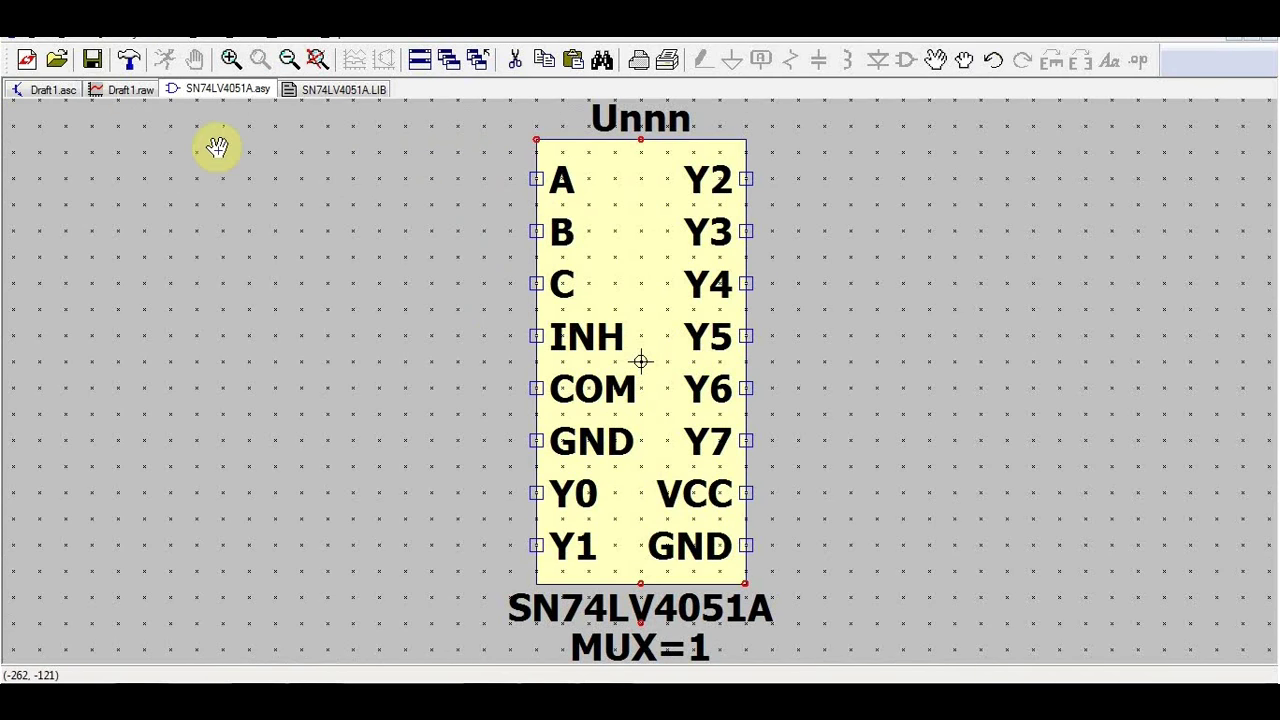
click(33, 90)
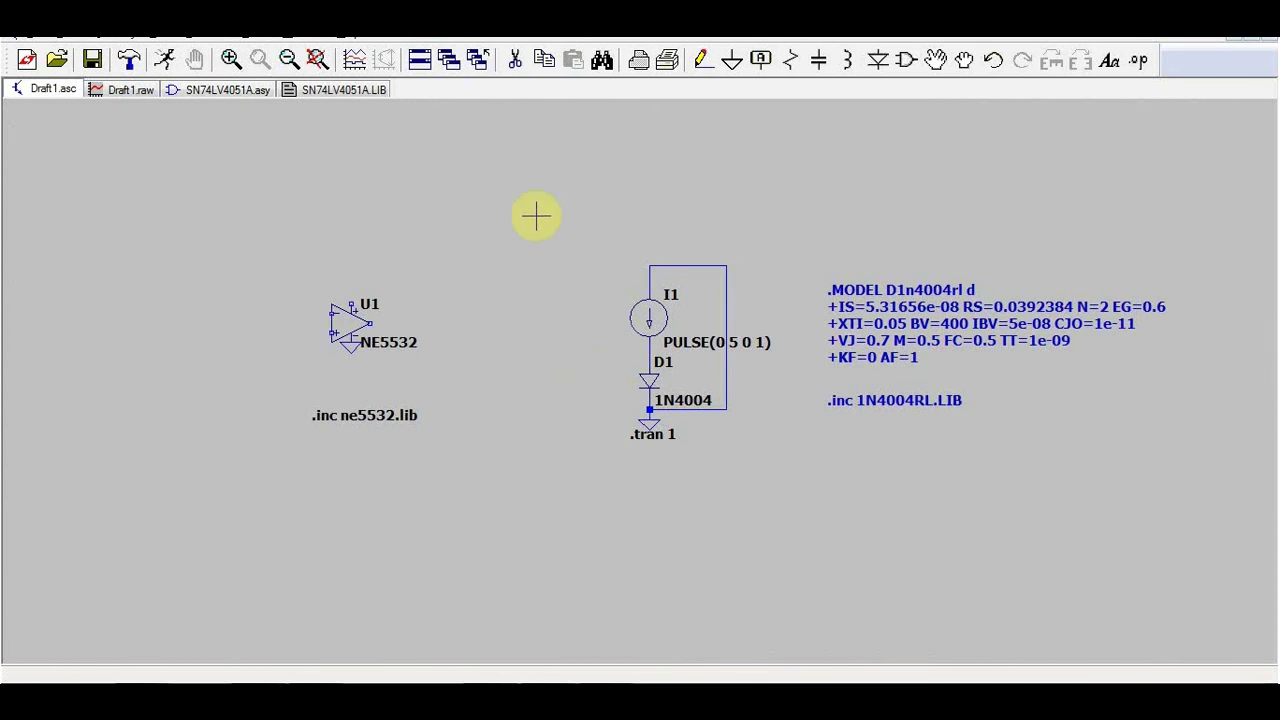
Step: Place the AutoGenerated SN74LV4051A symbol as U2 at the schematic's upper left
click(906, 62)
double_click(463, 359)
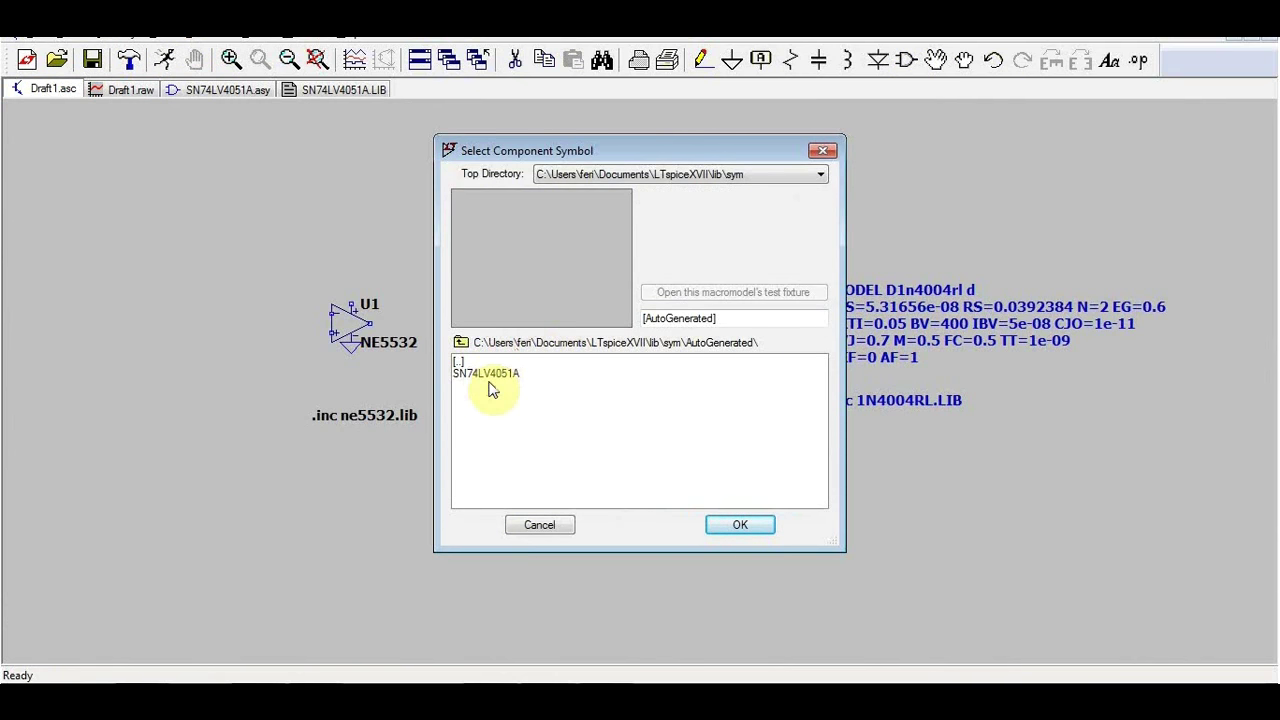
click(490, 382)
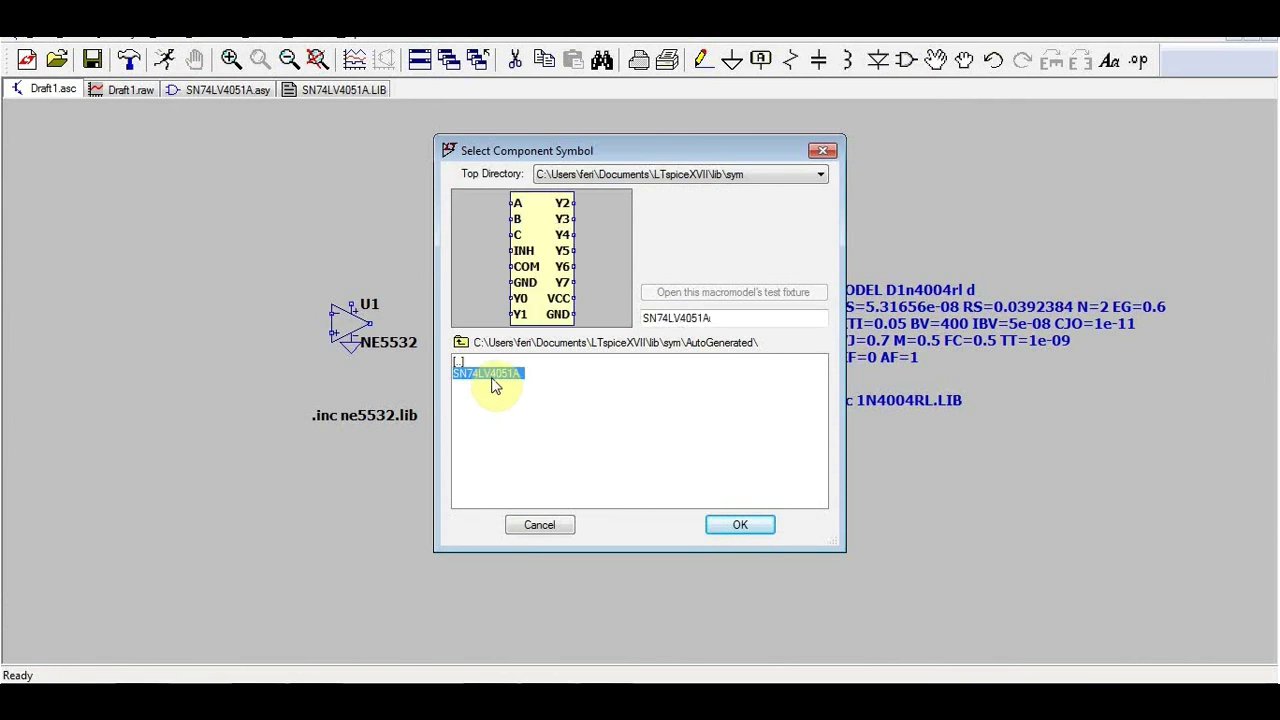
double_click(488, 384)
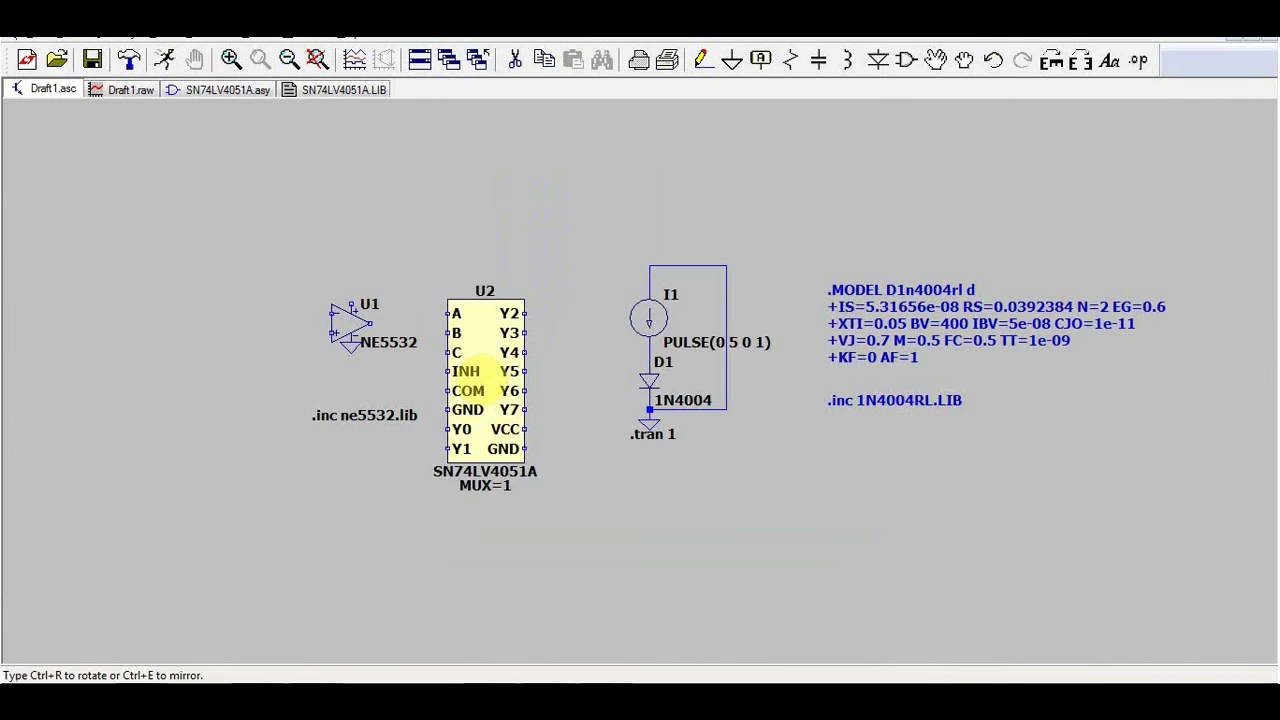
click(203, 276)
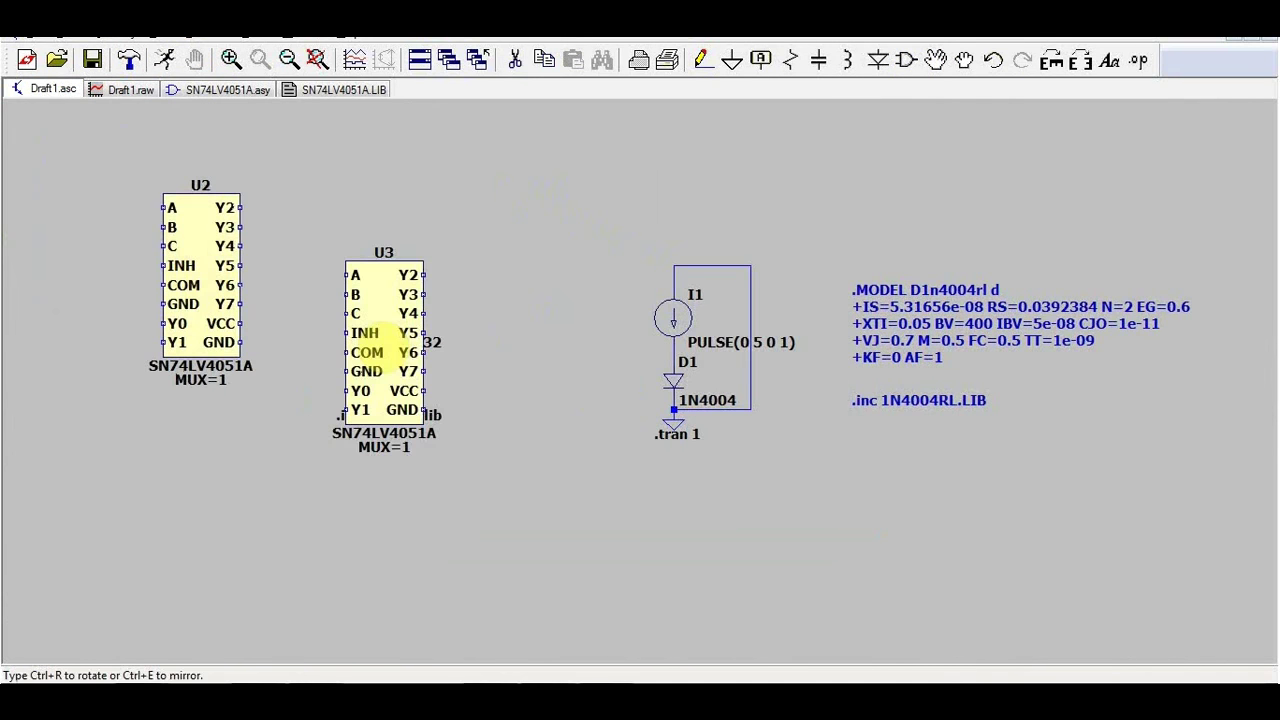
key(Escape)
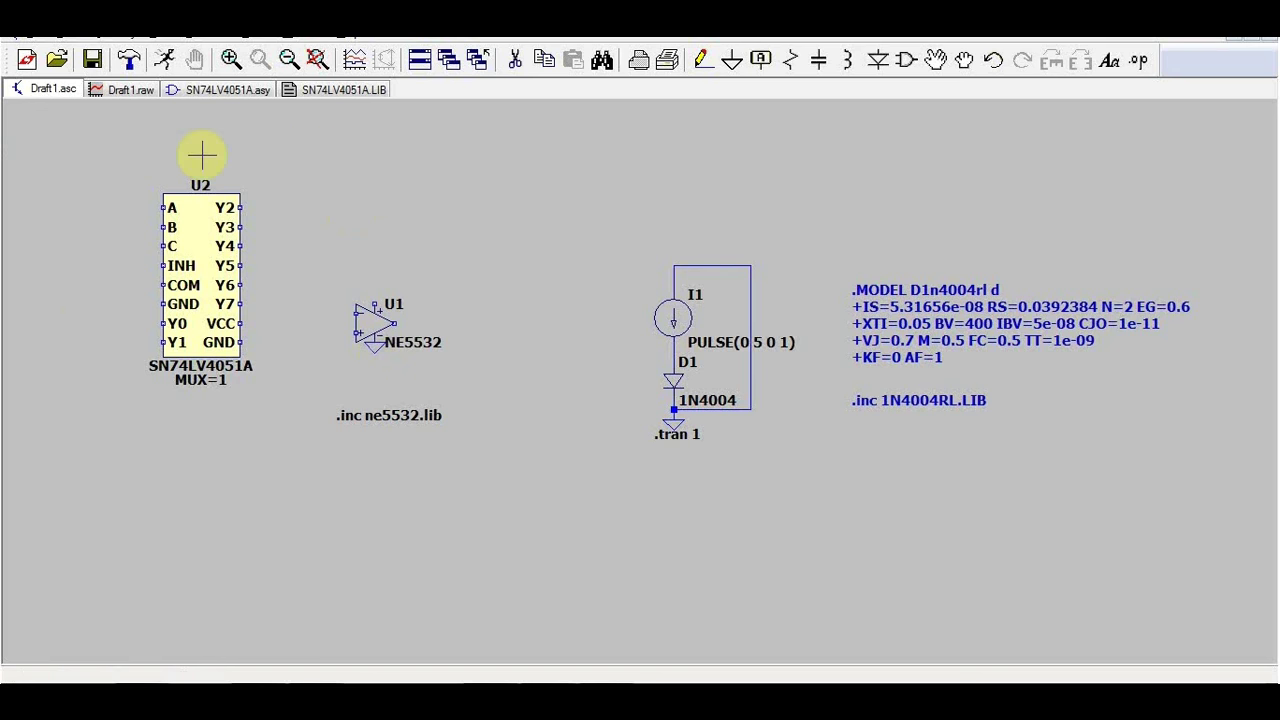
click(319, 92)
click(260, 93)
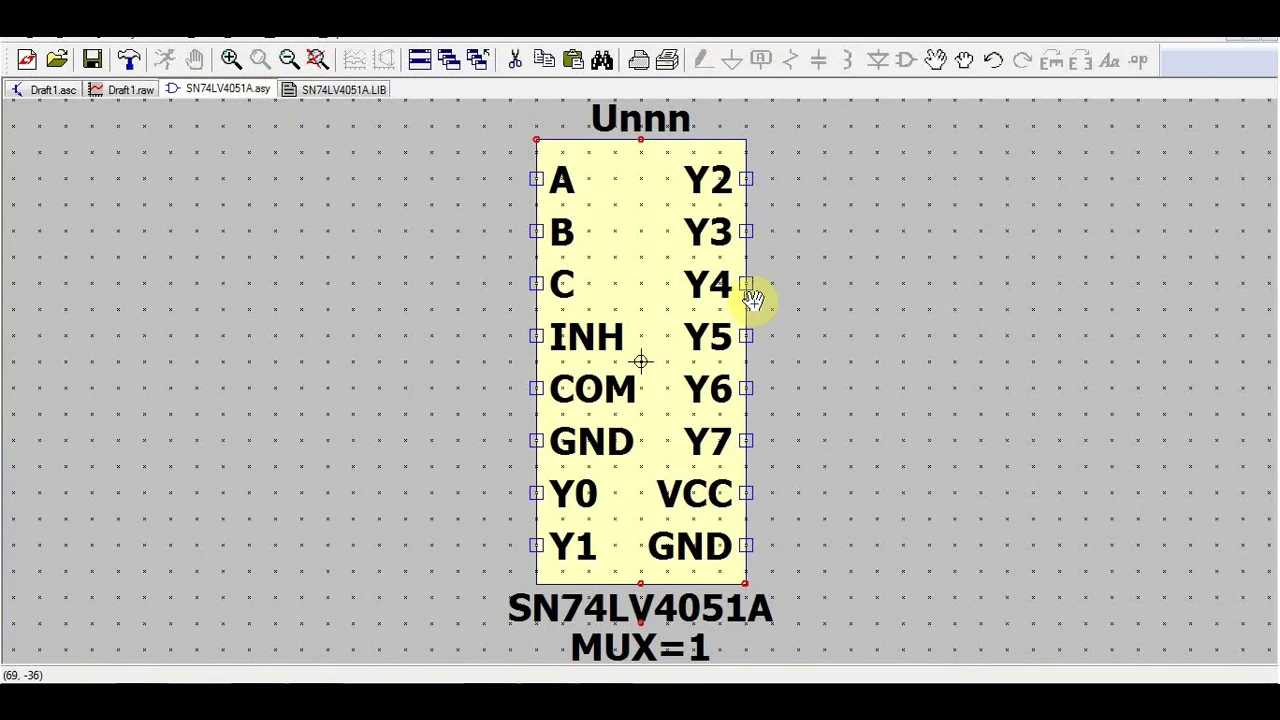
click(46, 89)
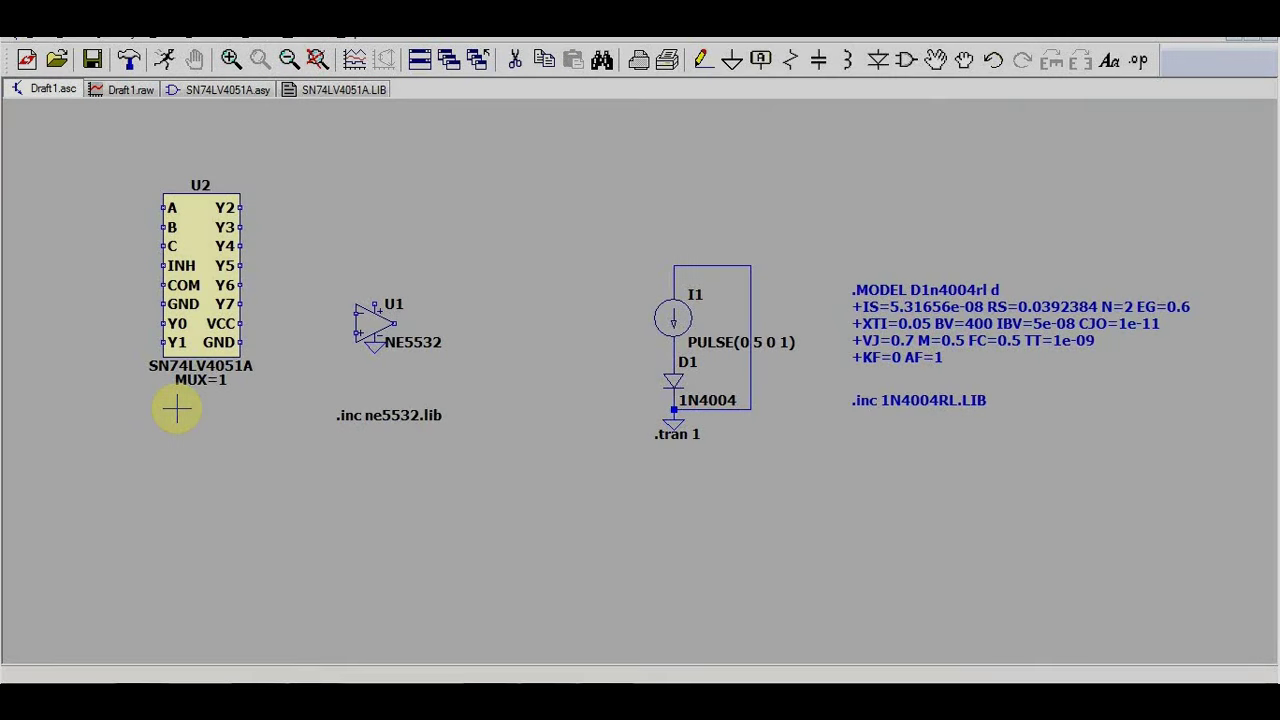